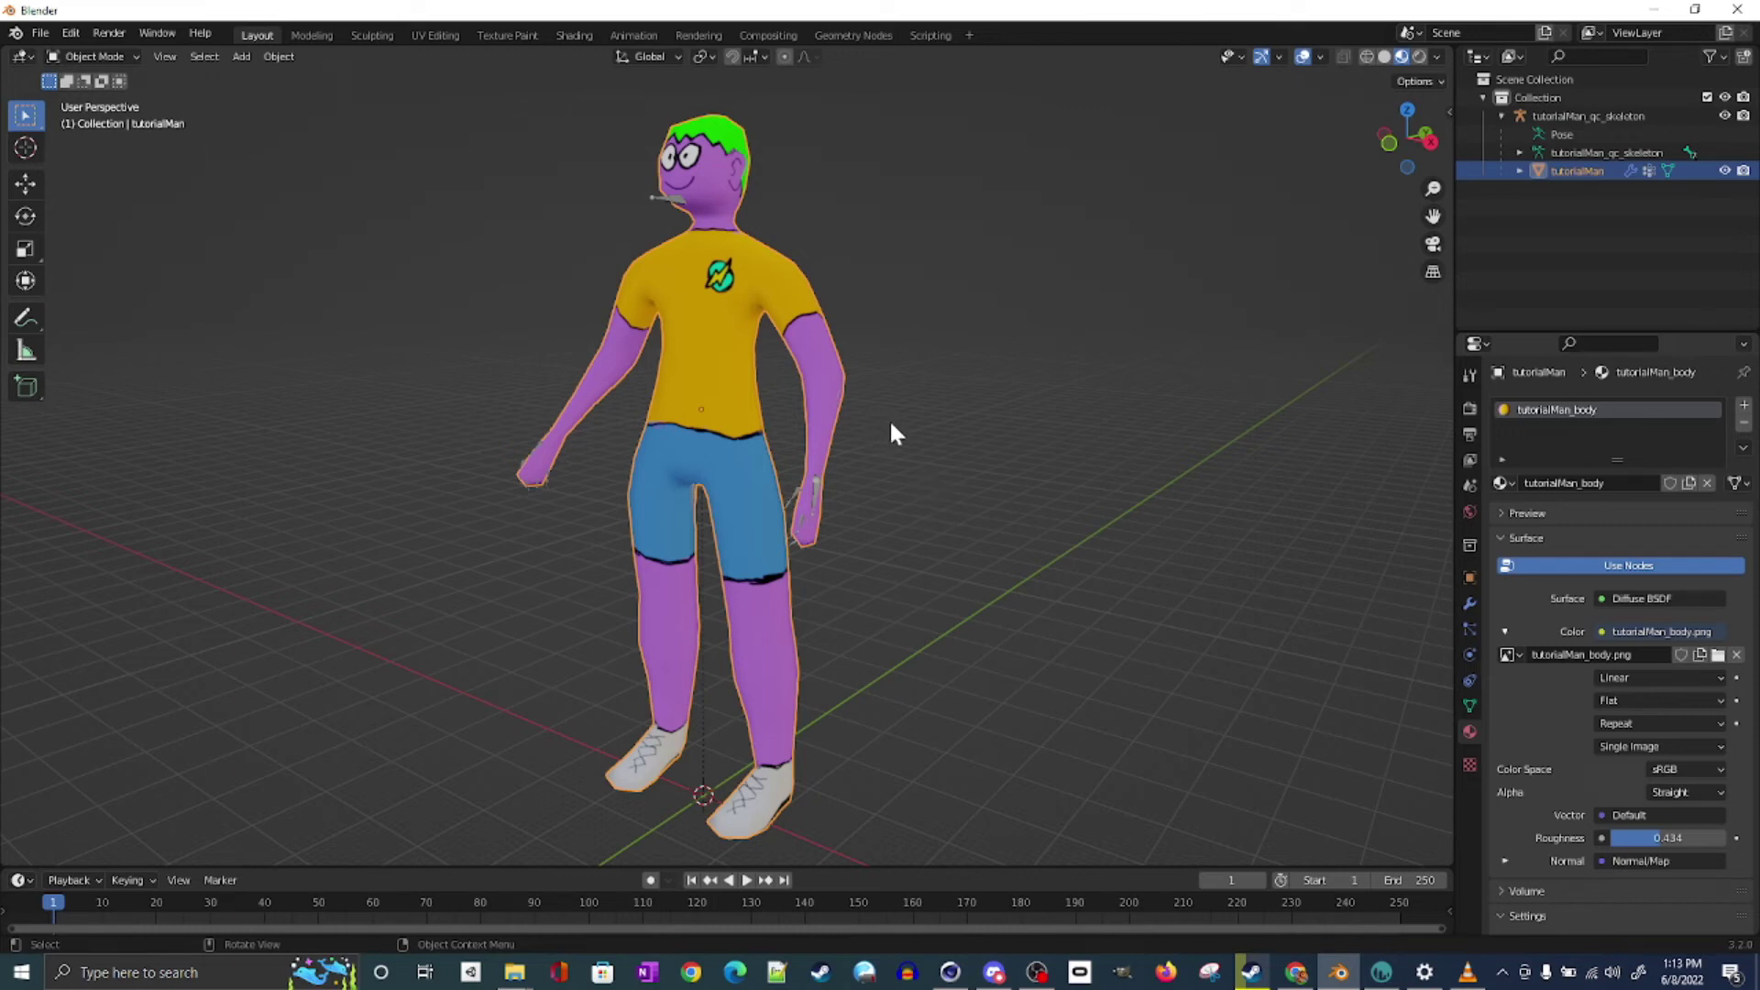
Install the Blender Source Tools add-on from blender_source_tools_3.2.2.zip and enable it in Preferences
{"action": "middle_click_drag", "start_coordinate": [896, 432], "coordinate": [888, 393]}
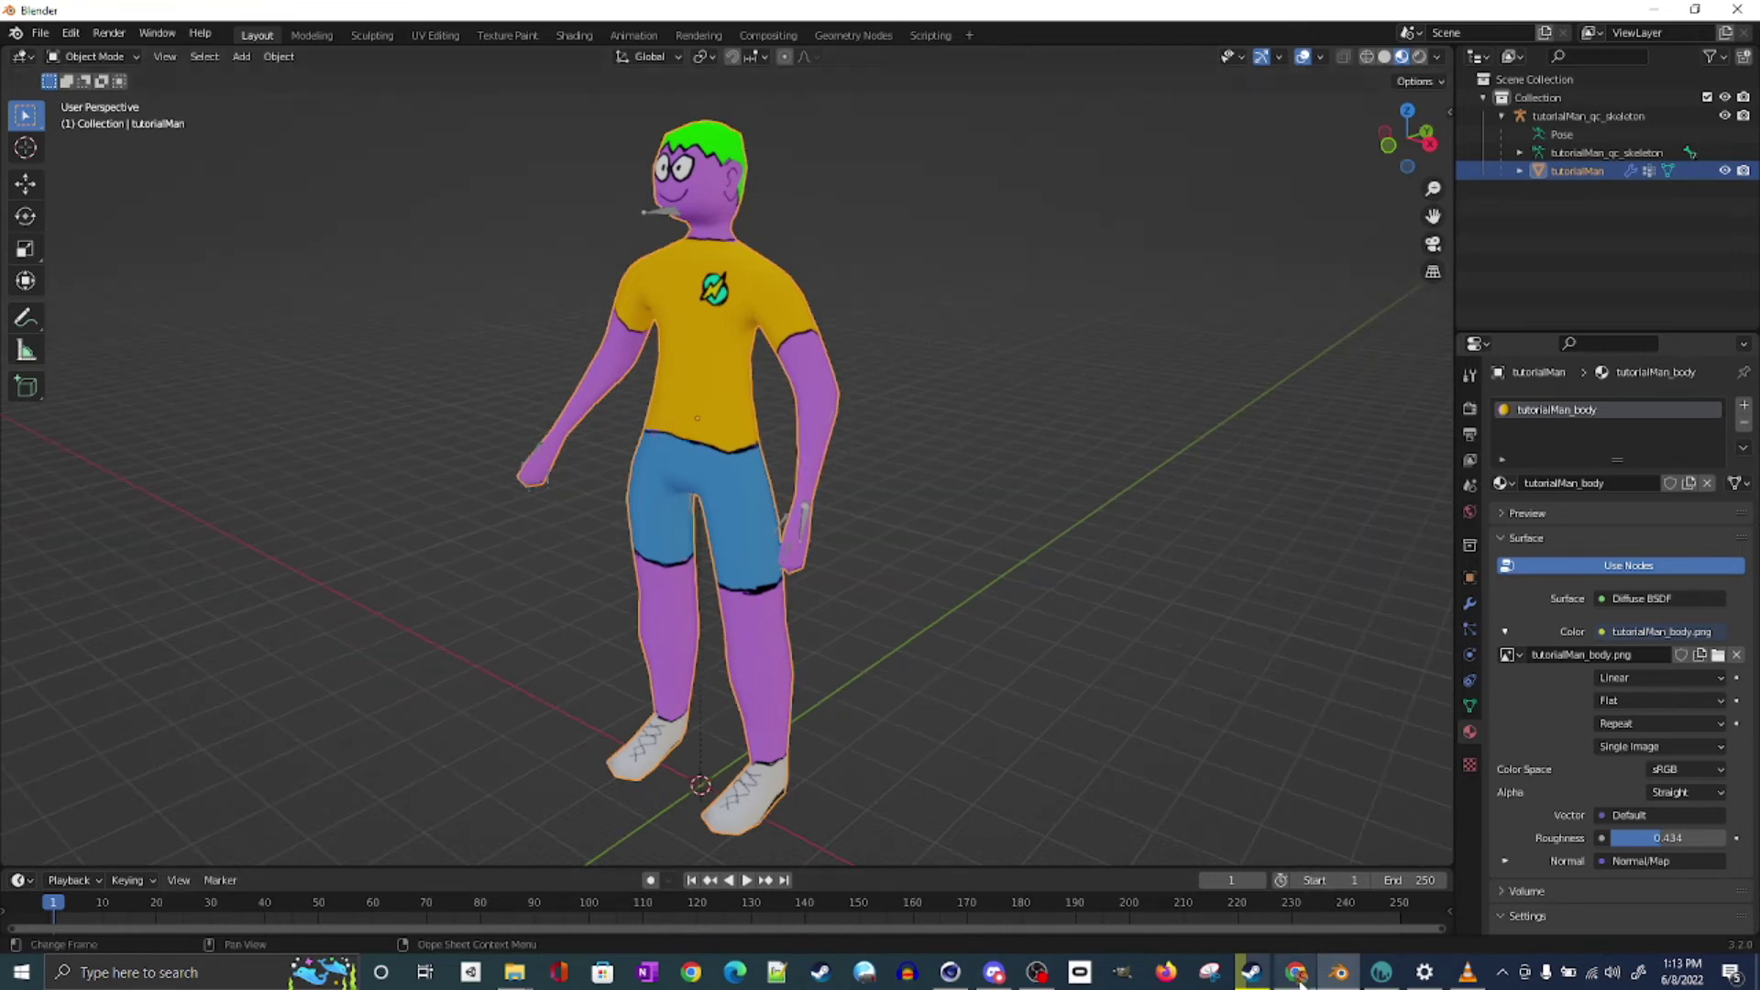
{"action": "left_click", "coordinate": [1296, 973]}
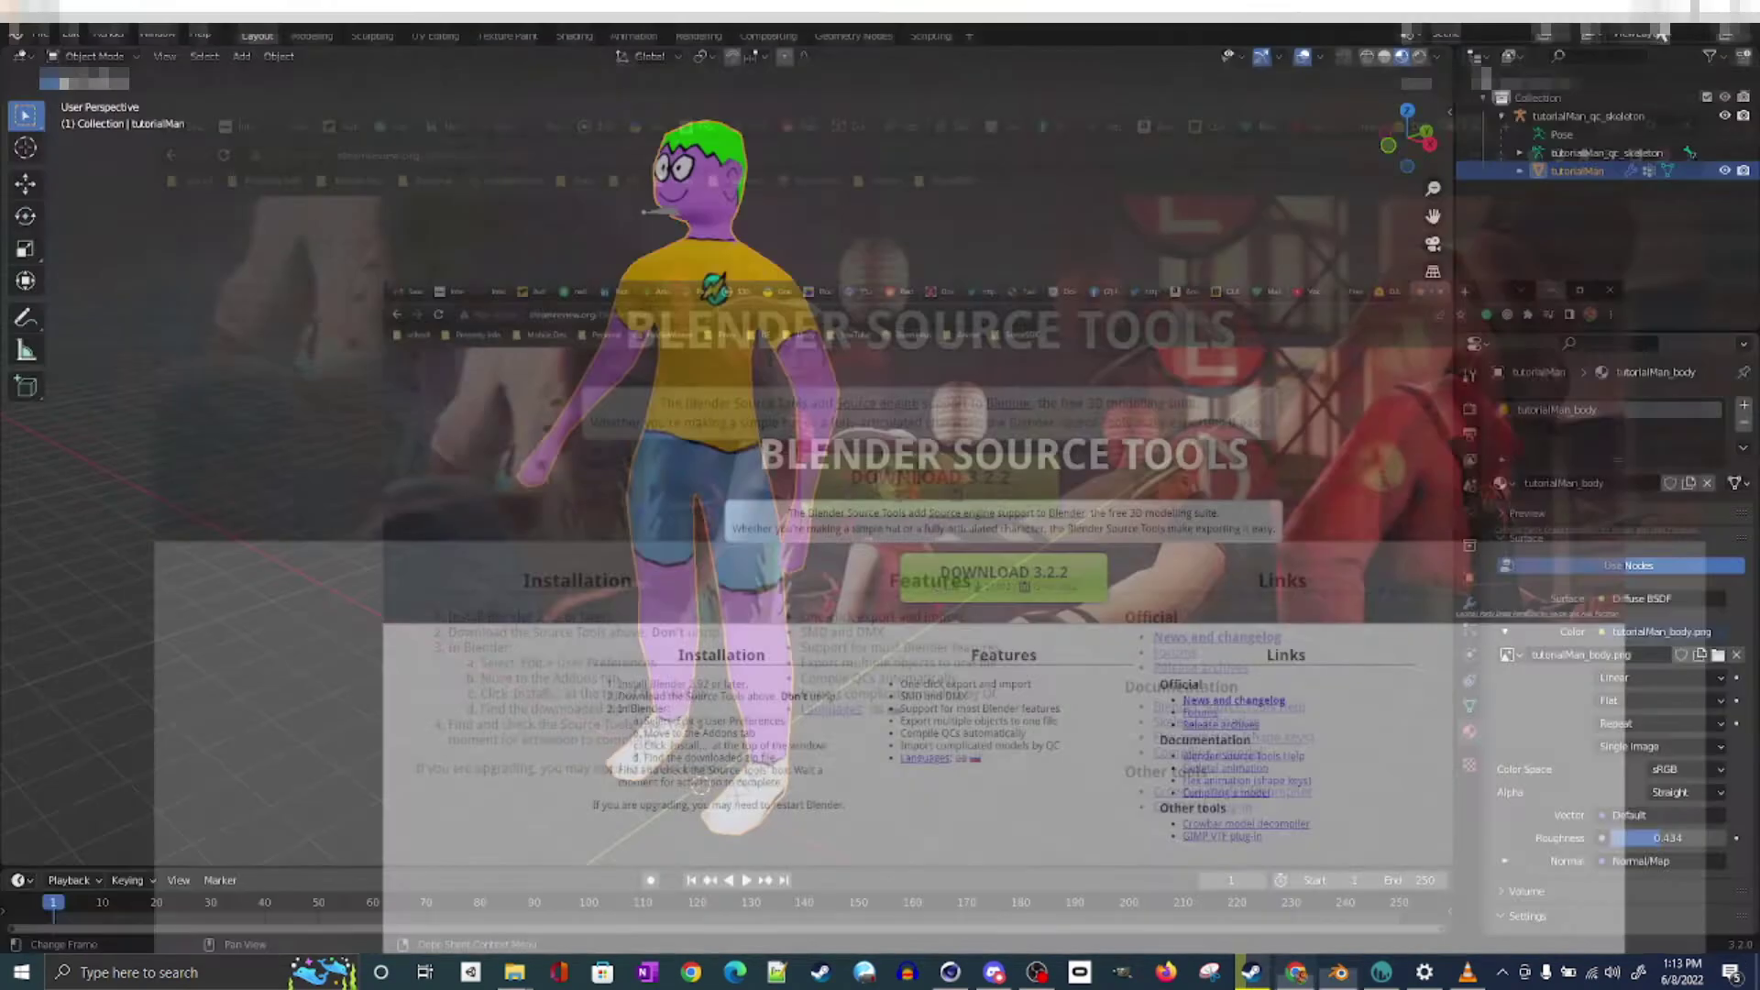
{"action": "left_click", "coordinate": [72, 31]}
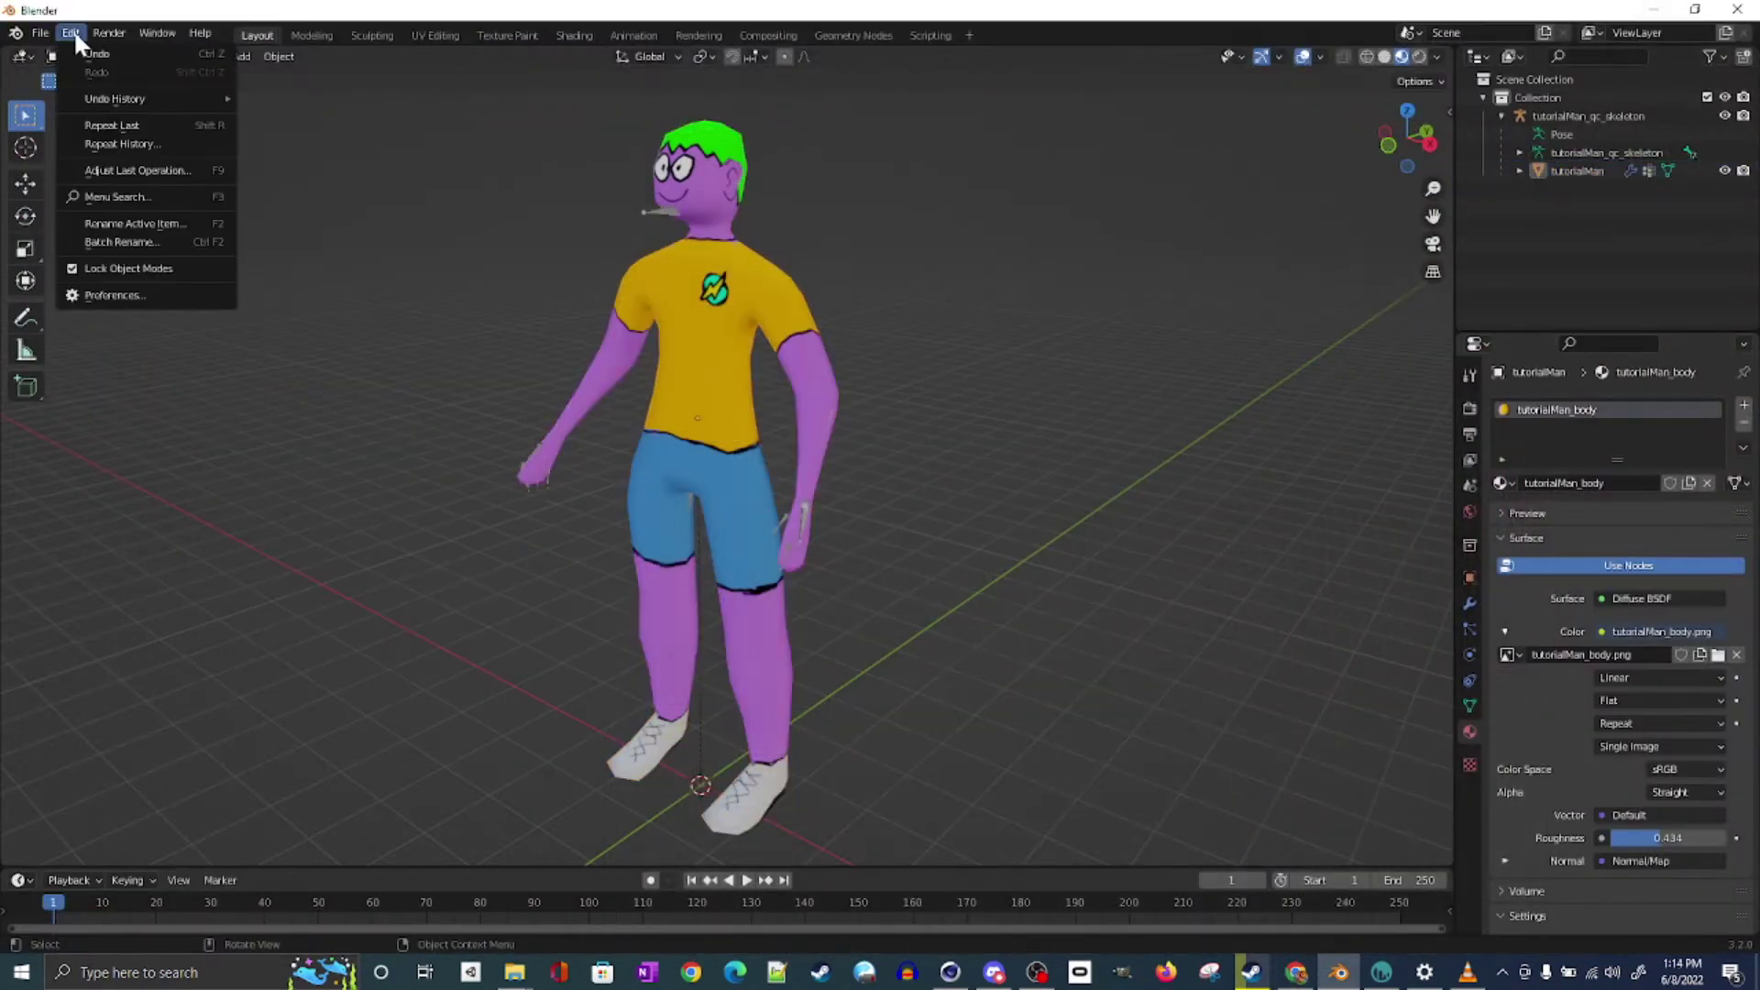
{"action": "left_click", "coordinate": [119, 294]}
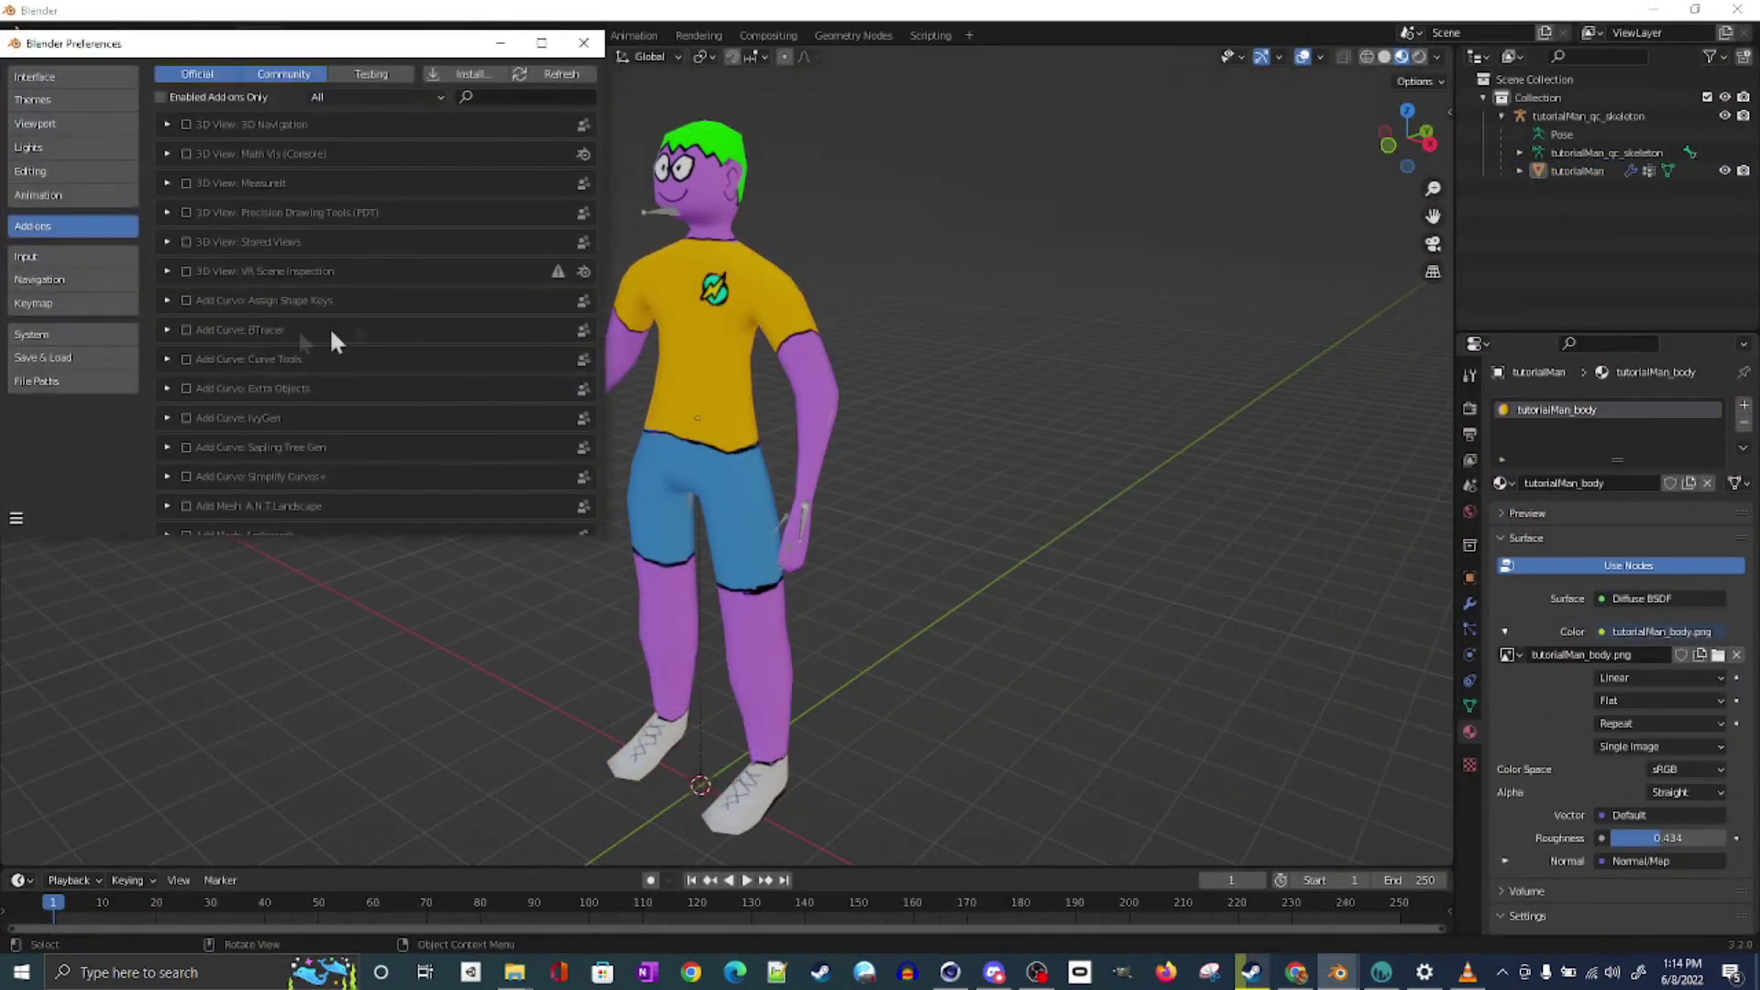
{"action": "left_click", "coordinate": [461, 67]}
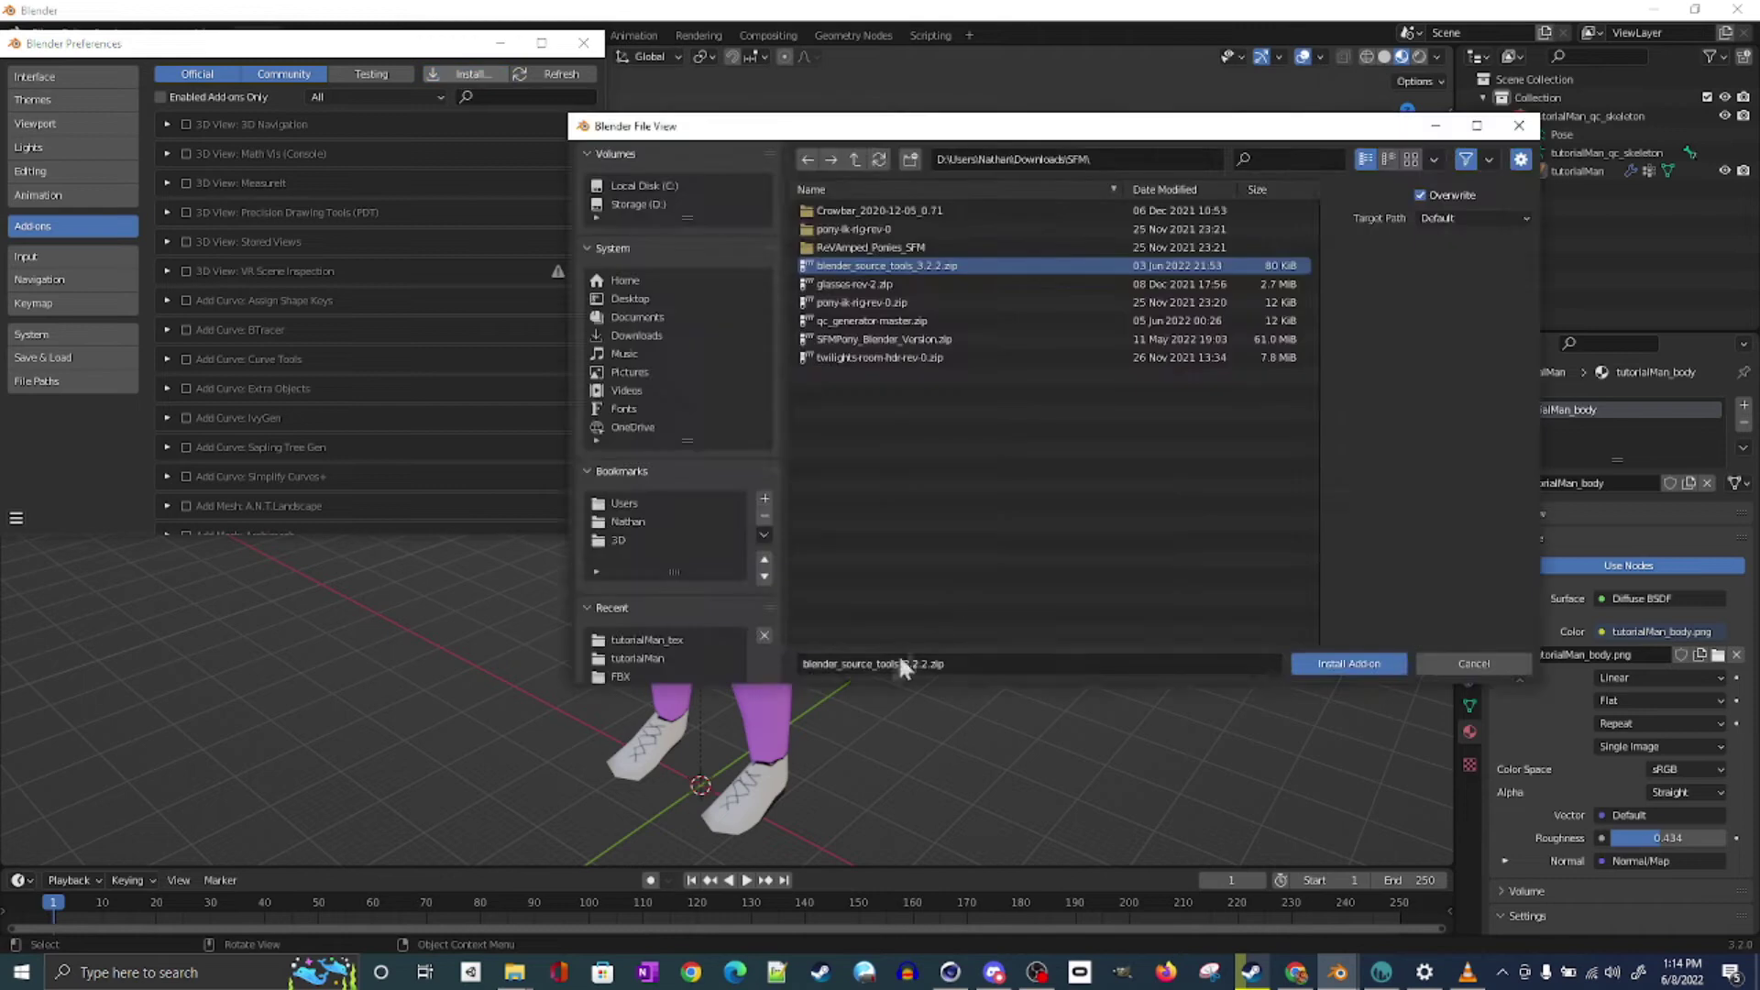
{"action": "left_click", "coordinate": [1347, 664]}
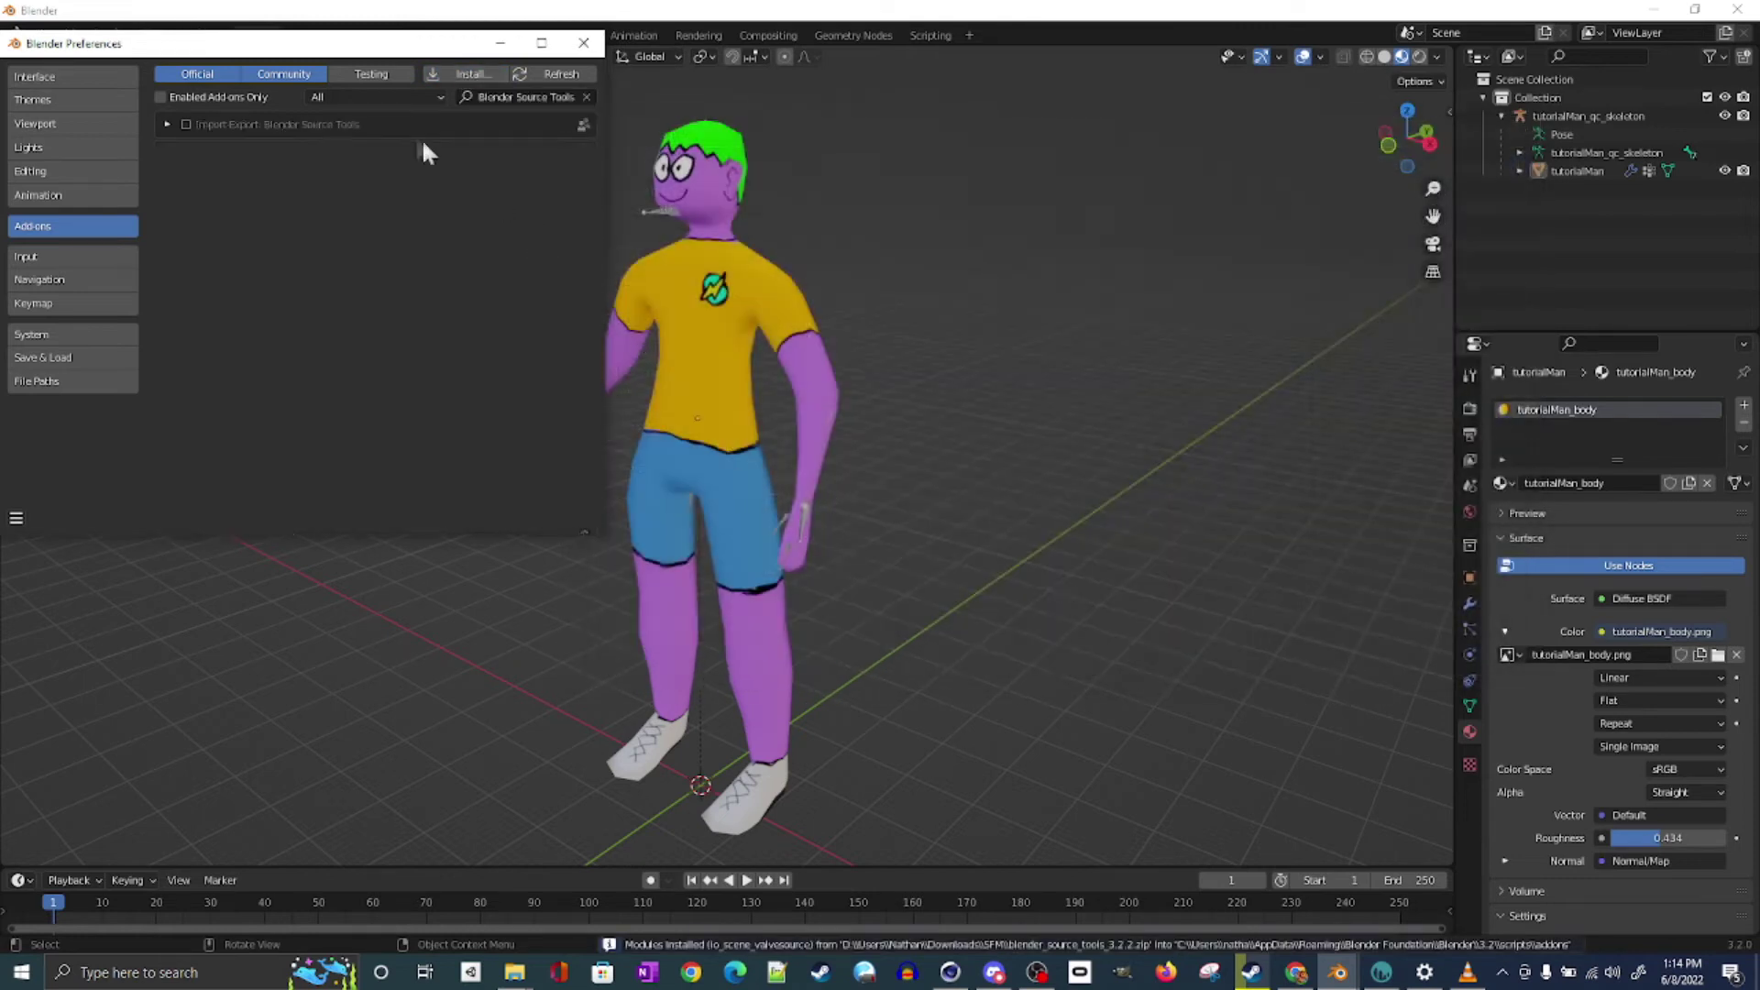
{"action": "left_click_drag", "start_coordinate": [282, 43], "coordinate": [794, 110]}
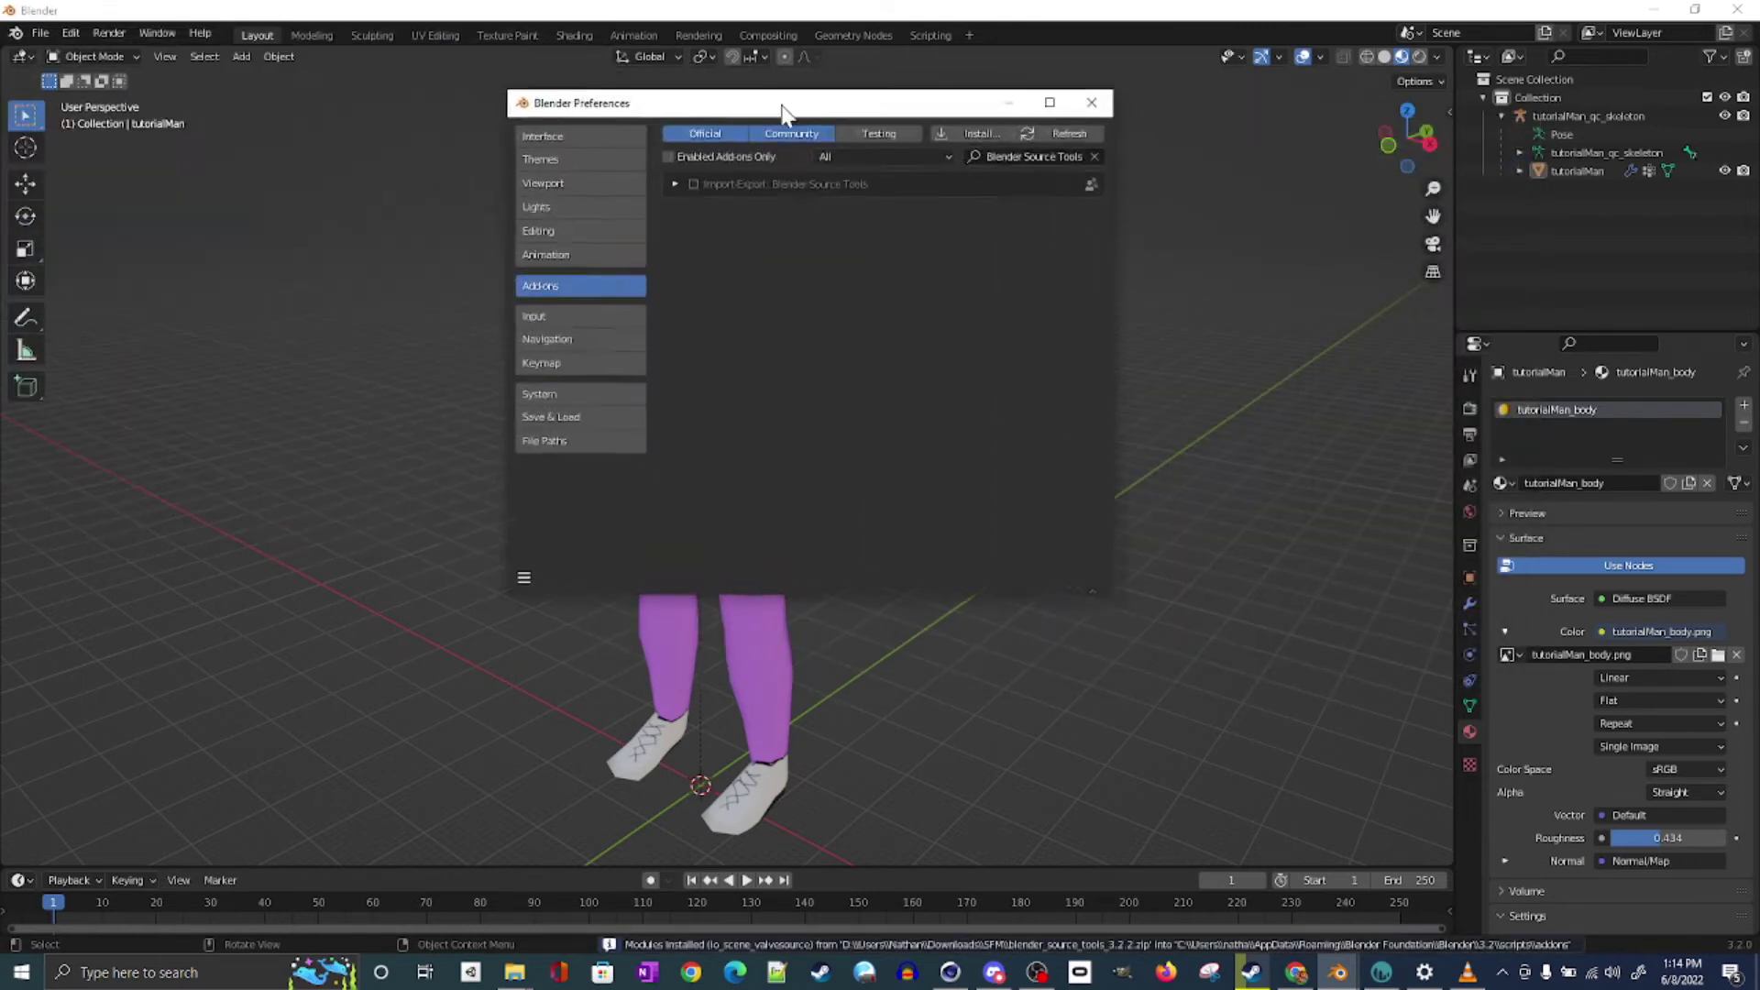
{"action": "left_click", "coordinate": [702, 191]}
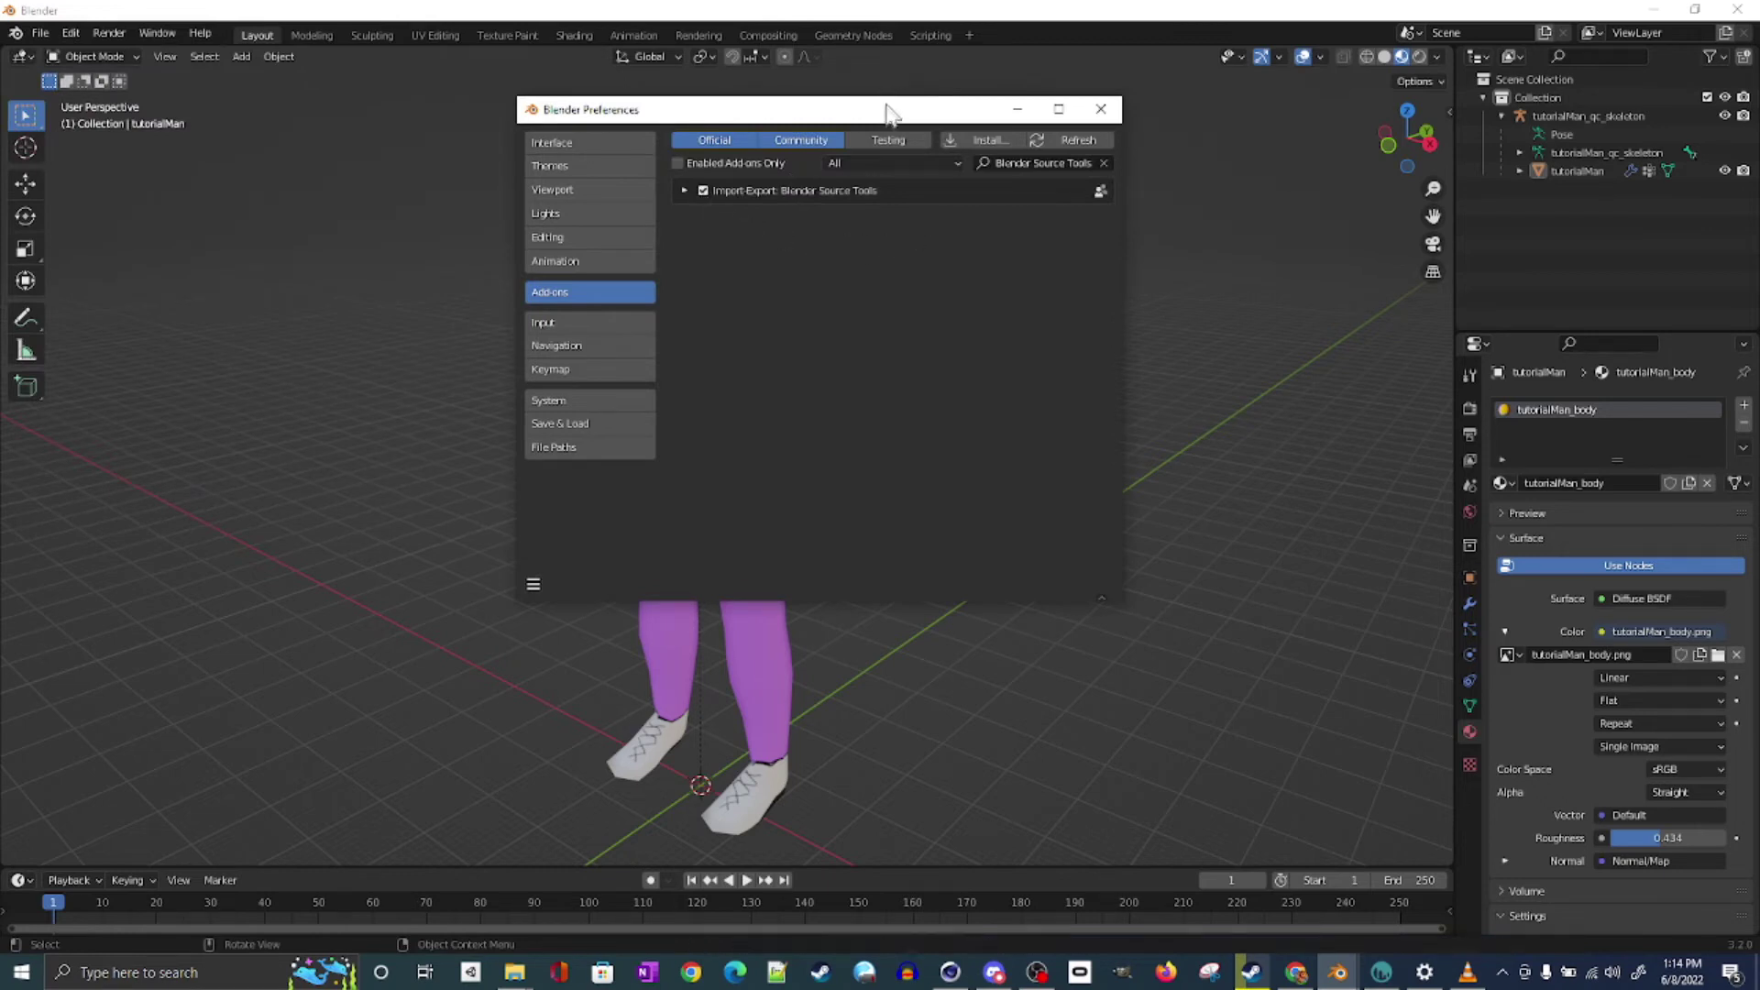
{"action": "left_click", "coordinate": [1099, 109]}
{"action": "left_click", "coordinate": [1537, 98]}
{"action": "double_click", "coordinate": [1538, 98]}
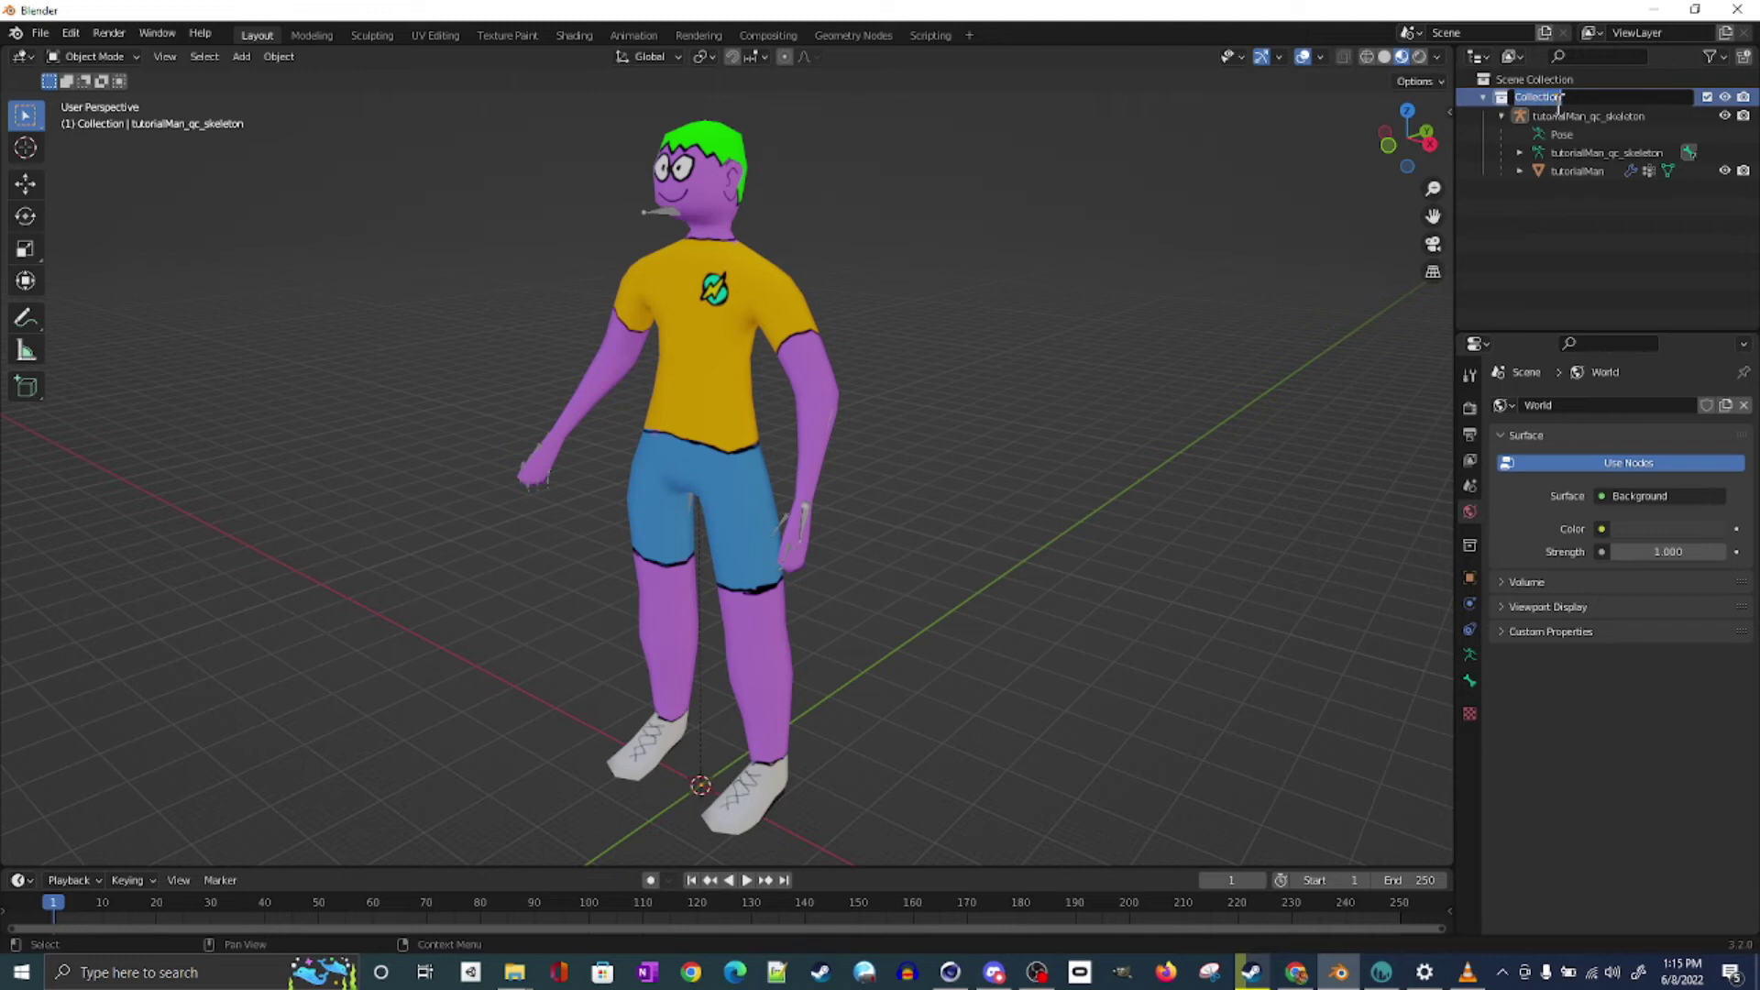
{"action": "type", "text": "tutorialMan"}
Confirm the tutorialMan collection name and make the tutorialMan folder the Source Engine Export path
{"action": "key", "text": "Return"}
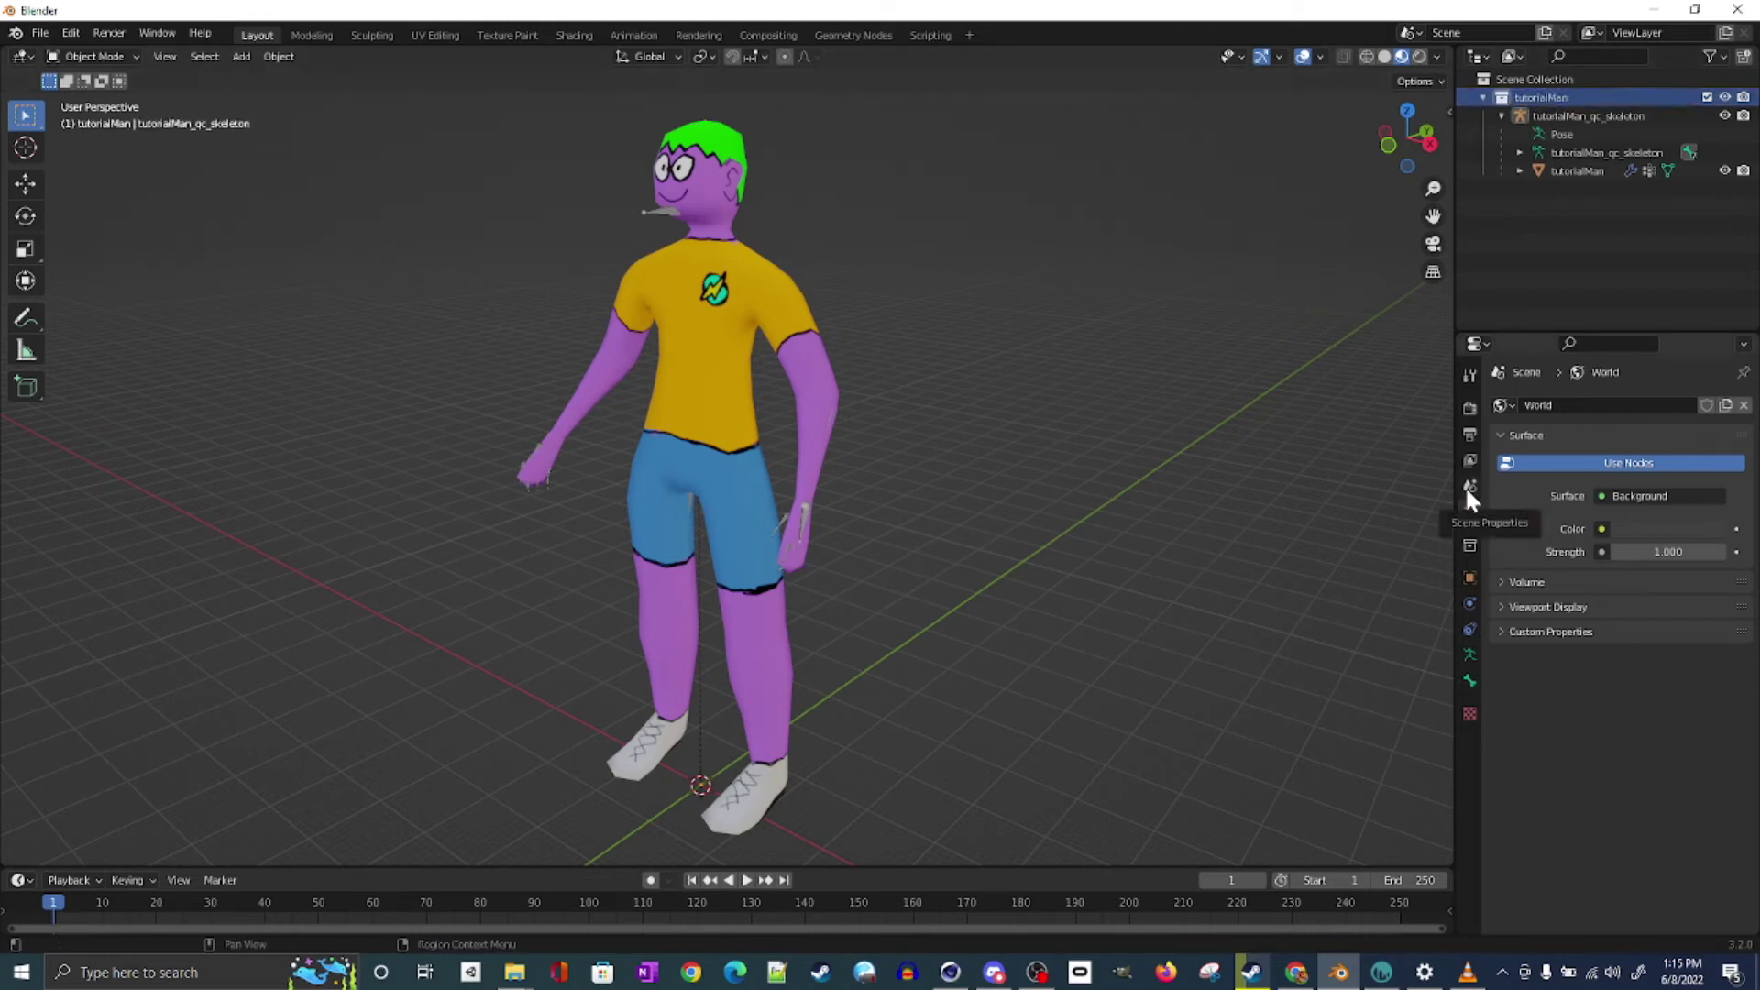
{"action": "left_click", "coordinate": [1468, 489]}
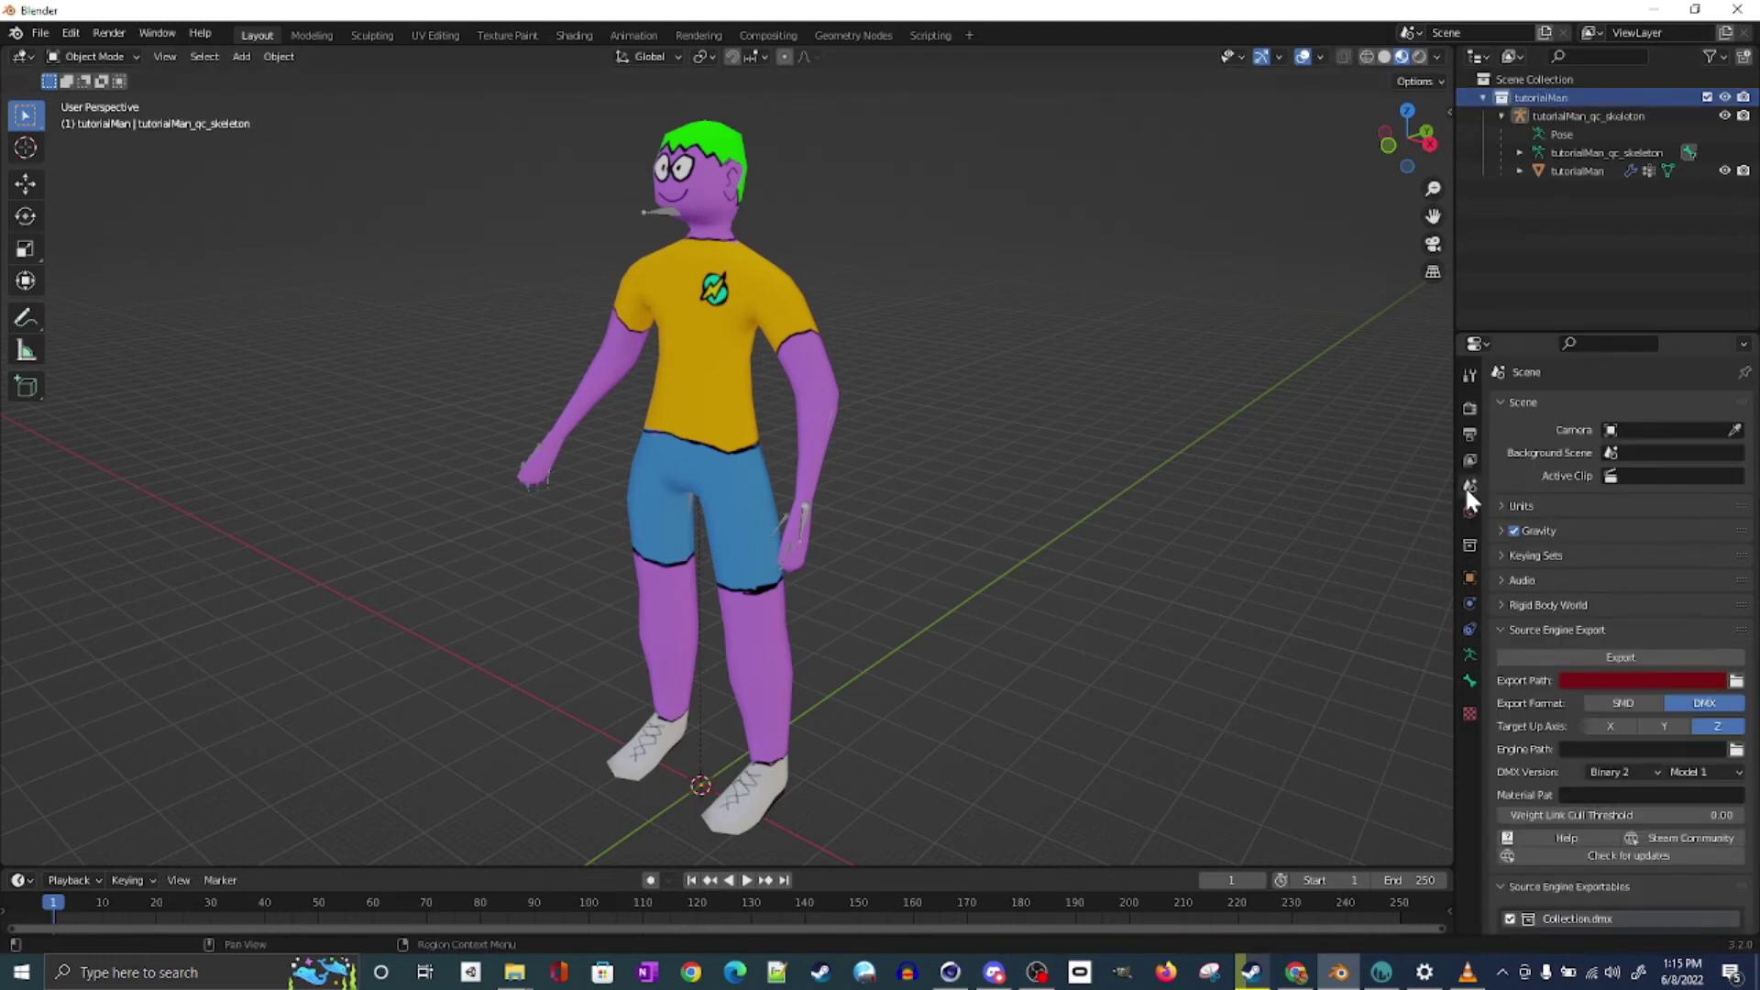
{"action": "left_click", "coordinate": [1734, 683]}
{"action": "double_click", "coordinate": [773, 490]}
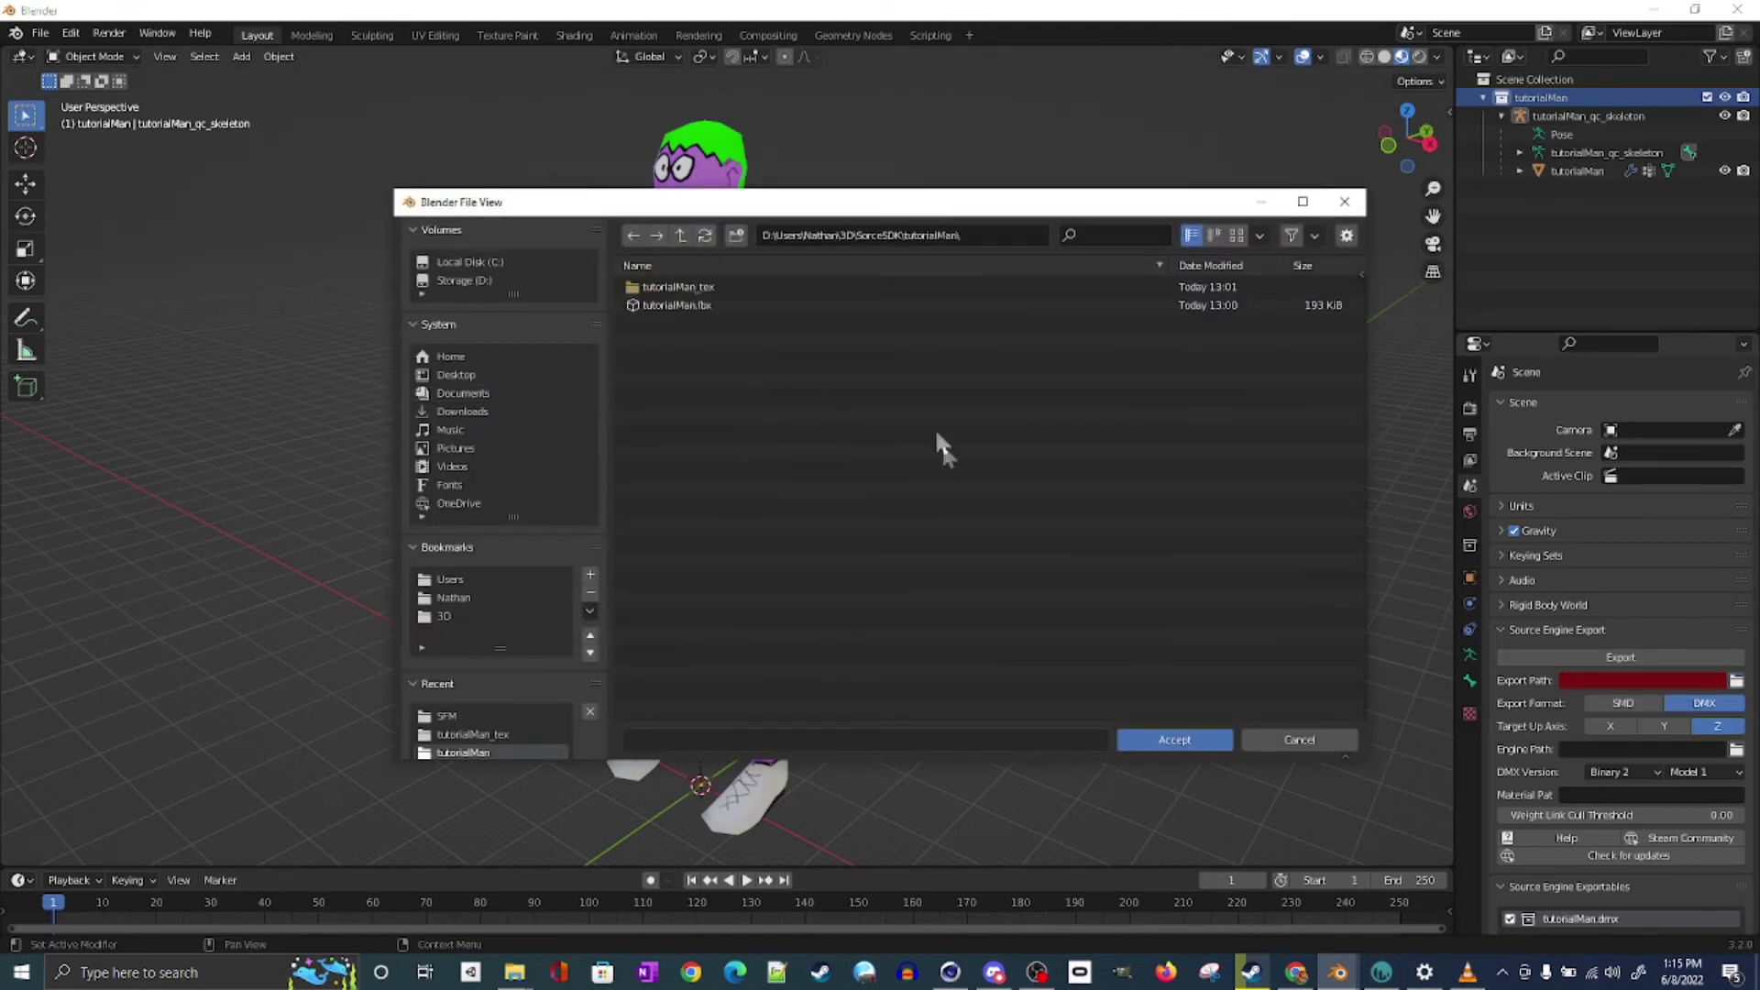
{"action": "left_click", "coordinate": [1170, 736]}
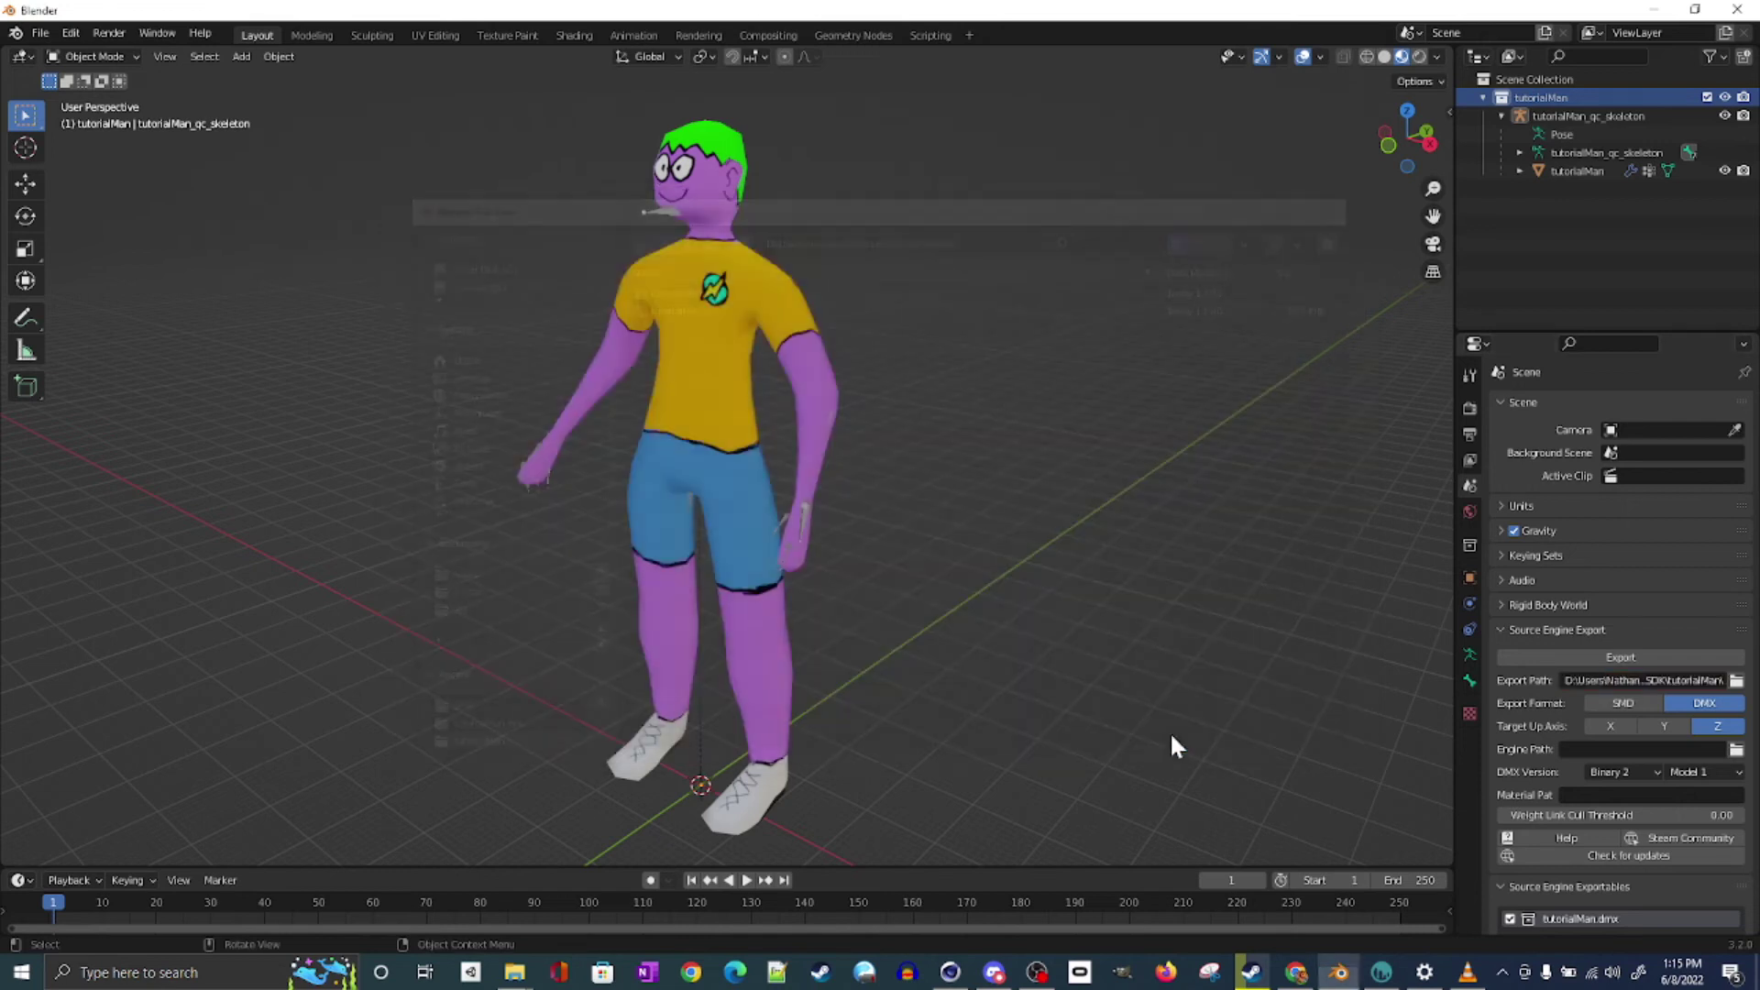
Choose SMD as the export format, select the armature and enter Pose Mode
{"action": "left_click", "coordinate": [1637, 702]}
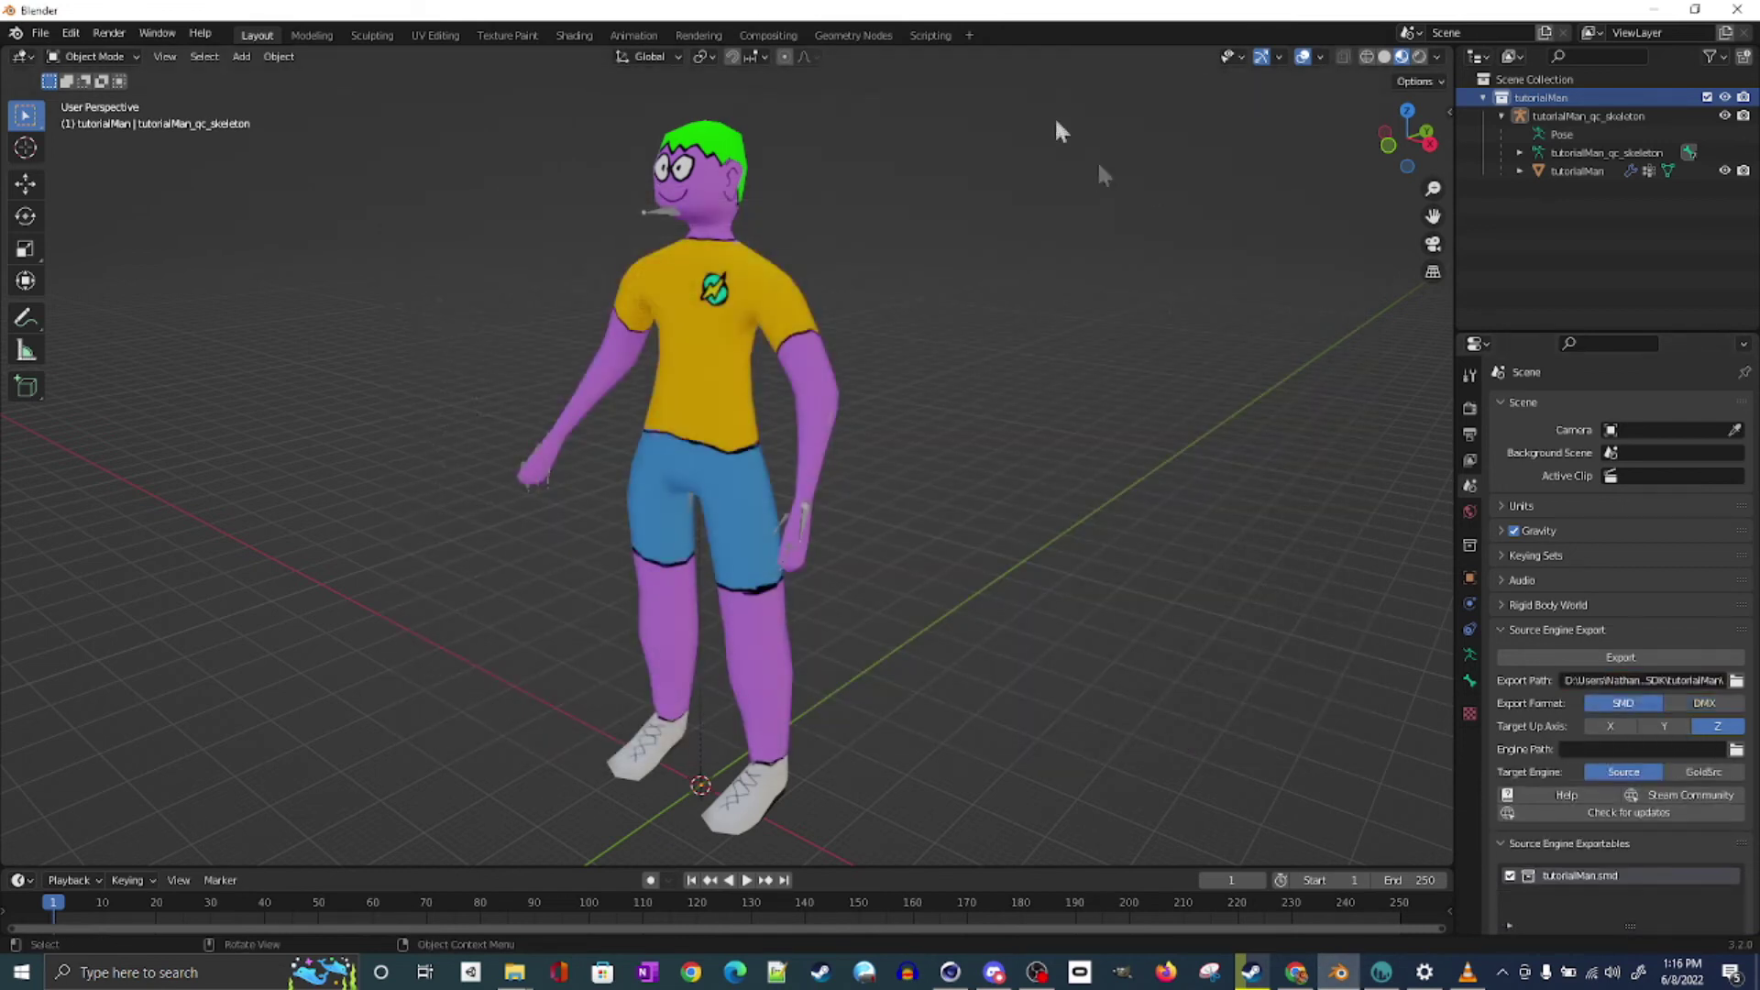
{"action": "left_click", "coordinate": [655, 208]}
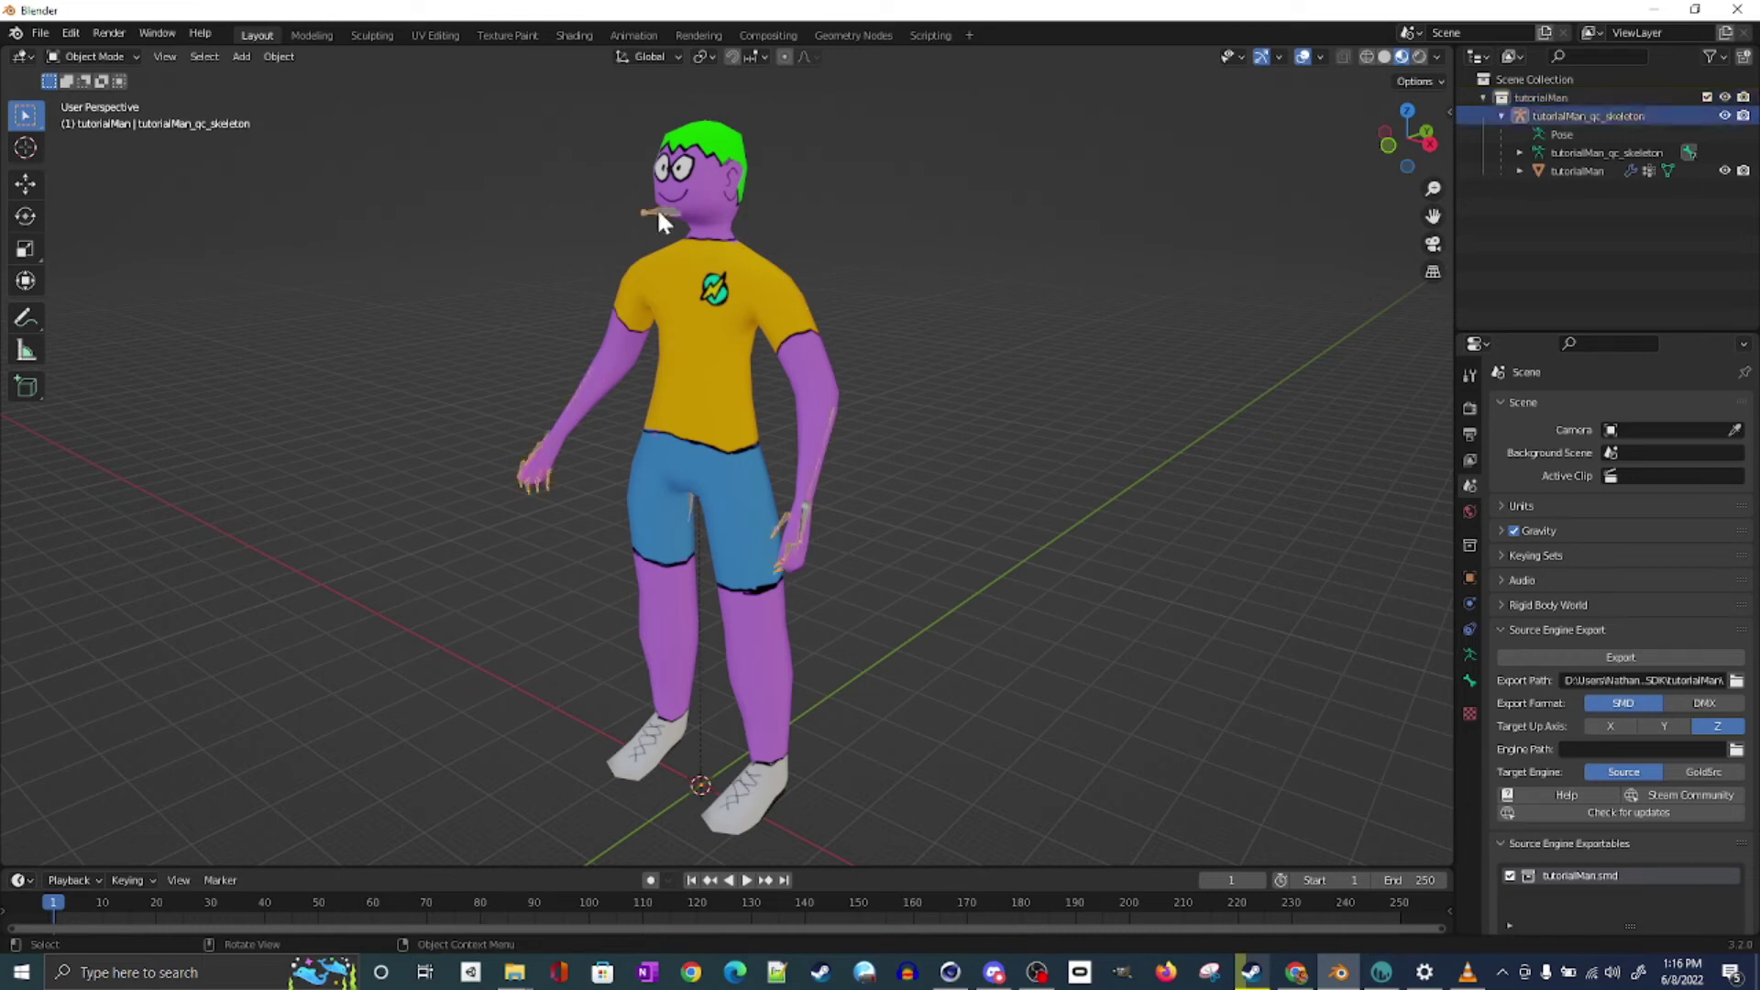
{"action": "left_click", "coordinate": [94, 56]}
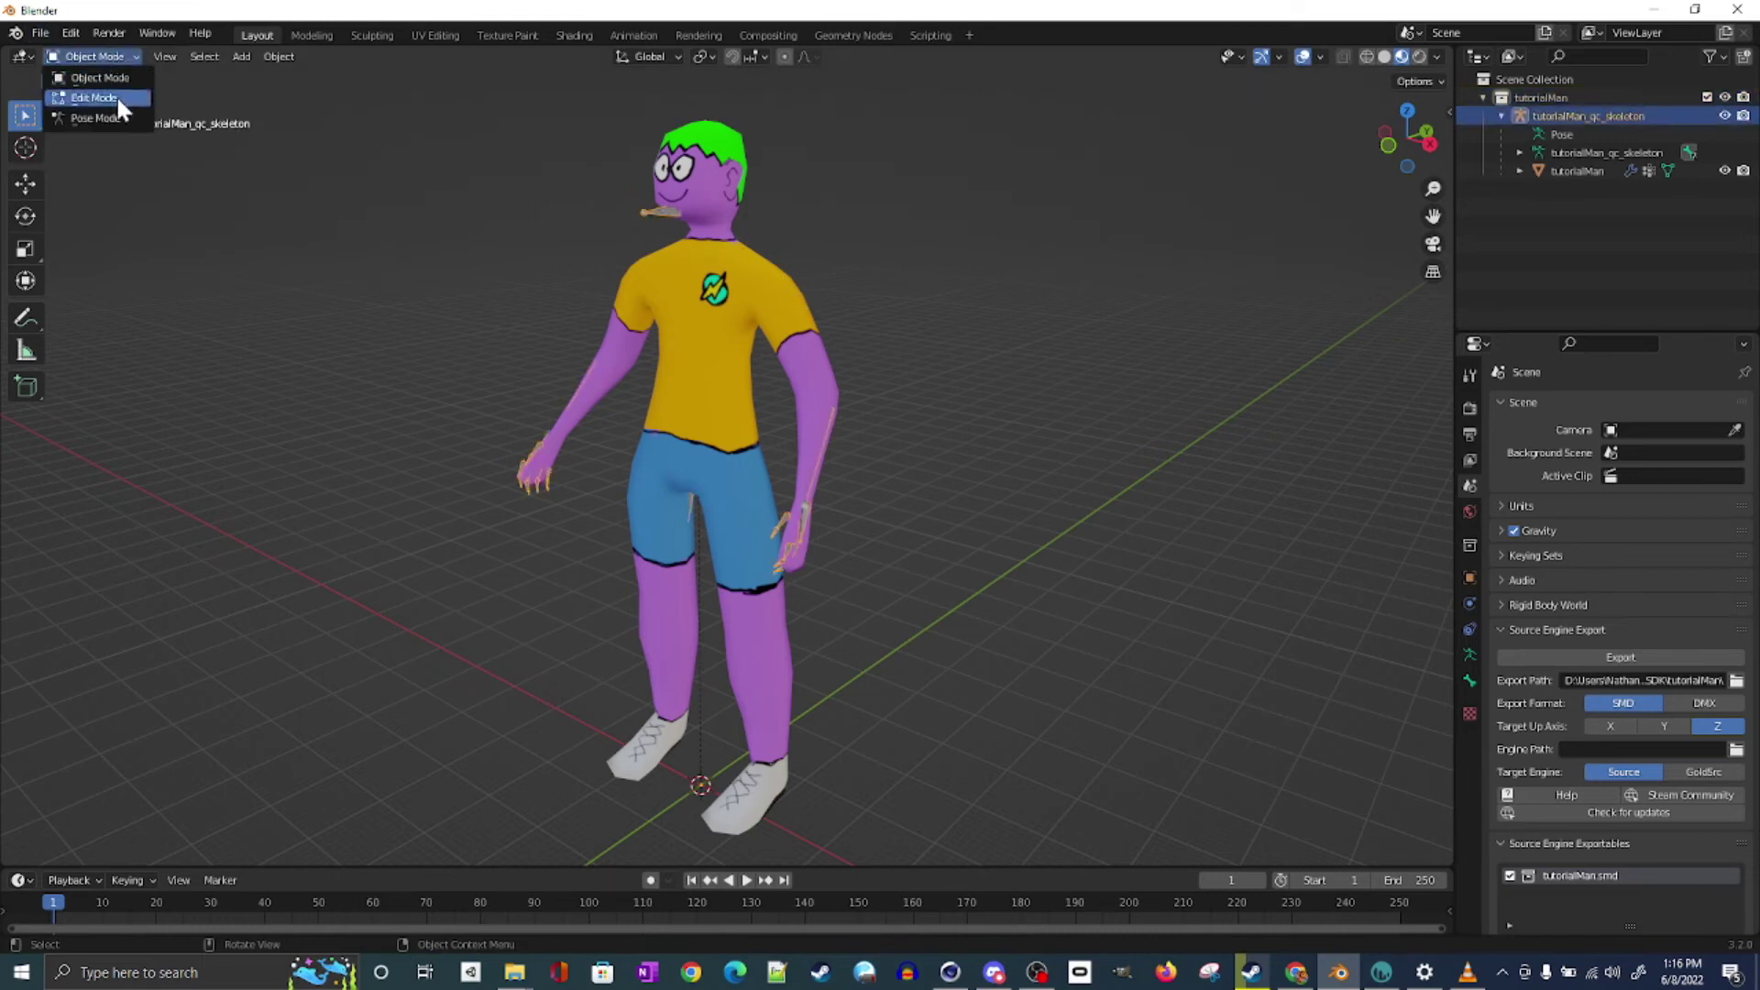
{"action": "key", "text": "Return"}
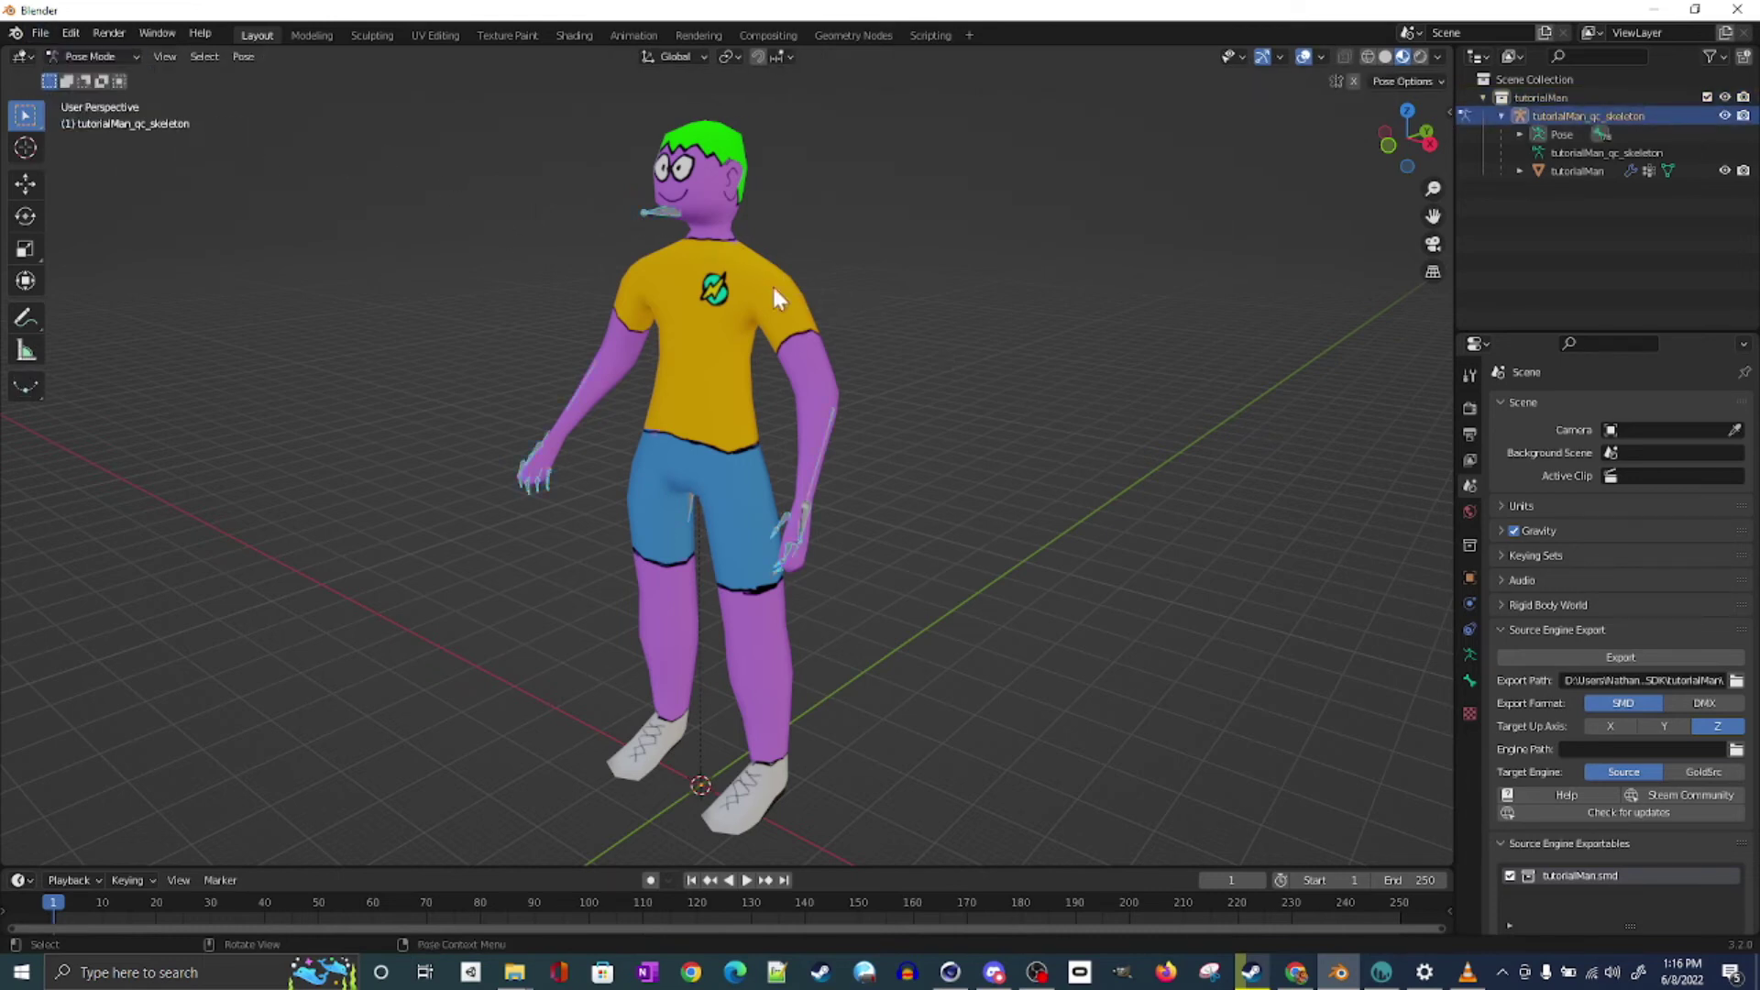
Test-rotate the left upper arm bone, return to Object Mode and export tutorialMan.smd
{"action": "left_click", "coordinate": [789, 306]}
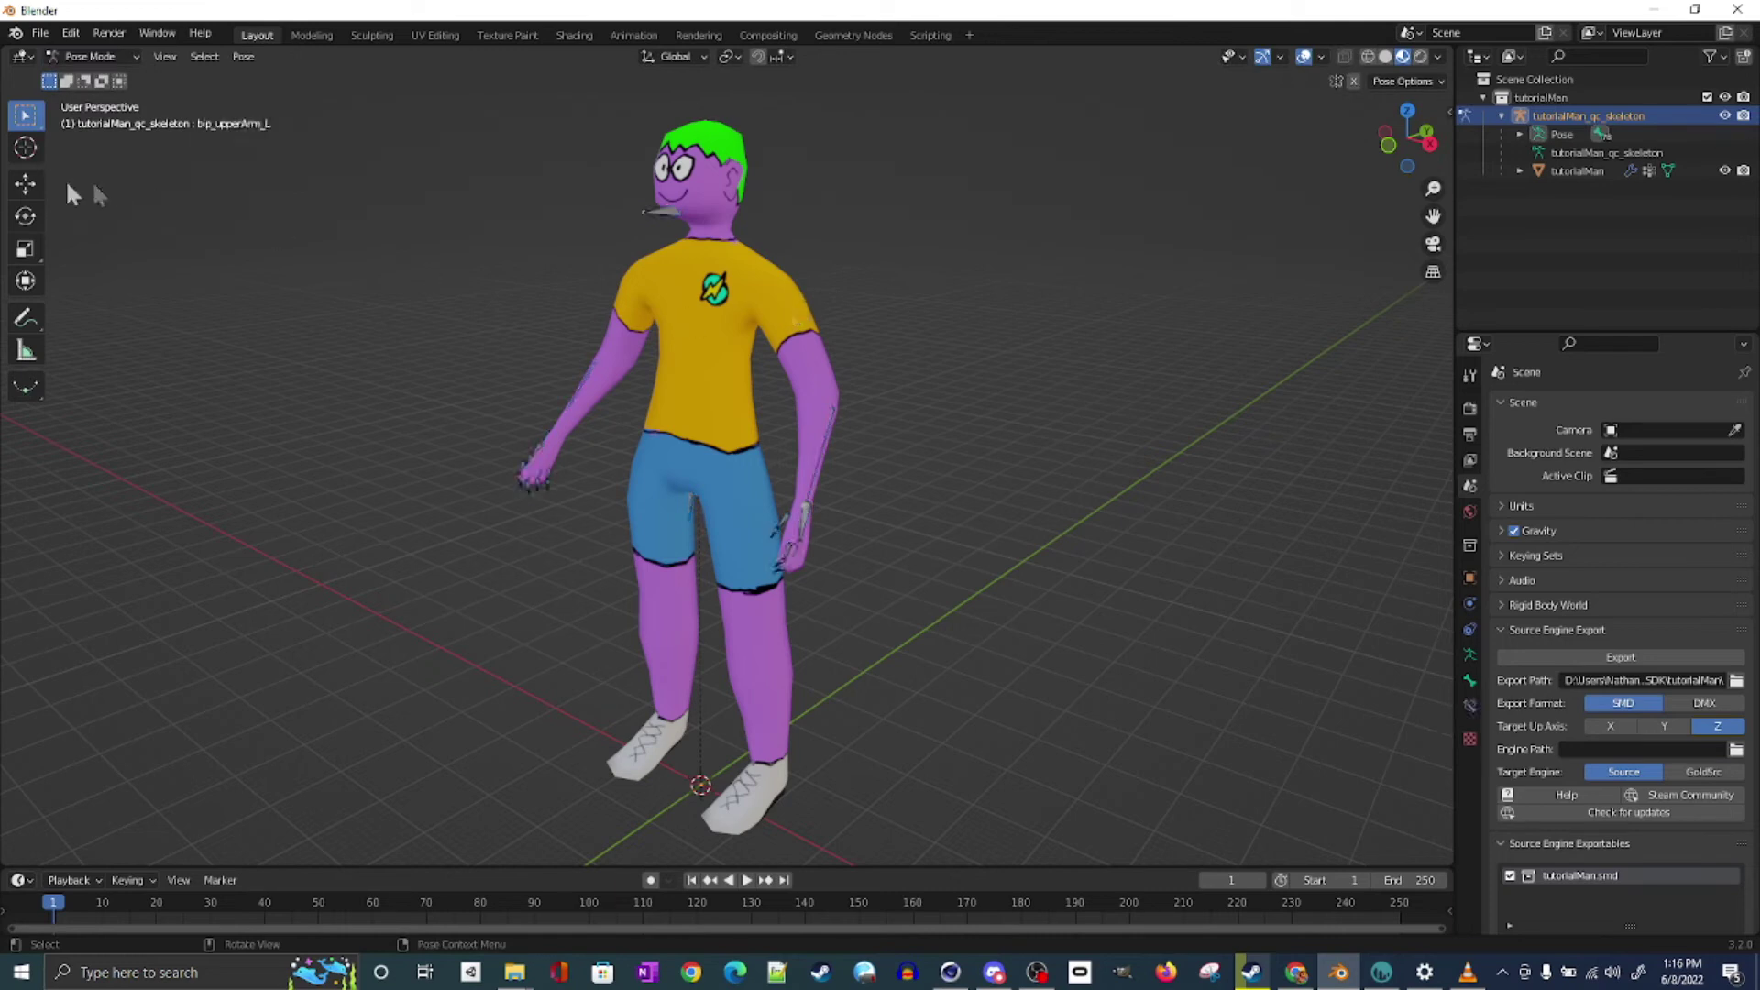
{"action": "left_click", "coordinate": [24, 217]}
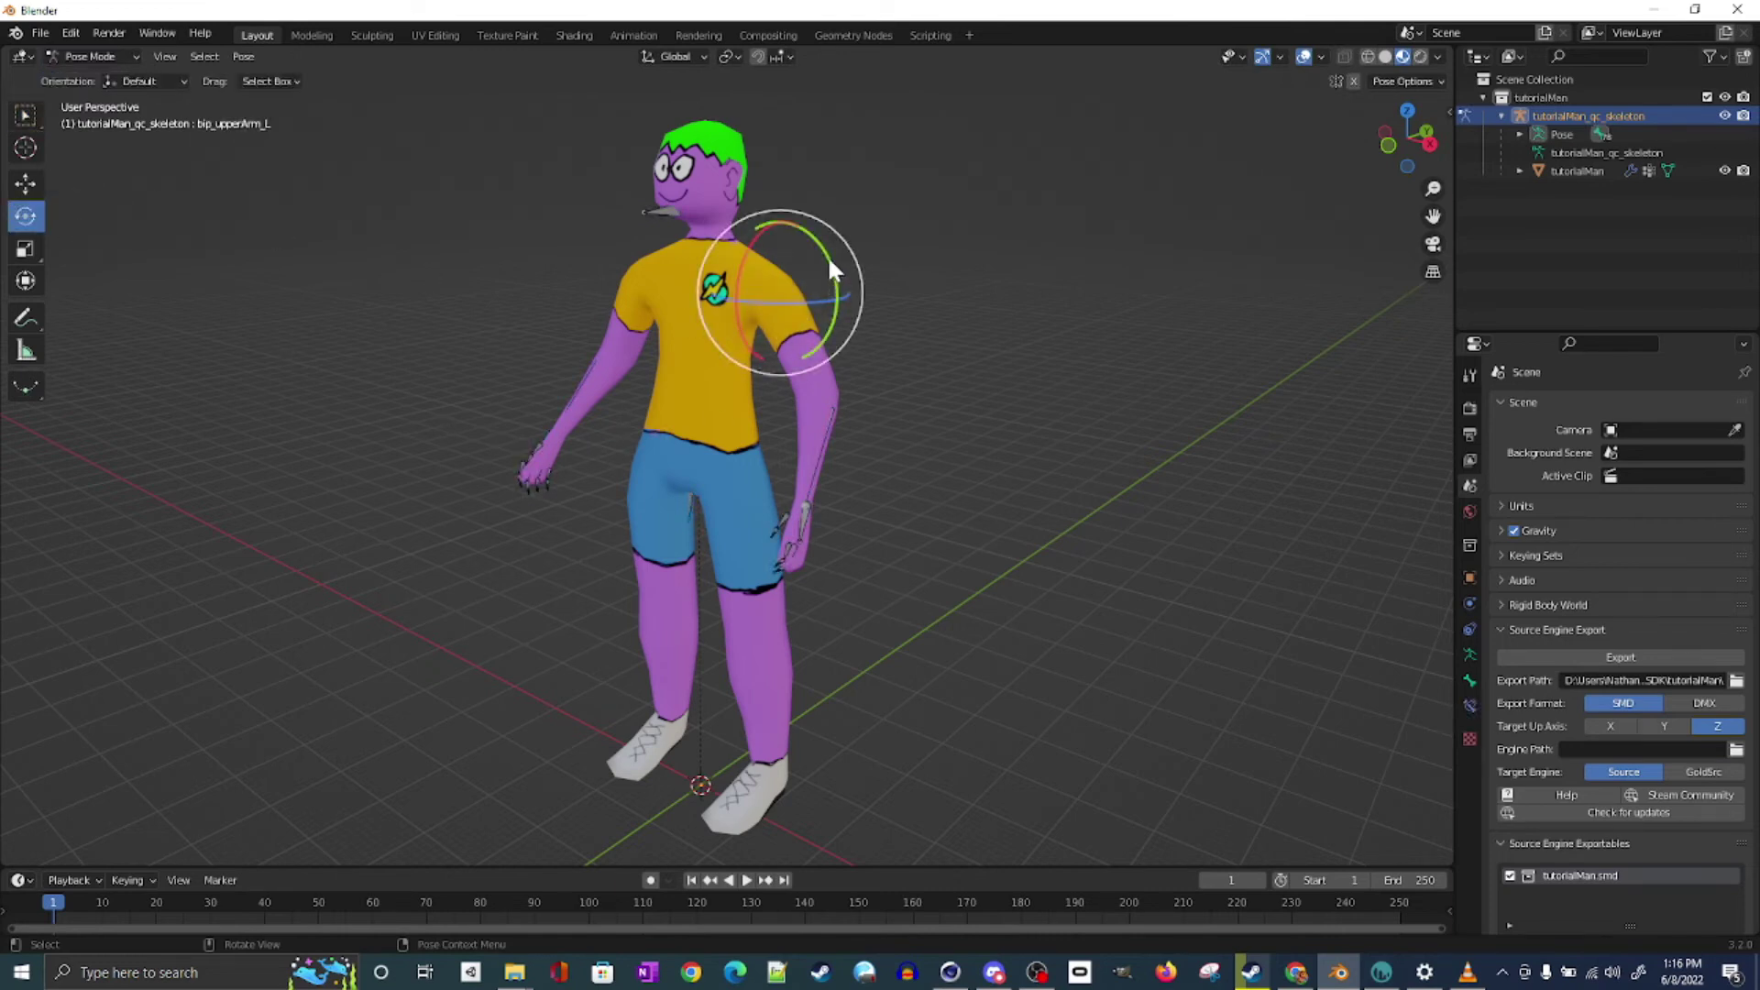
{"action": "mouse_move", "coordinate": [825, 261]}
{"action": "left_mouse_down"}
{"action": "mouse_move", "coordinate": [820, 342]}
{"action": "mouse_move", "coordinate": [696, 307]}
{"action": "left_mouse_up"}
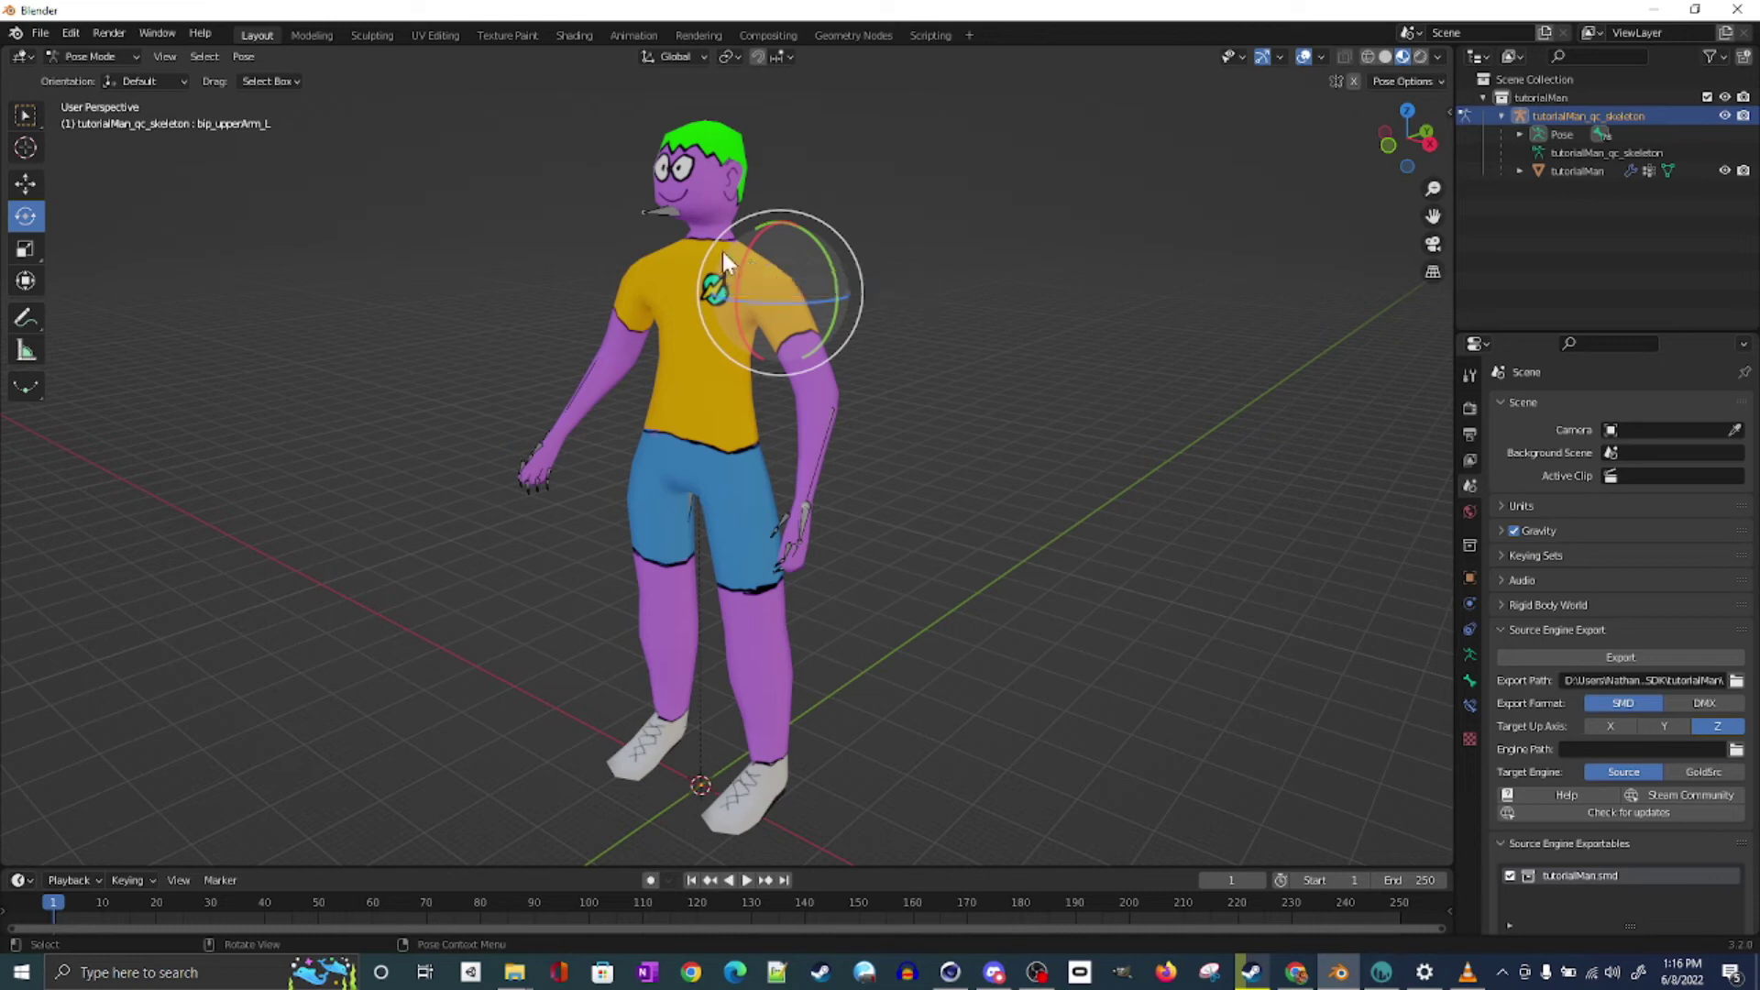
{"action": "left_click_drag", "start_coordinate": [818, 272], "coordinate": [819, 257]}
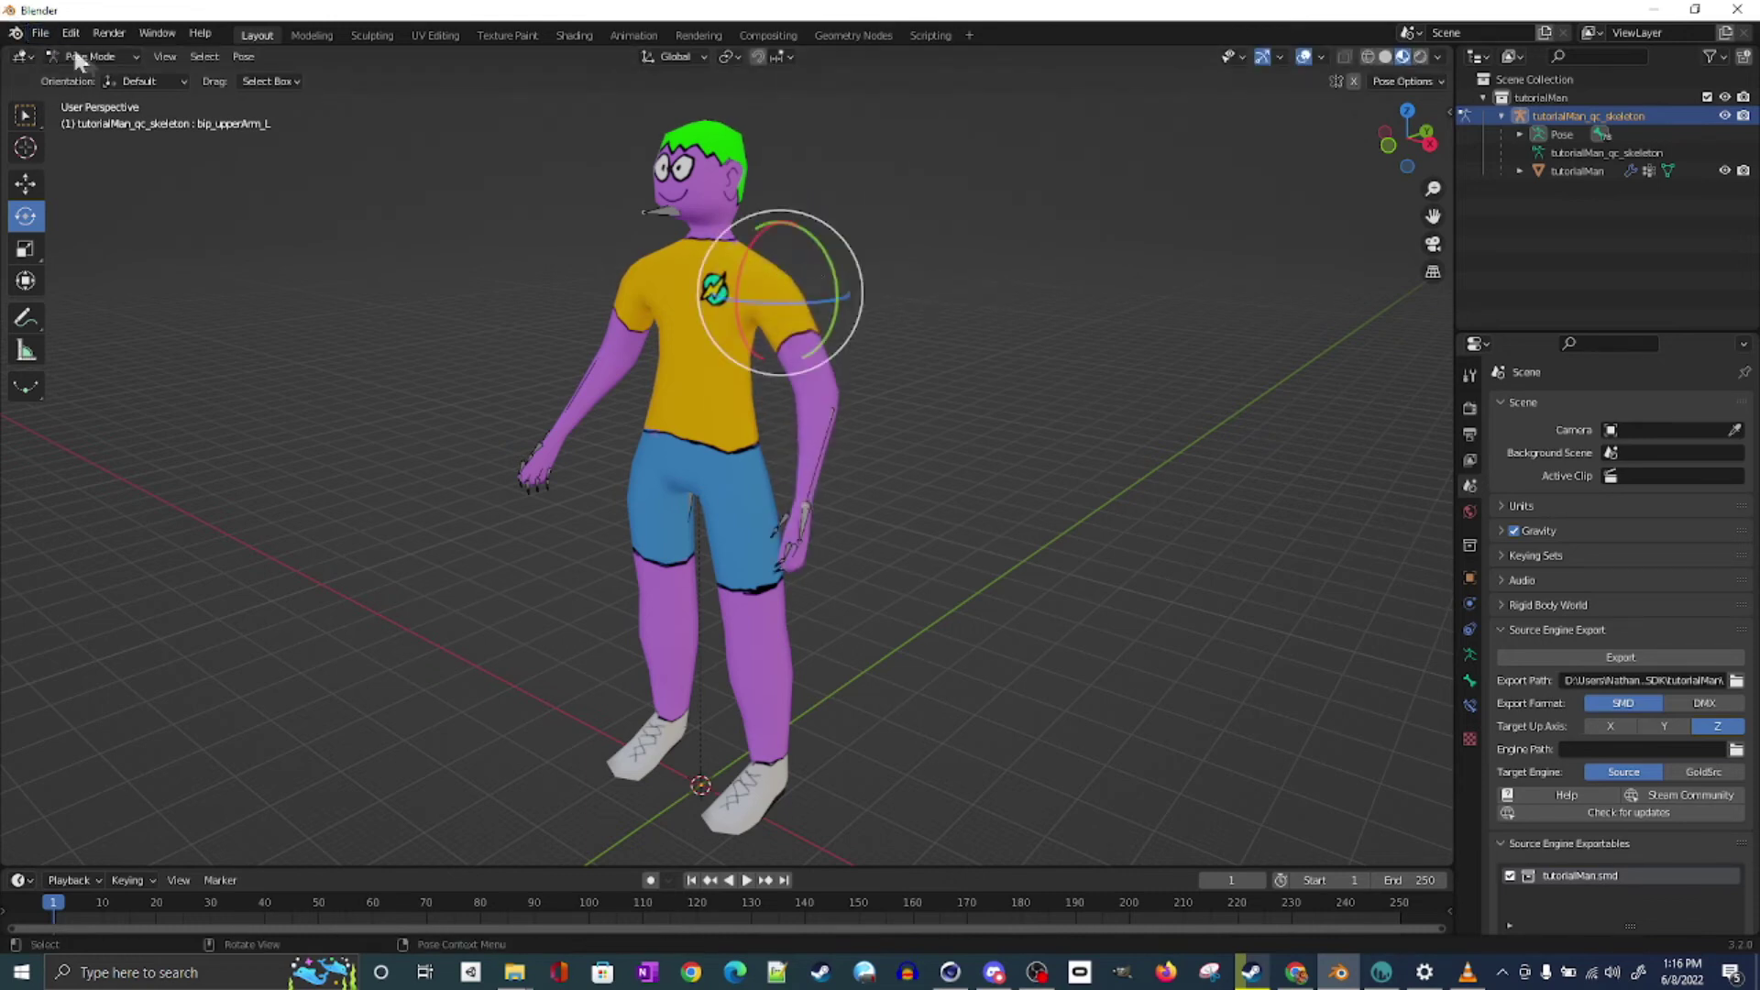
{"action": "left_click", "coordinate": [81, 55]}
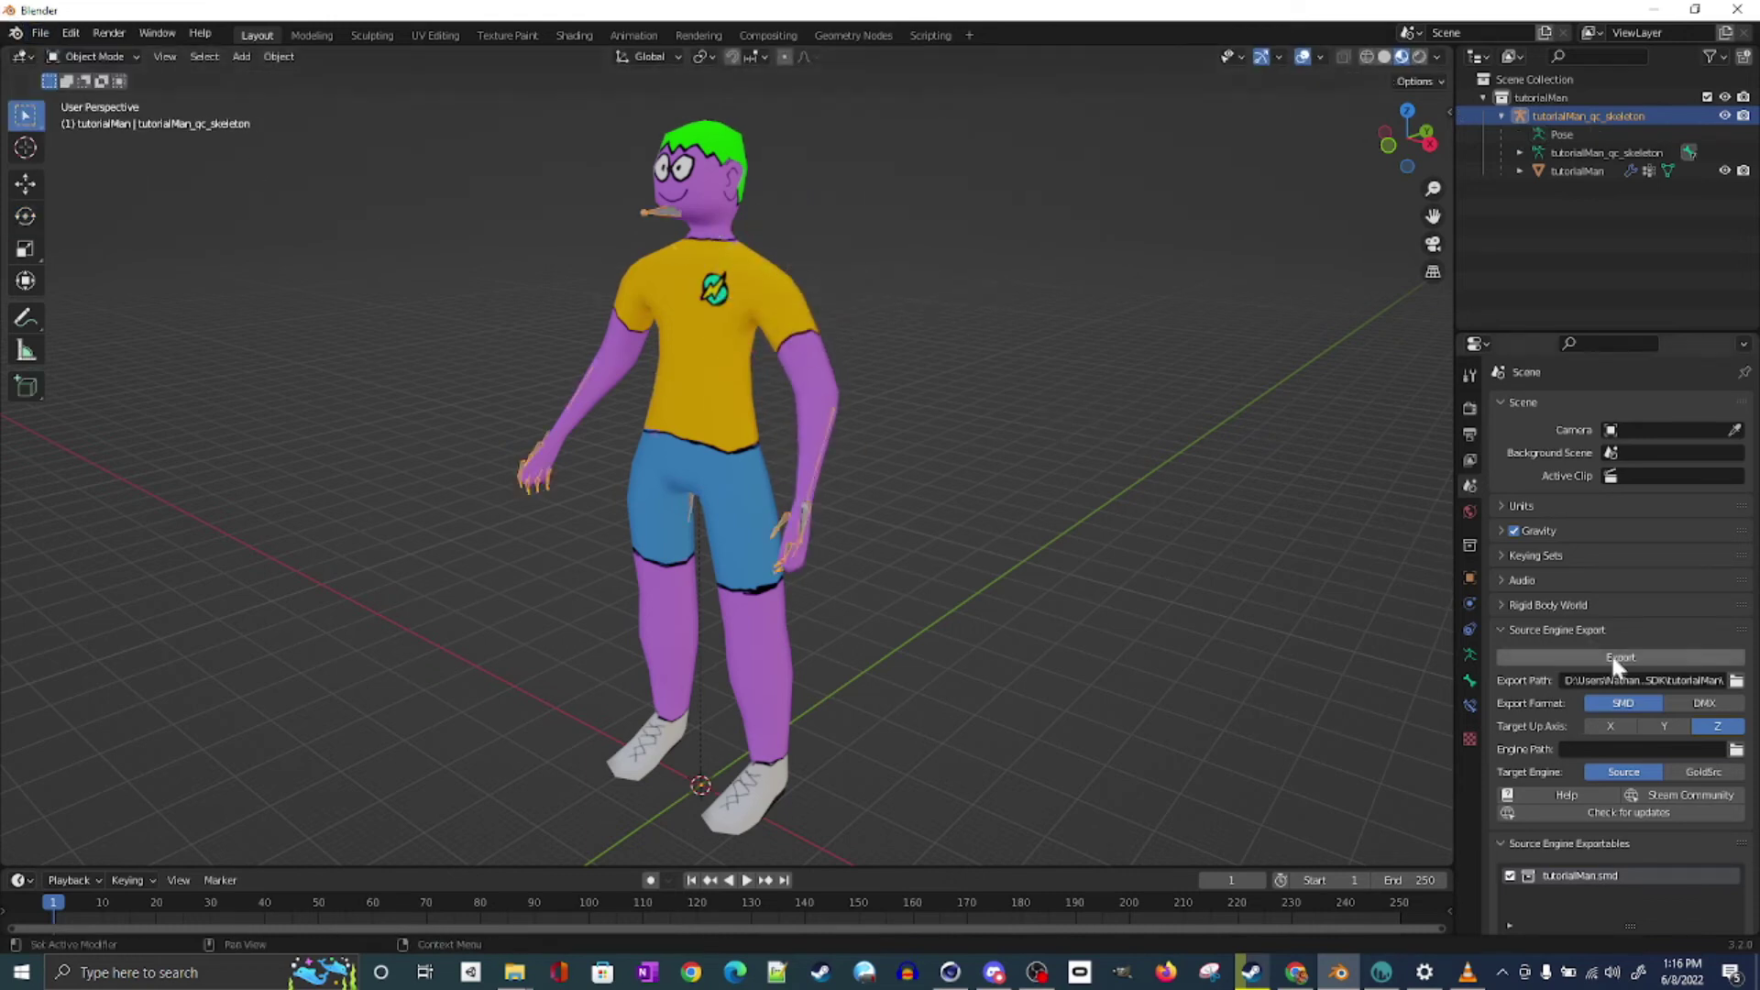
{"action": "left_click", "coordinate": [1576, 661]}
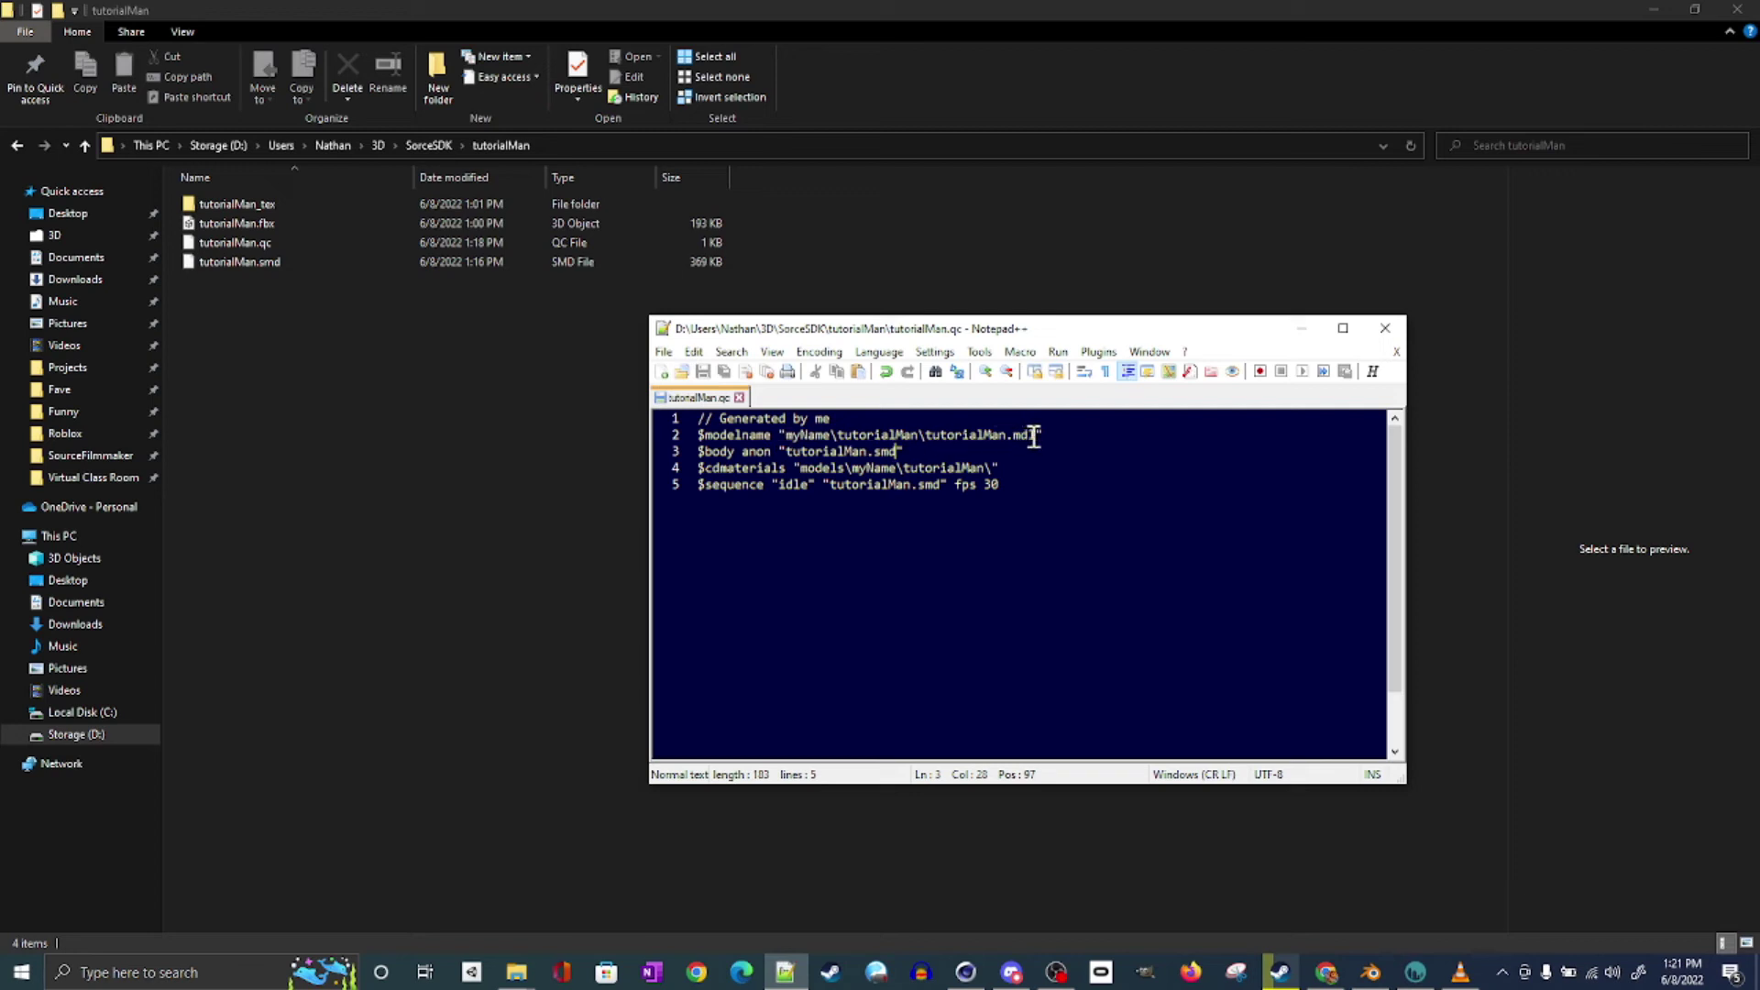
{"action": "left_click_drag", "start_coordinate": [1013, 436], "coordinate": [1031, 436]}
{"action": "left_click", "coordinate": [791, 452]}
{"action": "left_click_drag", "start_coordinate": [791, 453], "coordinate": [908, 458]}
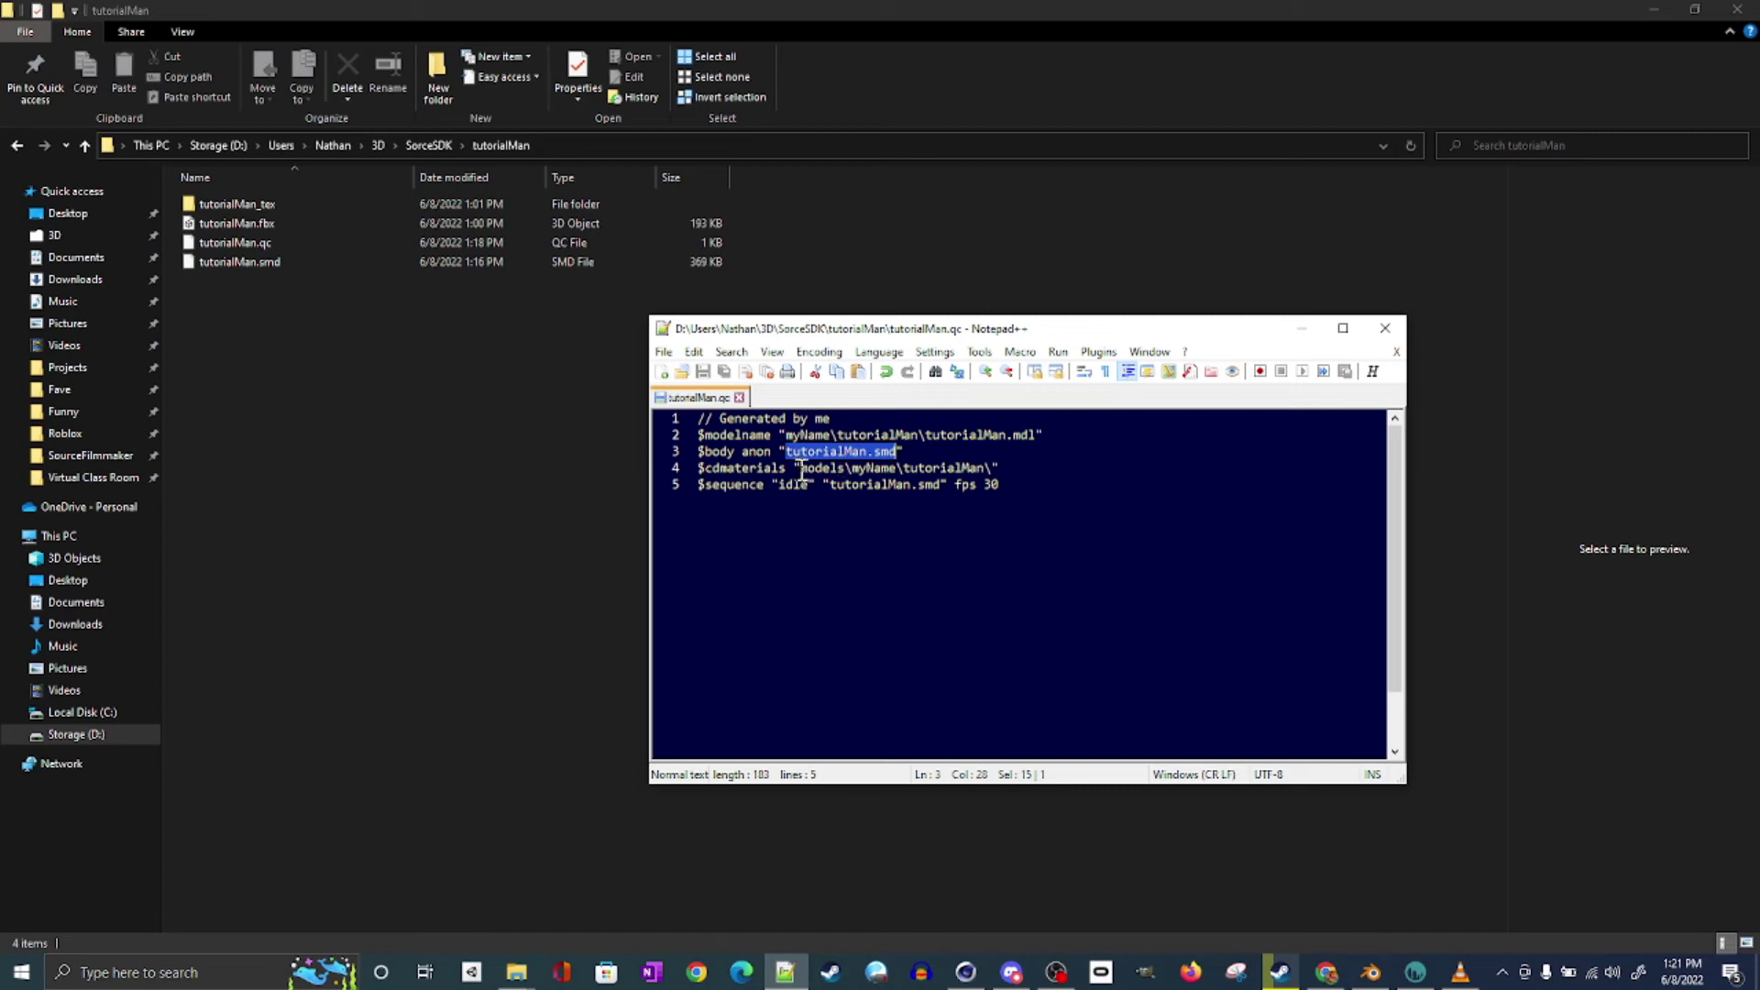
{"action": "left_click_drag", "start_coordinate": [799, 469], "coordinate": [990, 469]}
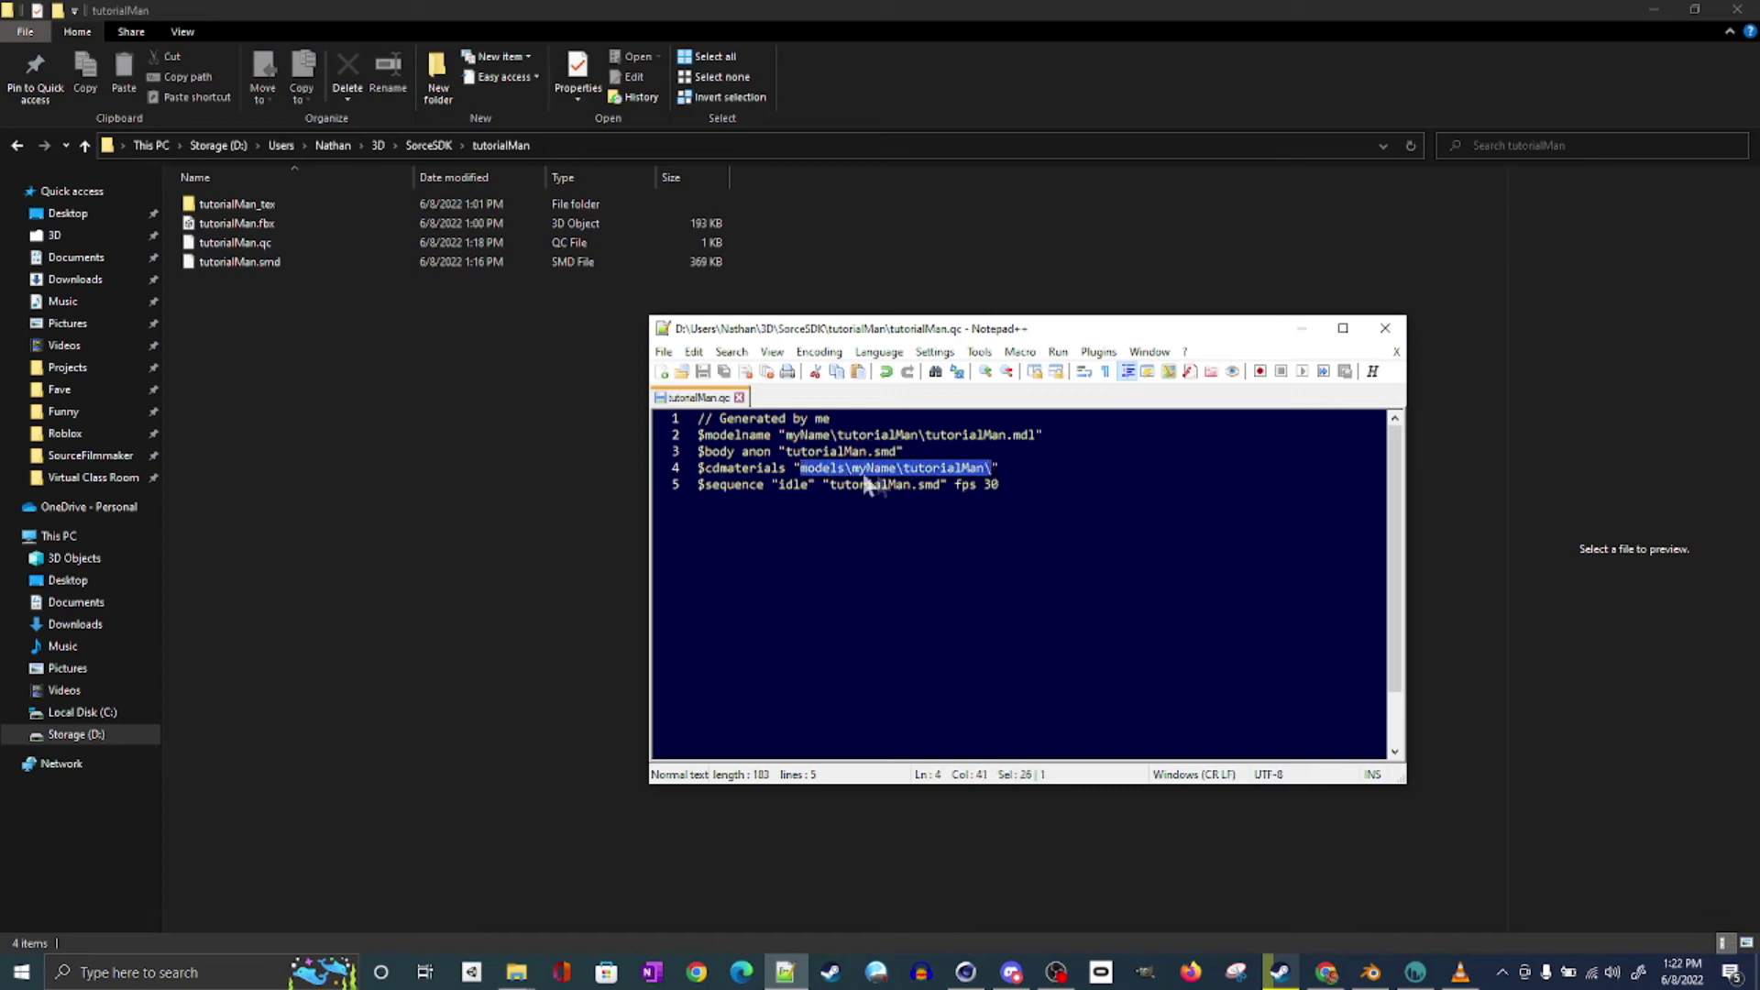
{"action": "left_click", "coordinate": [871, 553]}
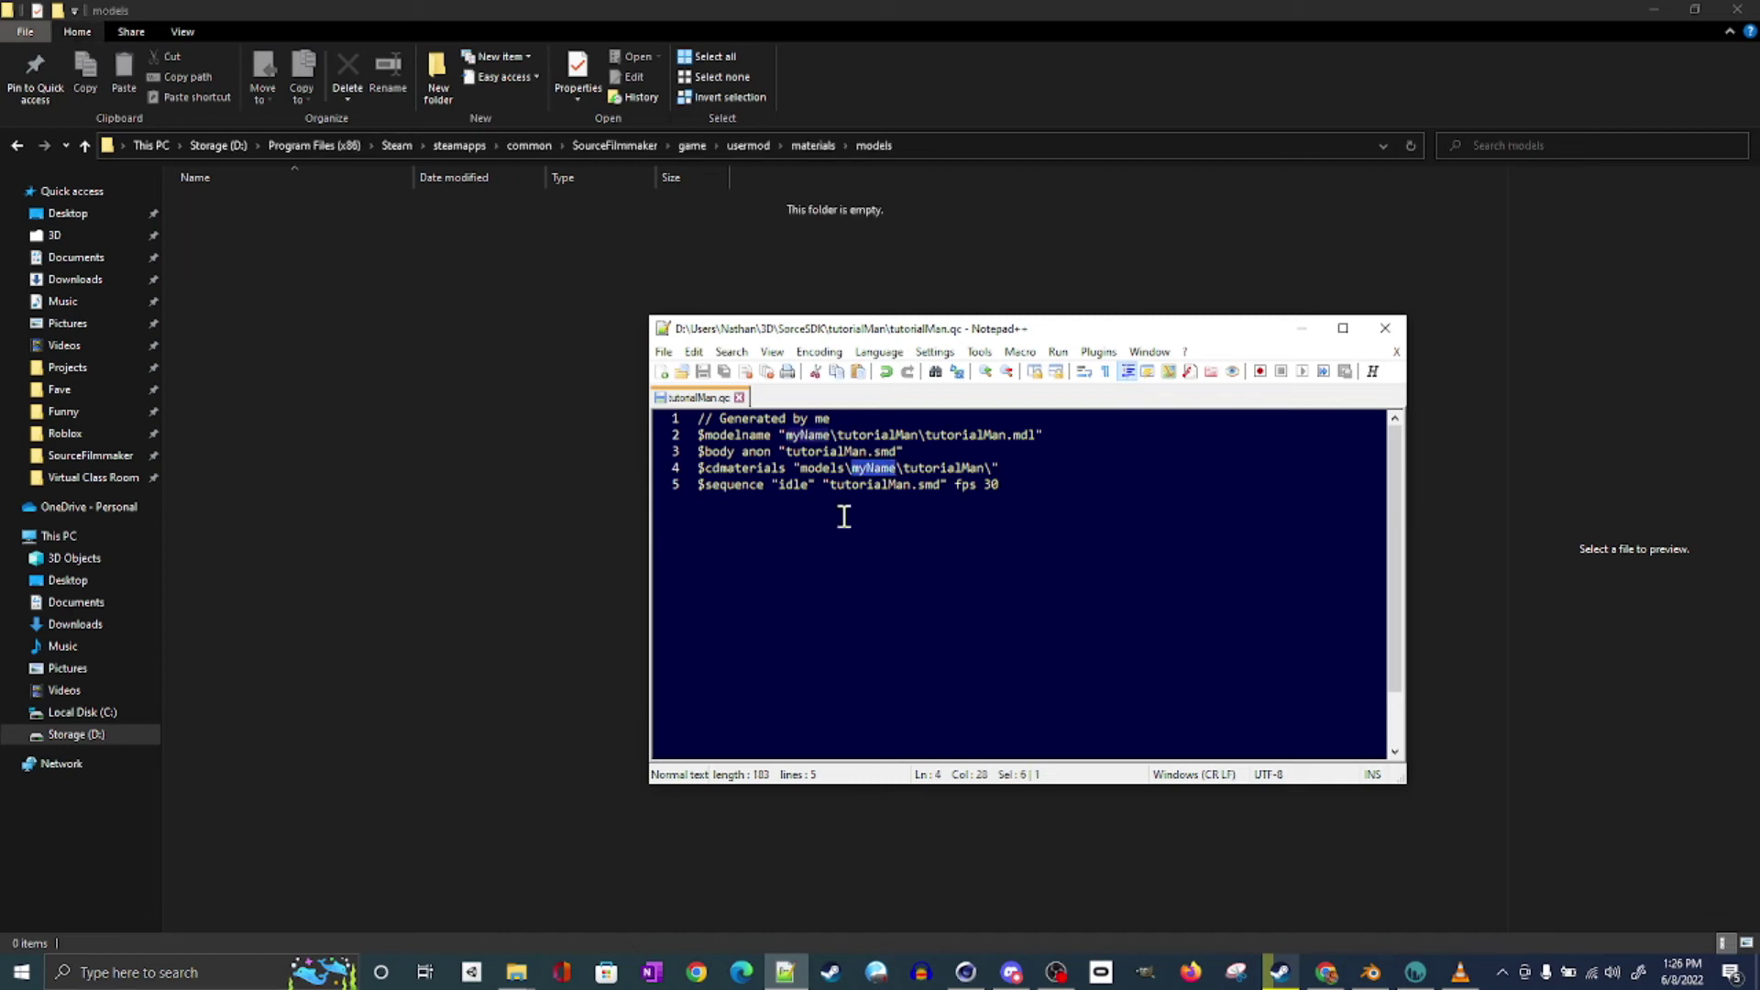
Take the name myName from the QC materials path and open the new myName folder
{"action": "left_click", "coordinate": [837, 470]}
{"action": "left_click_drag", "start_coordinate": [853, 470], "coordinate": [896, 471]}
{"action": "left_click_drag", "start_coordinate": [903, 471], "coordinate": [988, 470]}
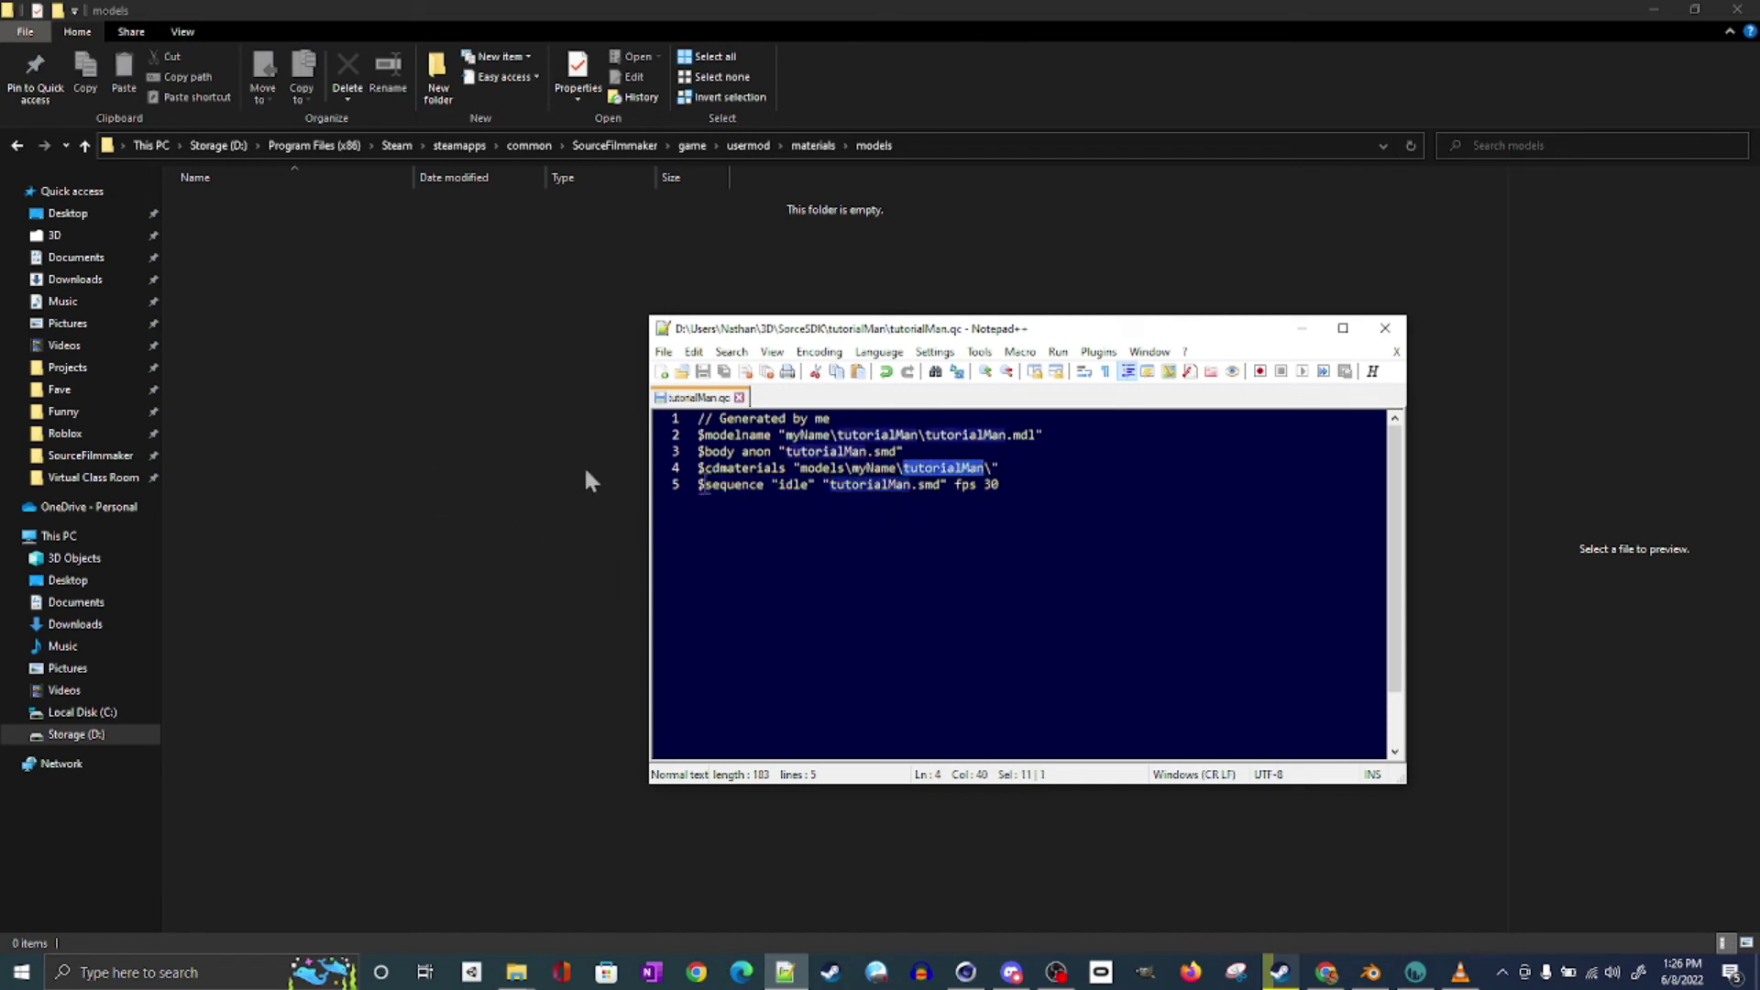
{"action": "double_click", "coordinate": [882, 469]}
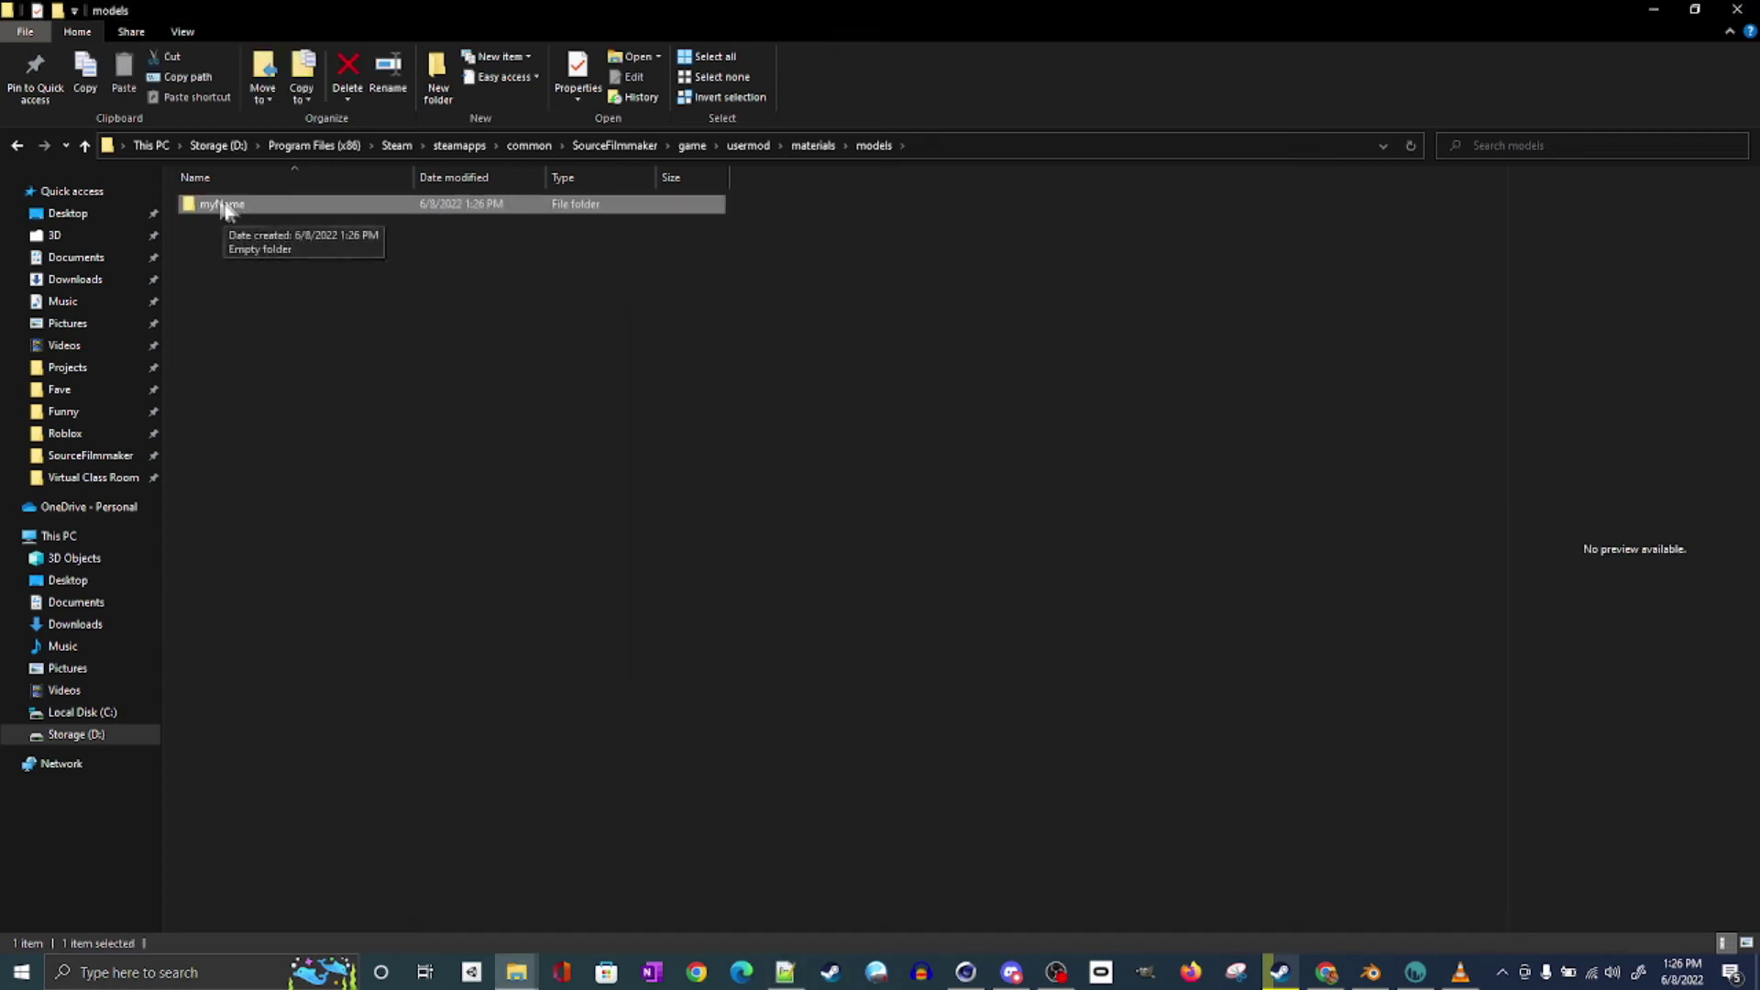
{"action": "mouse_move", "coordinate": [220, 205]}
{"action": "double_click", "coordinate": [221, 207]}
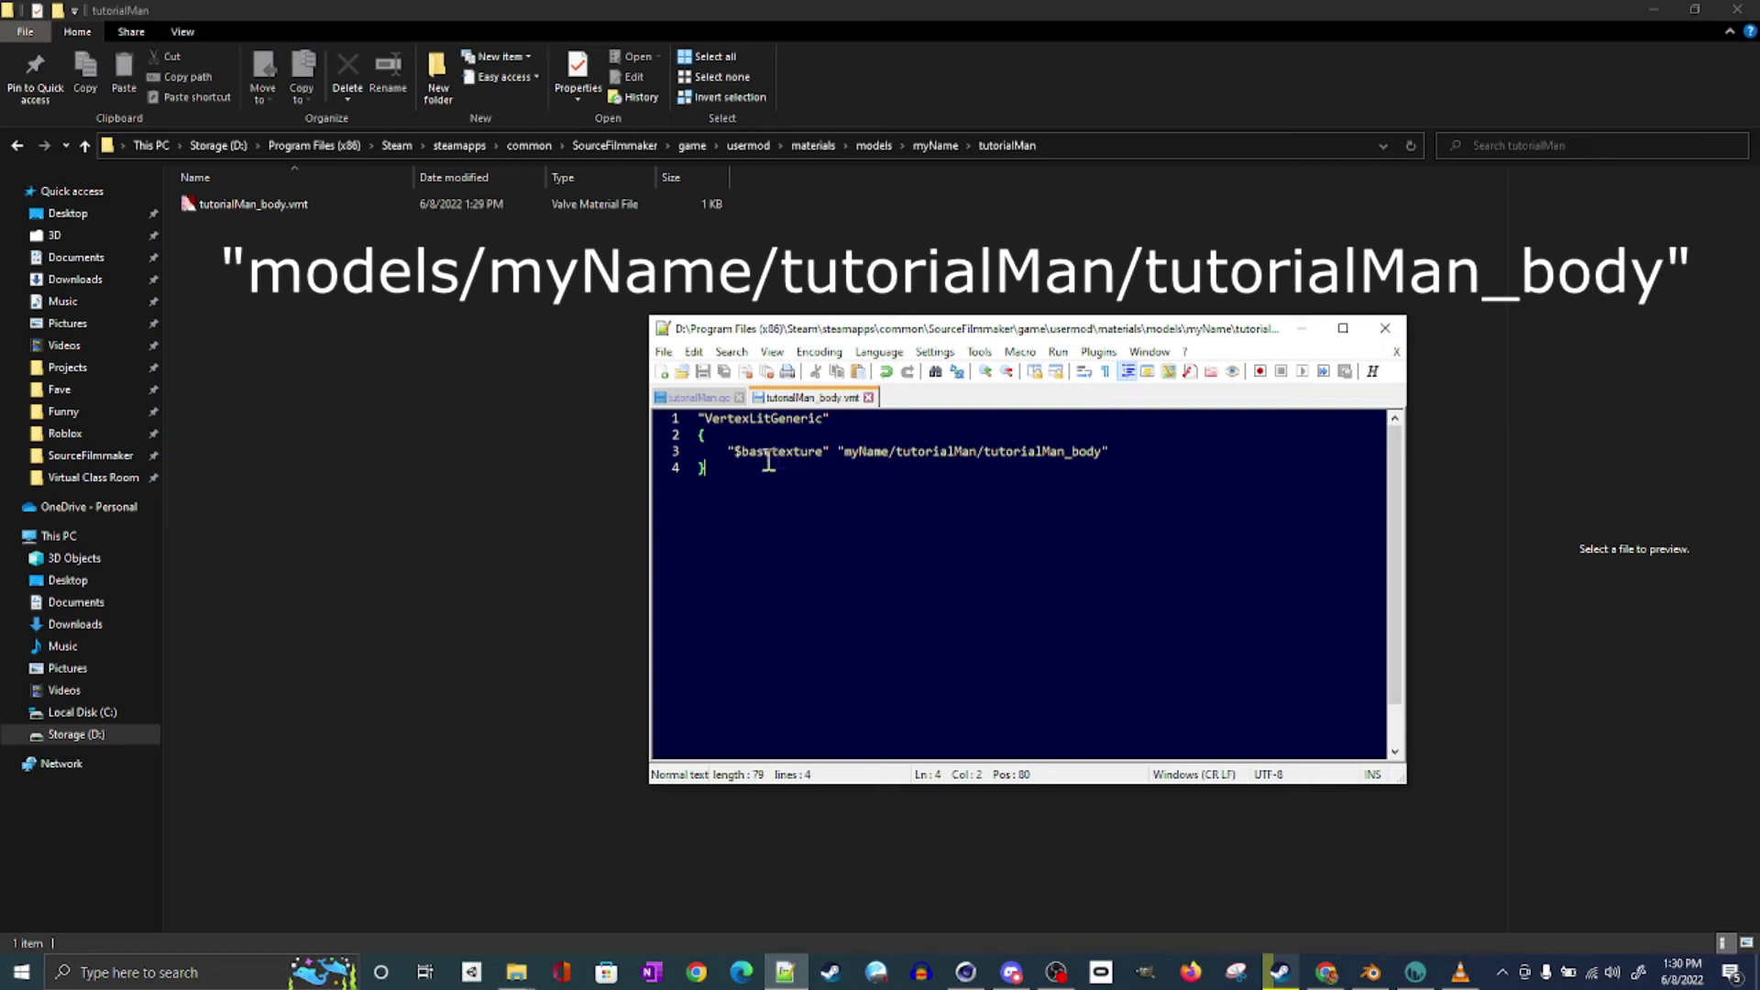
Save the material as tutorialMan_body.vmt with the All types (*.*) file type
{"action": "left_click", "coordinate": [665, 352]}
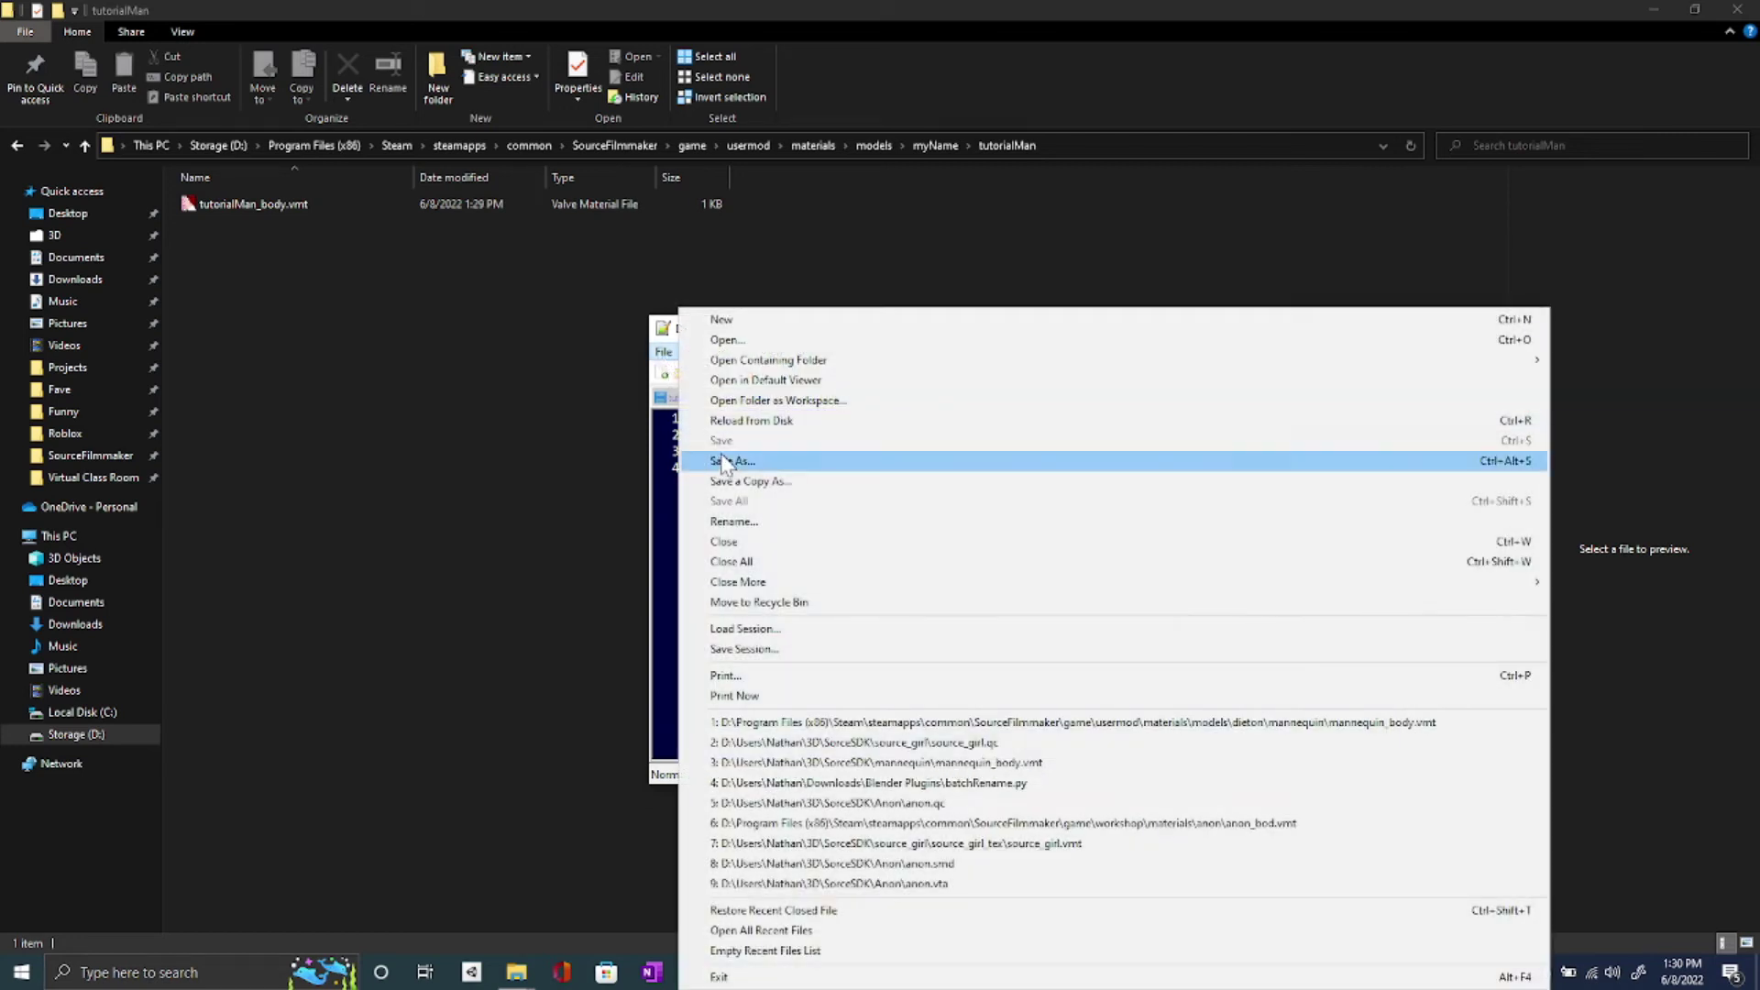
{"action": "left_click", "coordinate": [730, 462]}
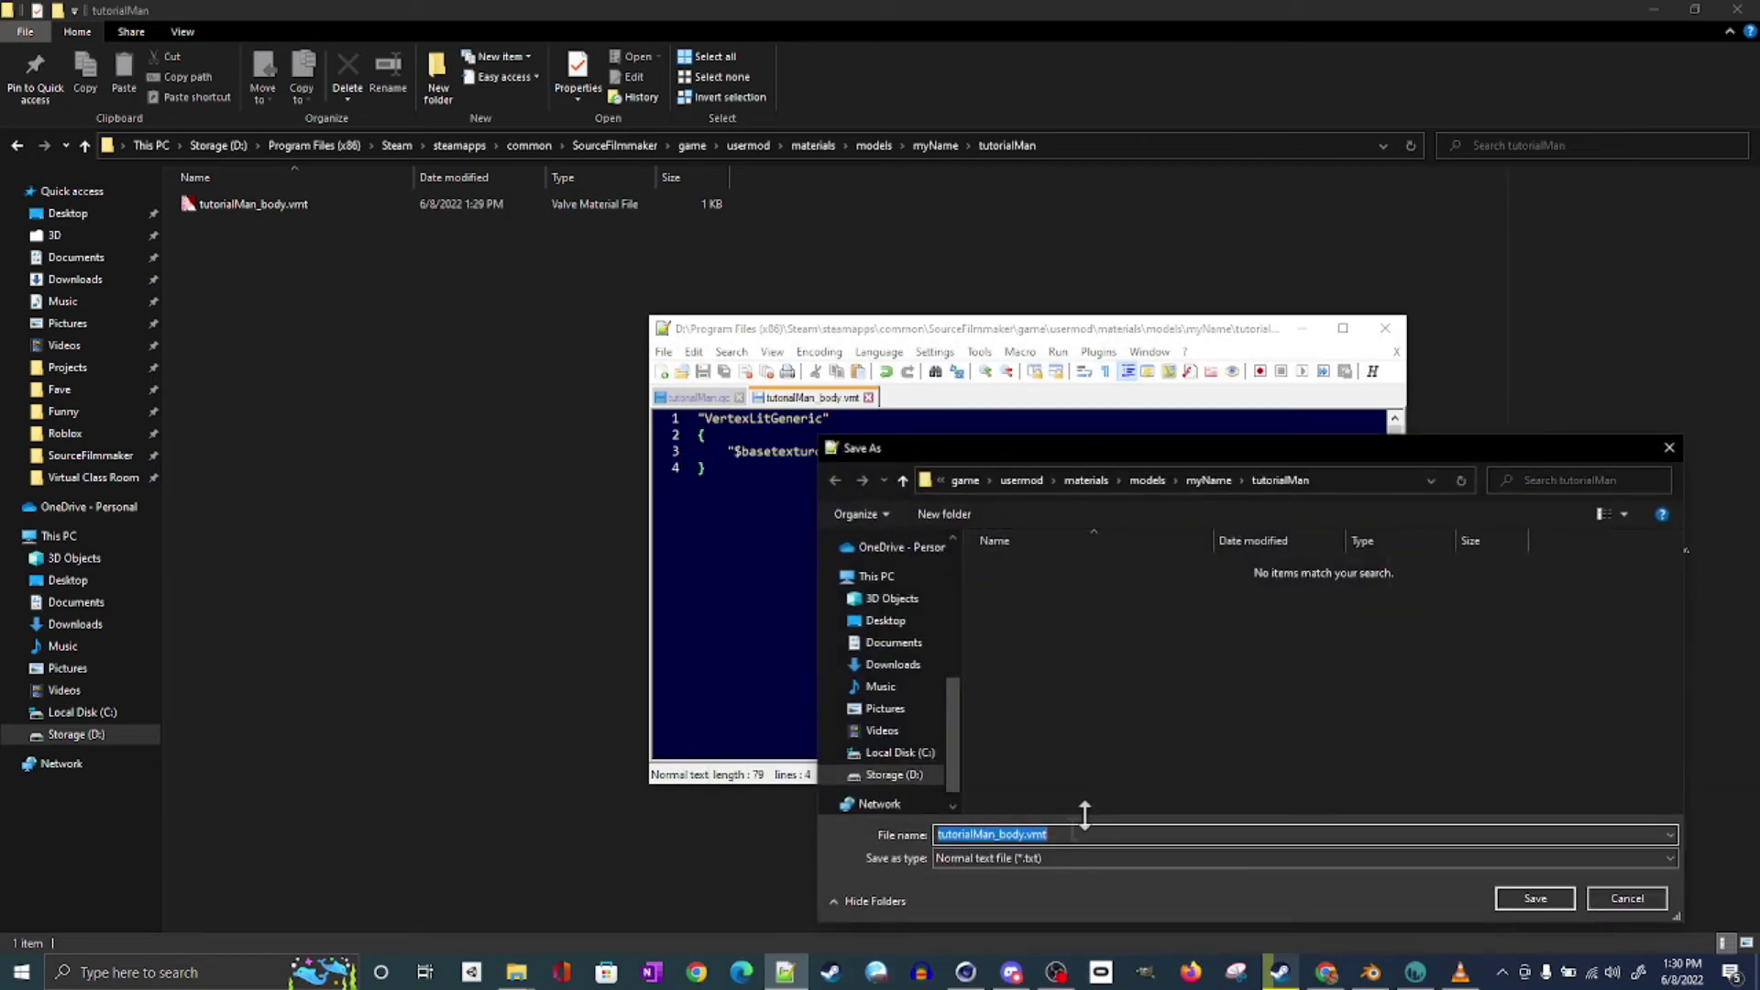
{"action": "left_click", "coordinate": [1042, 855]}
{"action": "left_click", "coordinate": [976, 438]}
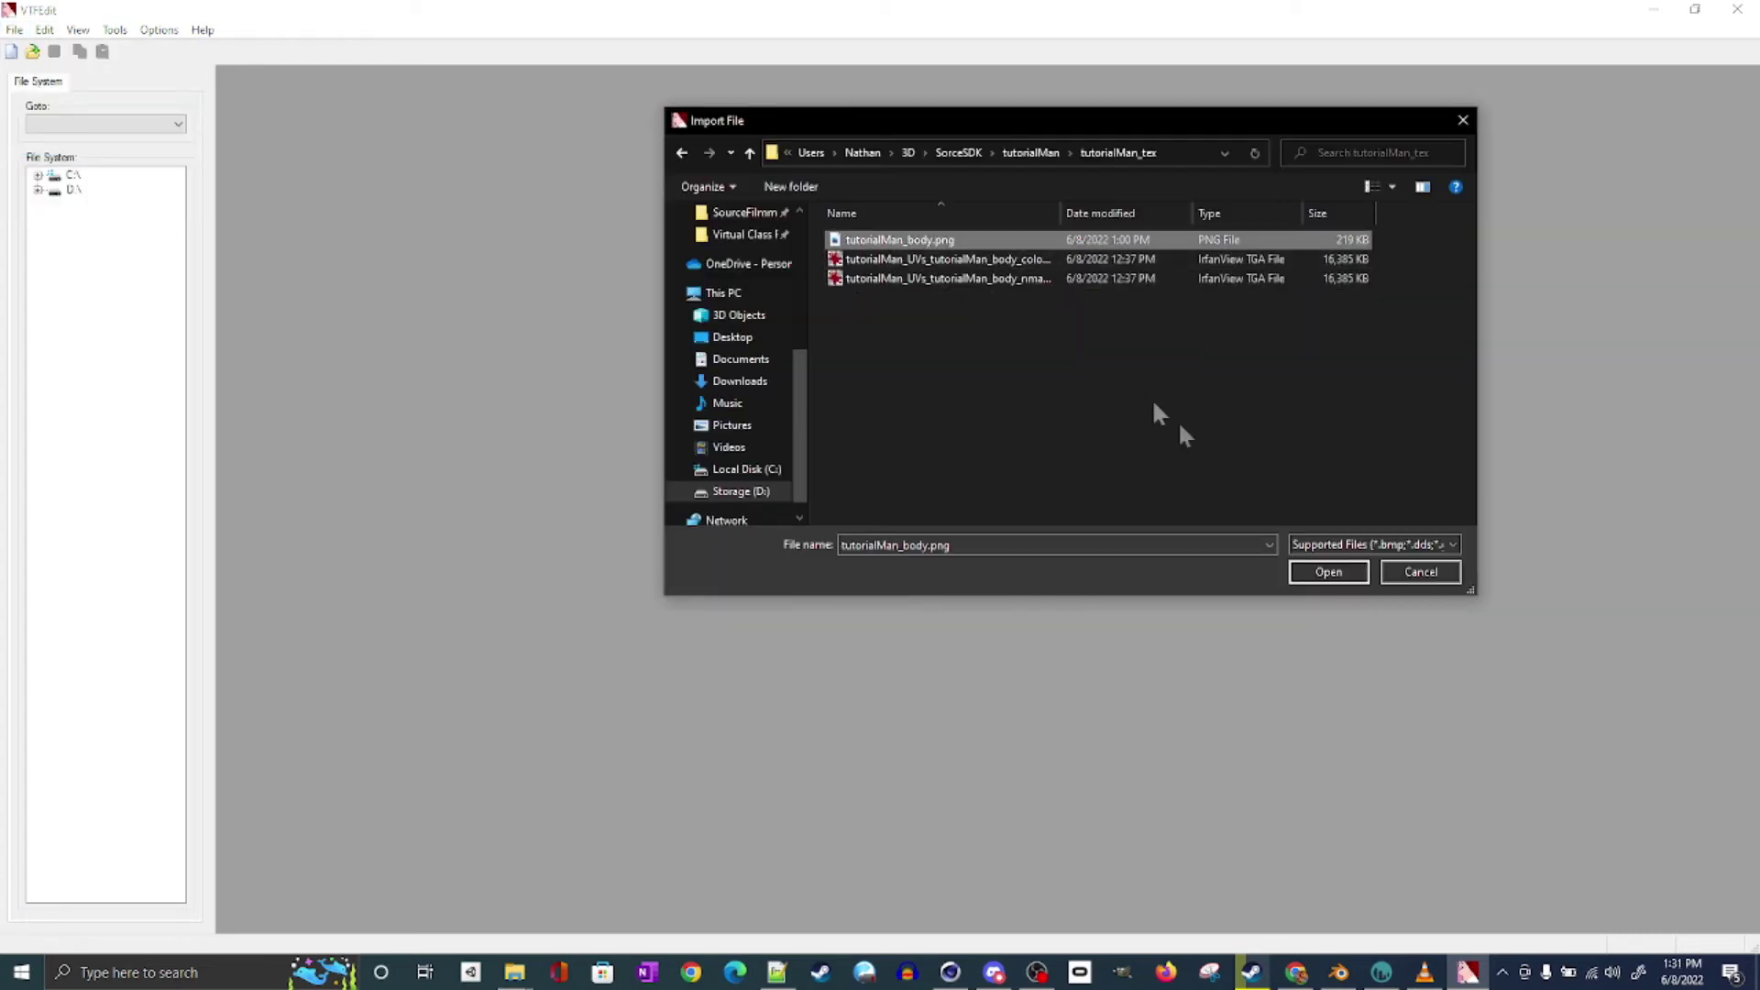
Import tutorialMan_body.png and accept the default VTF options
{"action": "left_click", "coordinate": [1327, 569]}
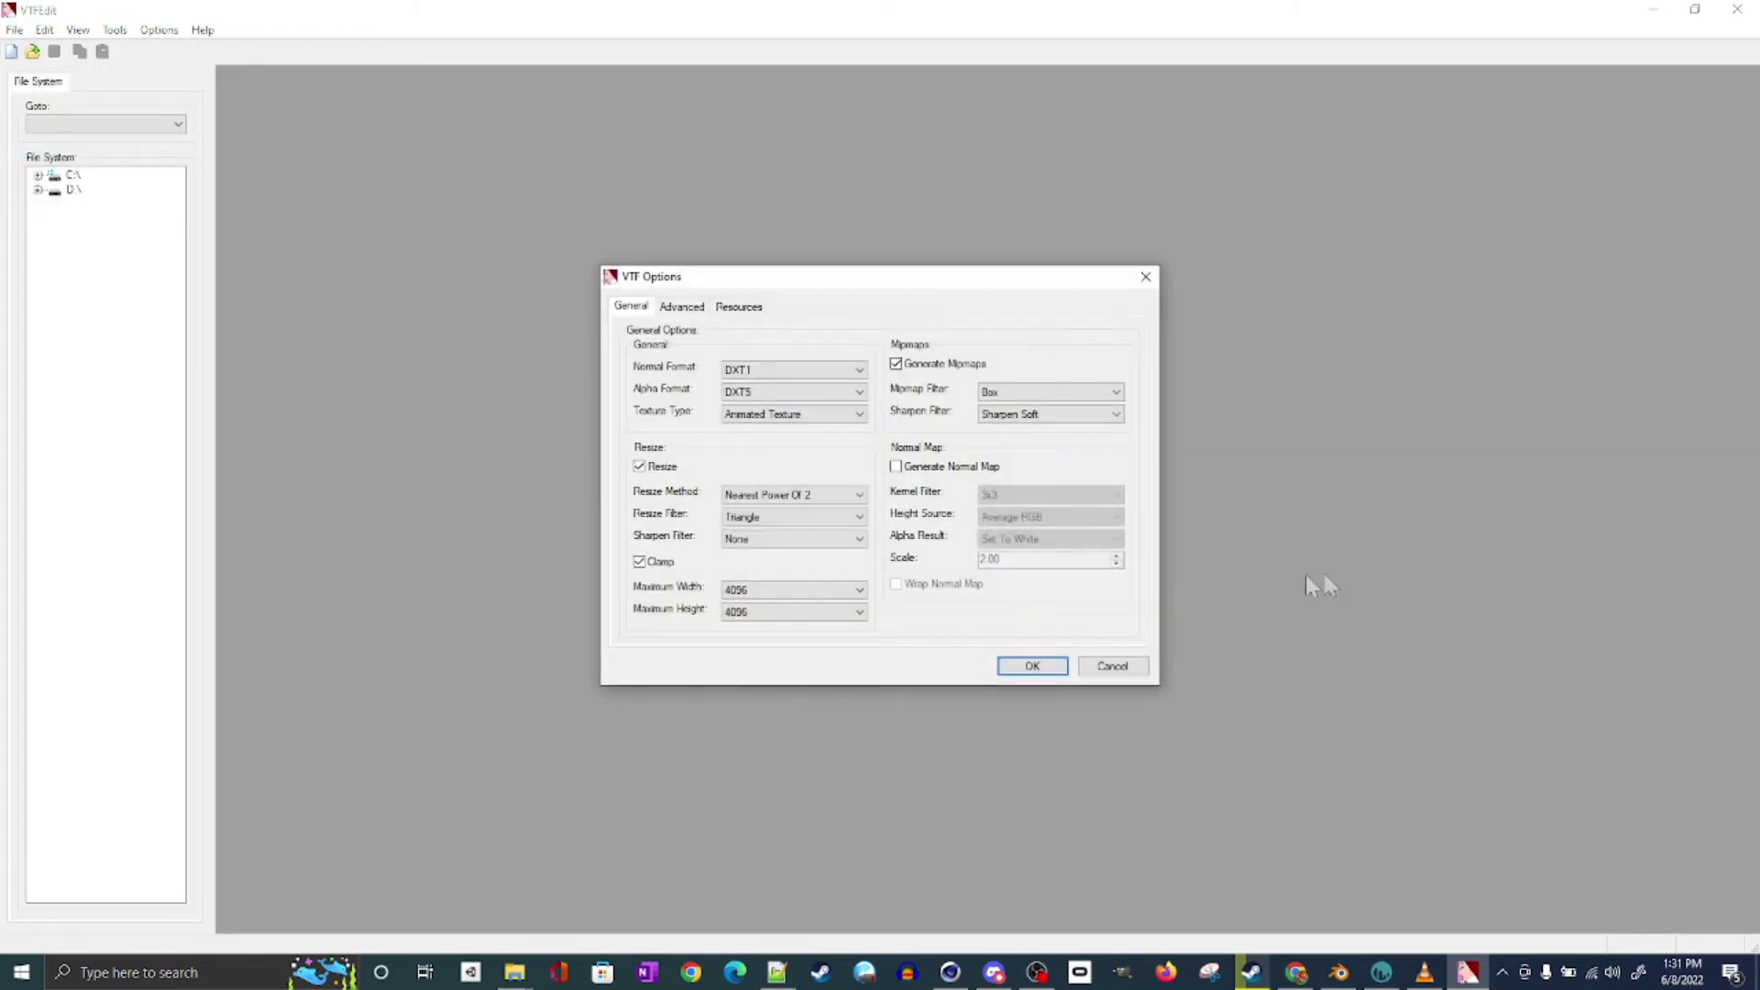
{"action": "left_click", "coordinate": [1031, 665]}
{"action": "left_click", "coordinate": [14, 29]}
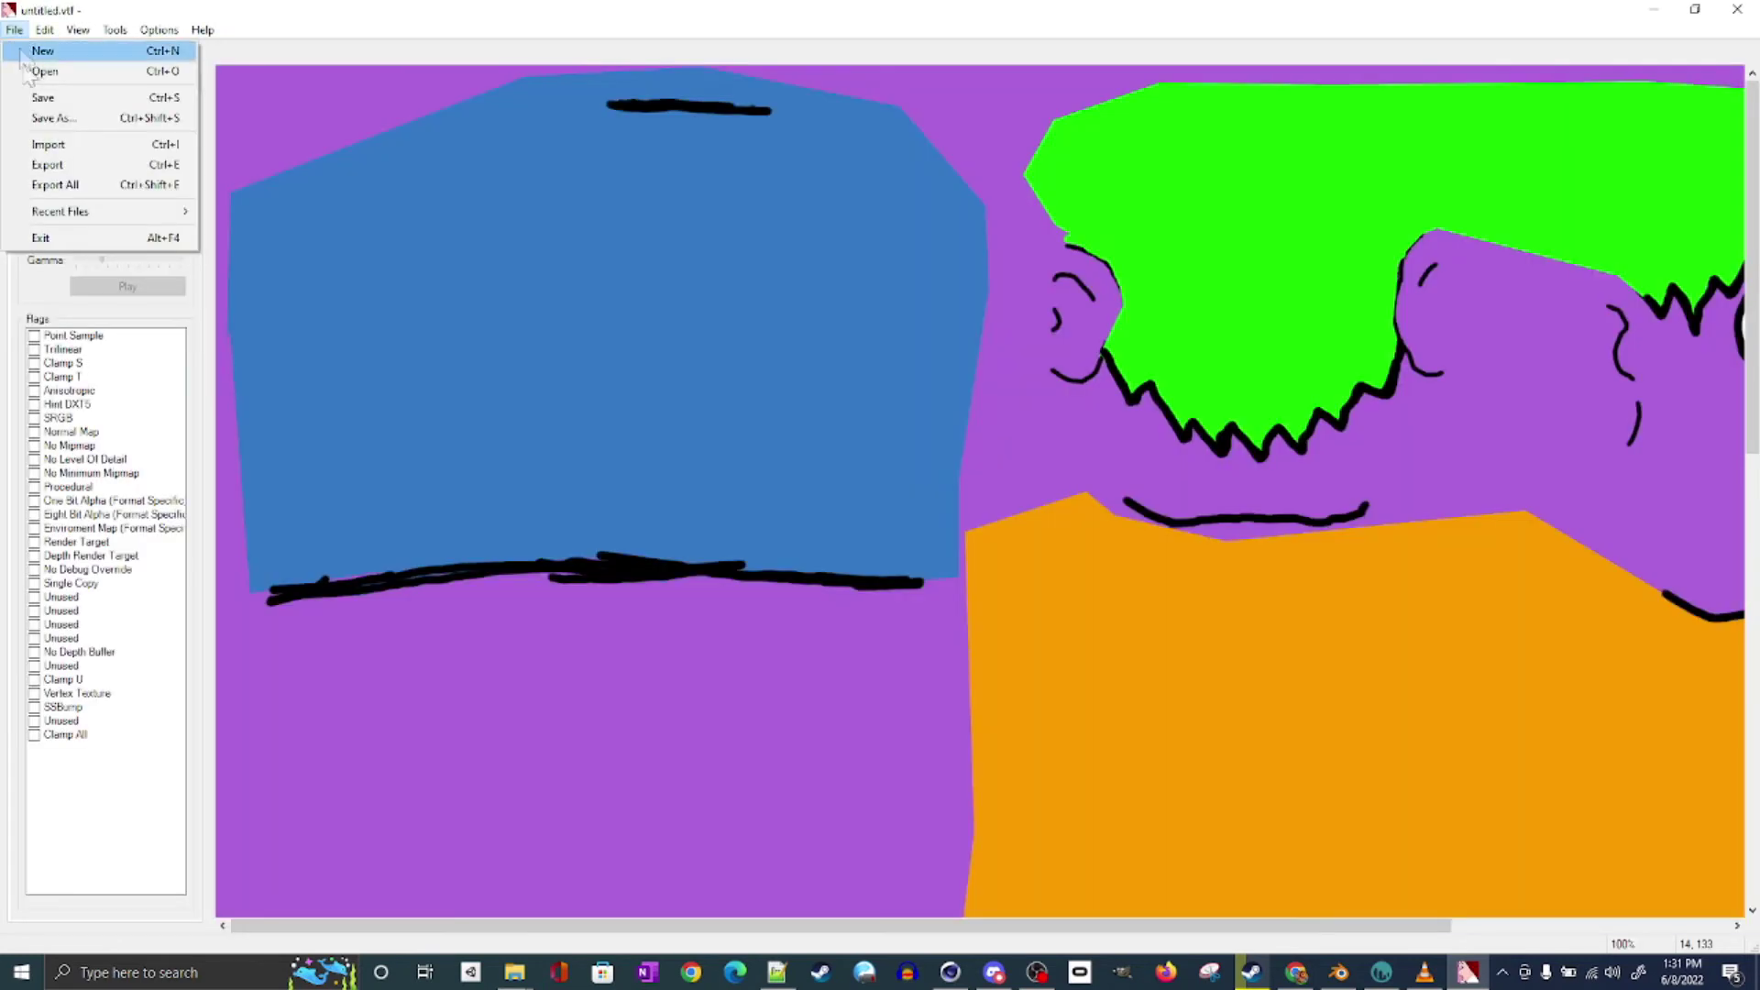
Browse the VTF save dialog to materials\models\myName\tutorialMan
{"action": "left_click", "coordinate": [52, 116]}
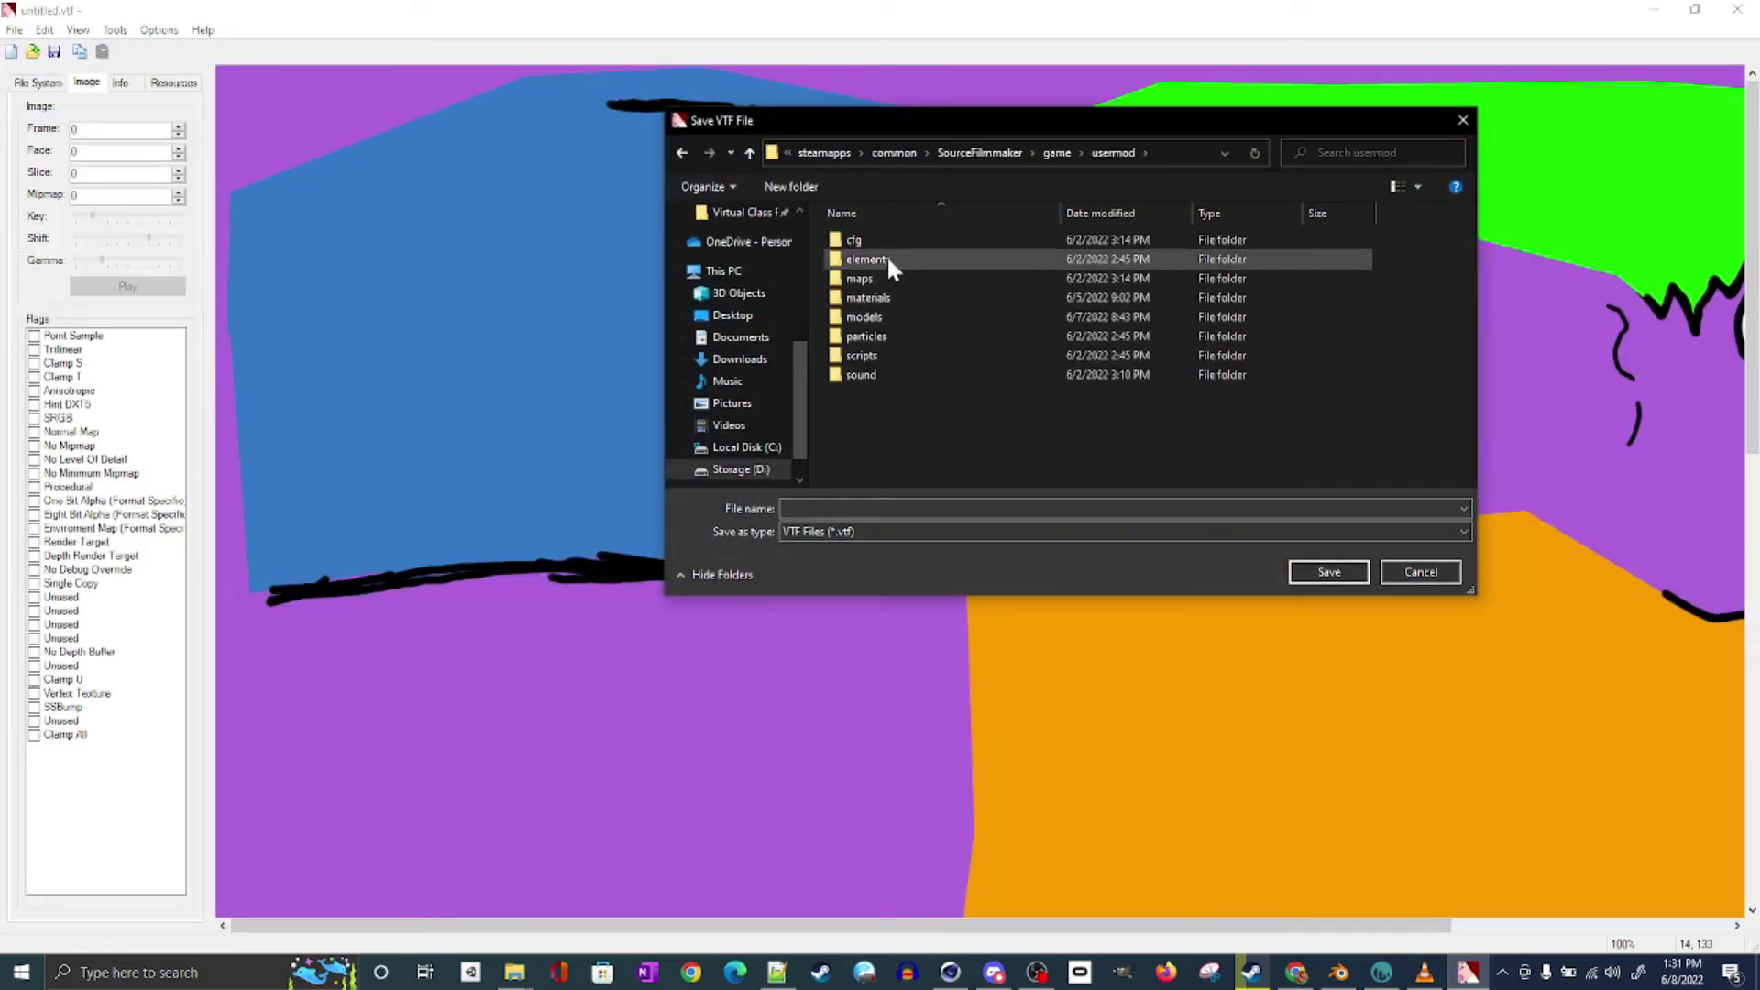
{"action": "double_click", "coordinate": [890, 297]}
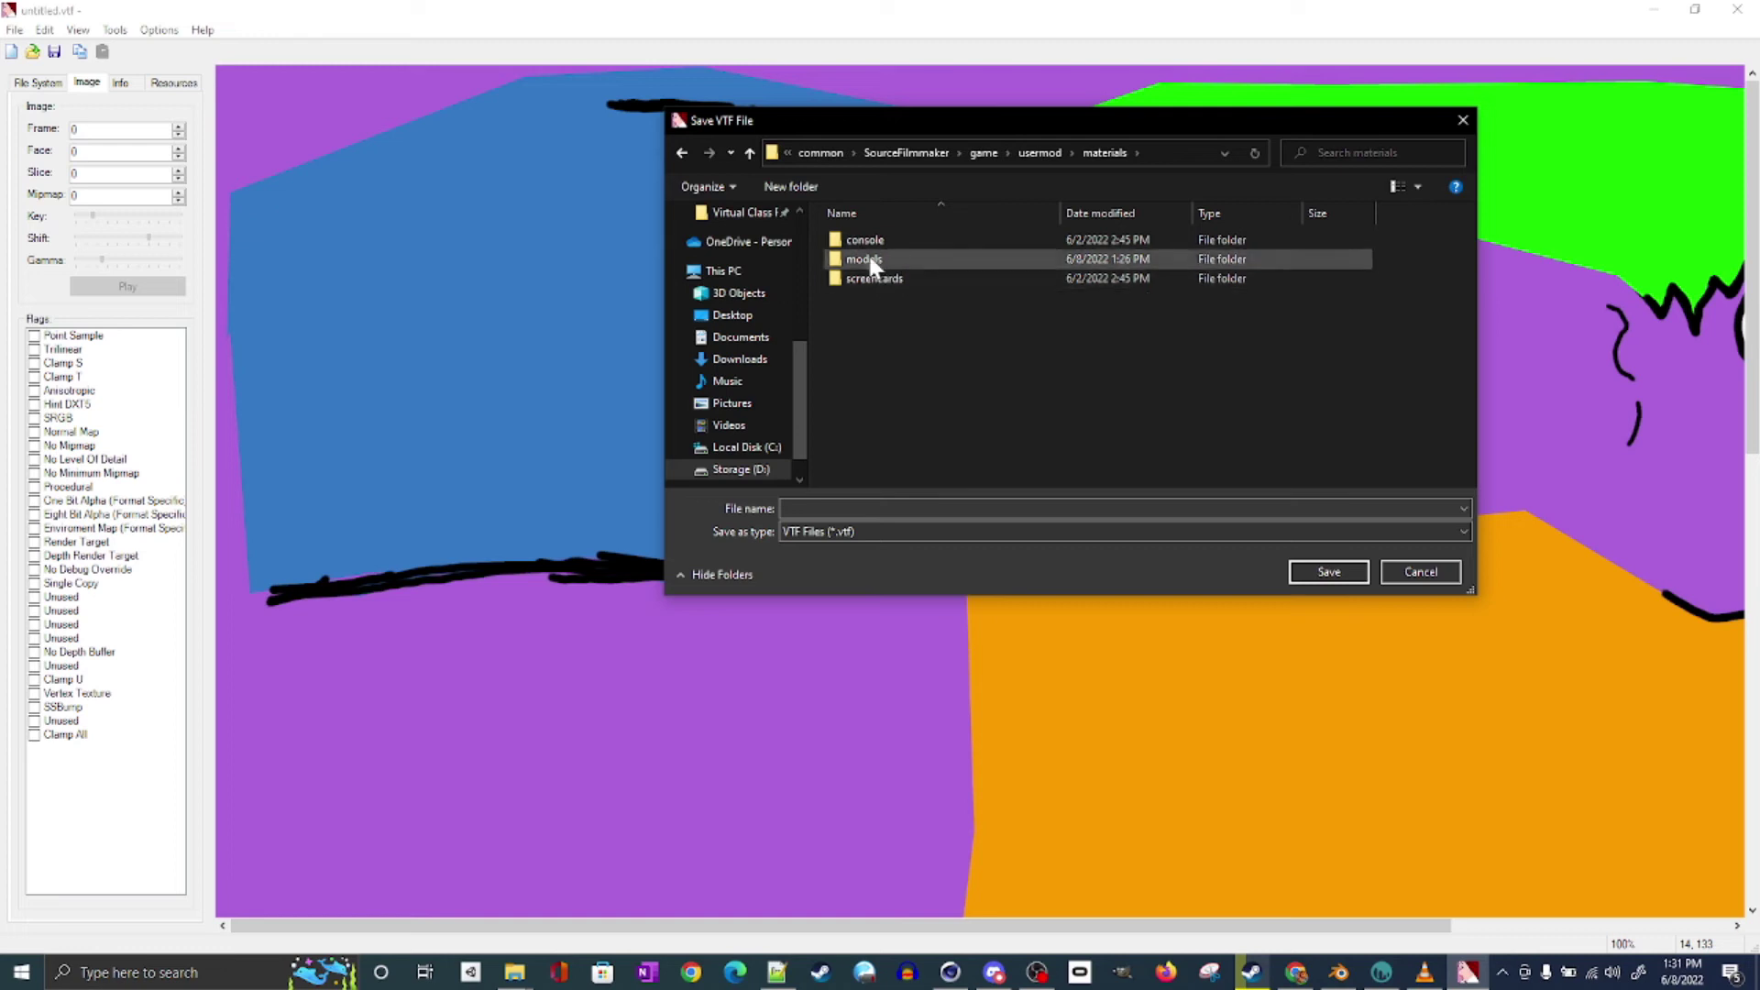
{"action": "double_click", "coordinate": [871, 262]}
{"action": "double_click", "coordinate": [870, 240]}
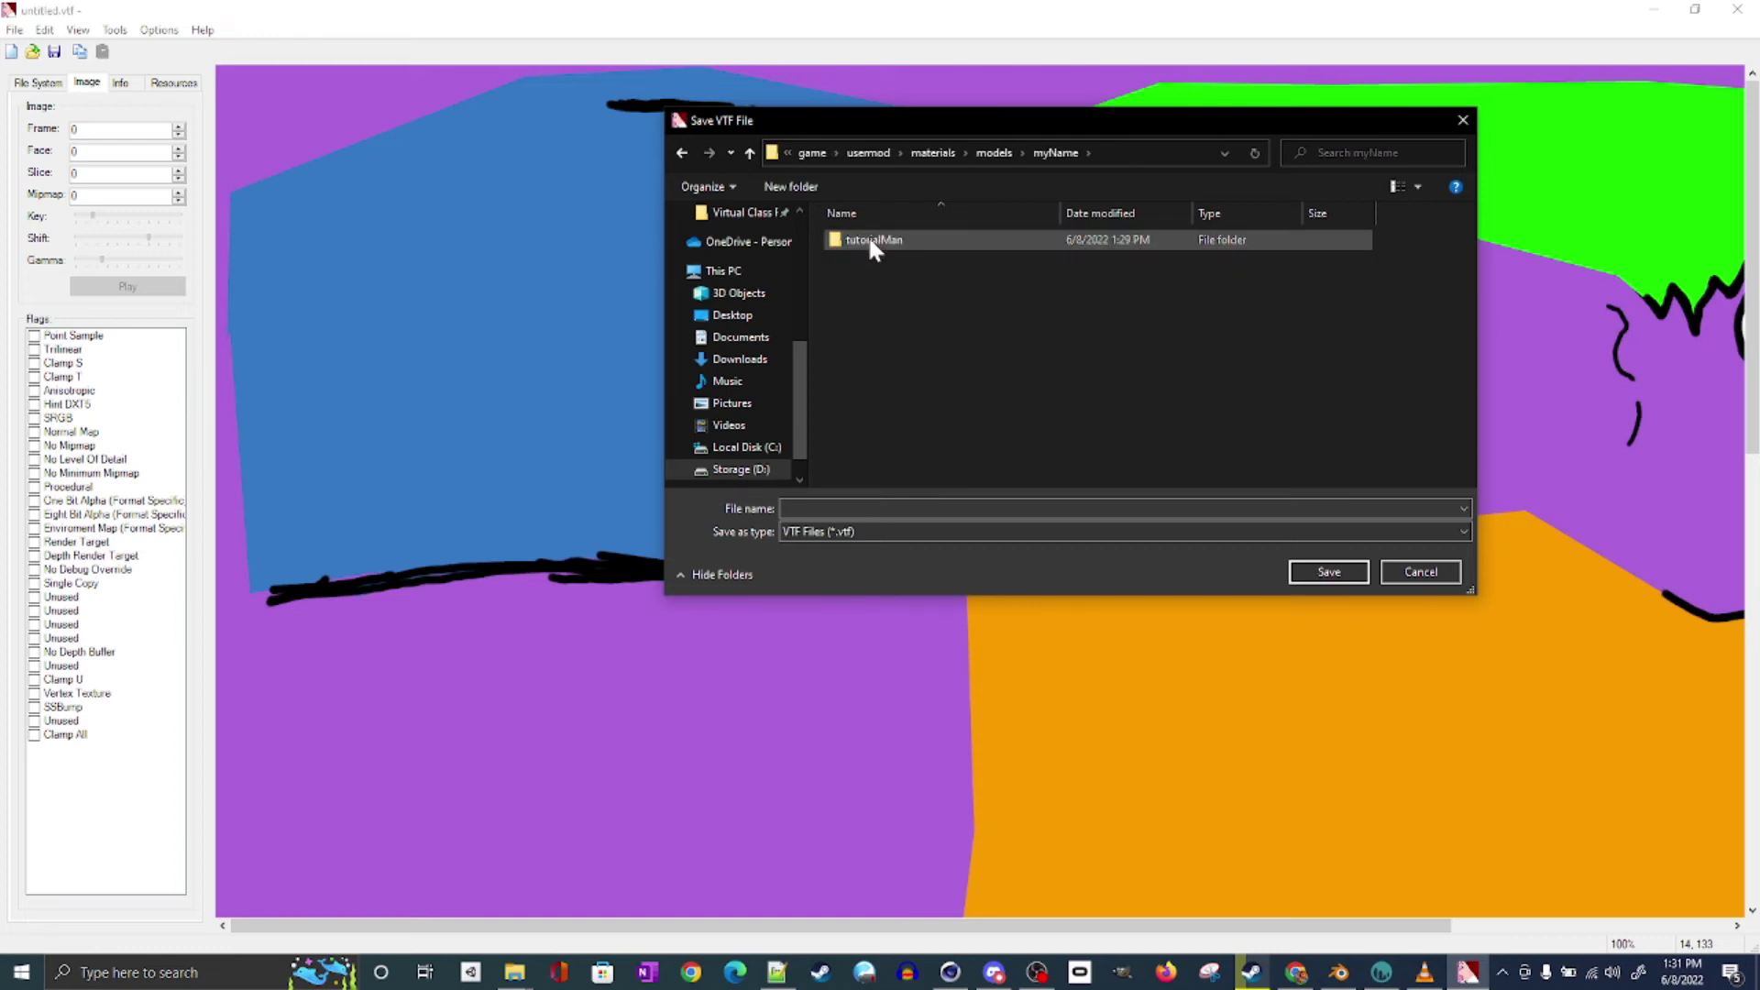
{"action": "double_click", "coordinate": [867, 239]}
{"action": "type", "text": "tutorialMan_body"}
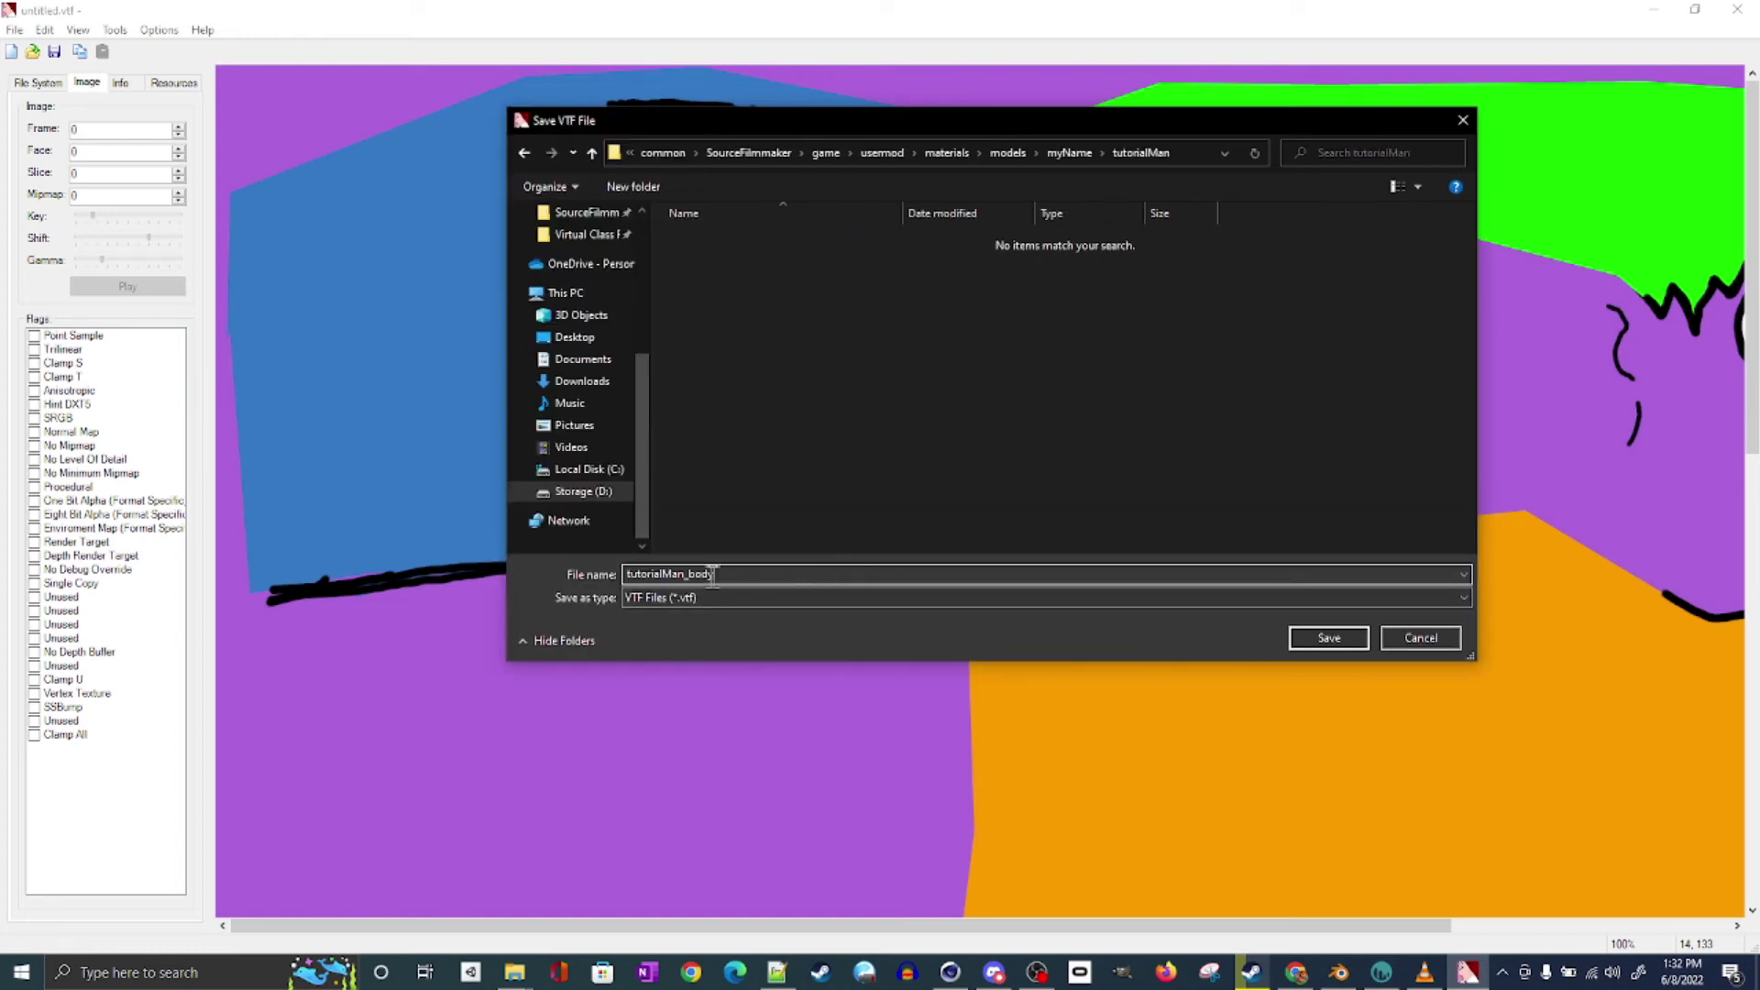
Check the tutorialMan_body base texture name in the VMT and save the VTF as tutorialMan_body
{"action": "left_click", "coordinate": [782, 973]}
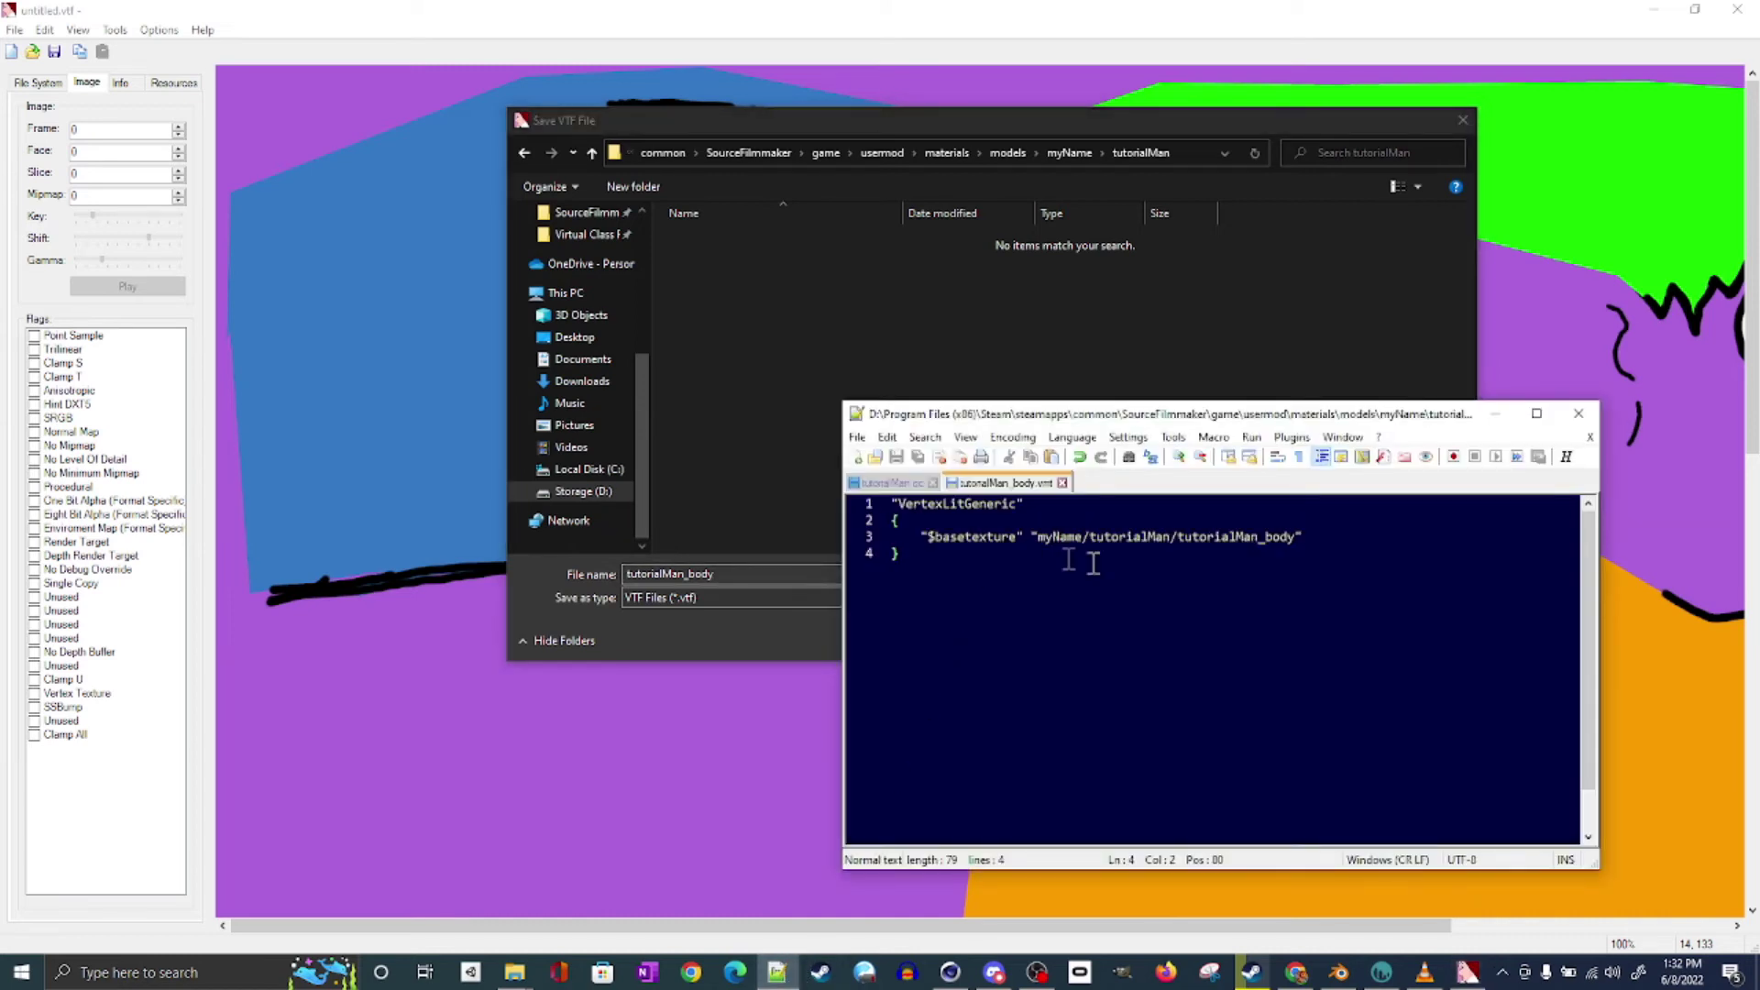
{"action": "left_click", "coordinate": [1328, 536]}
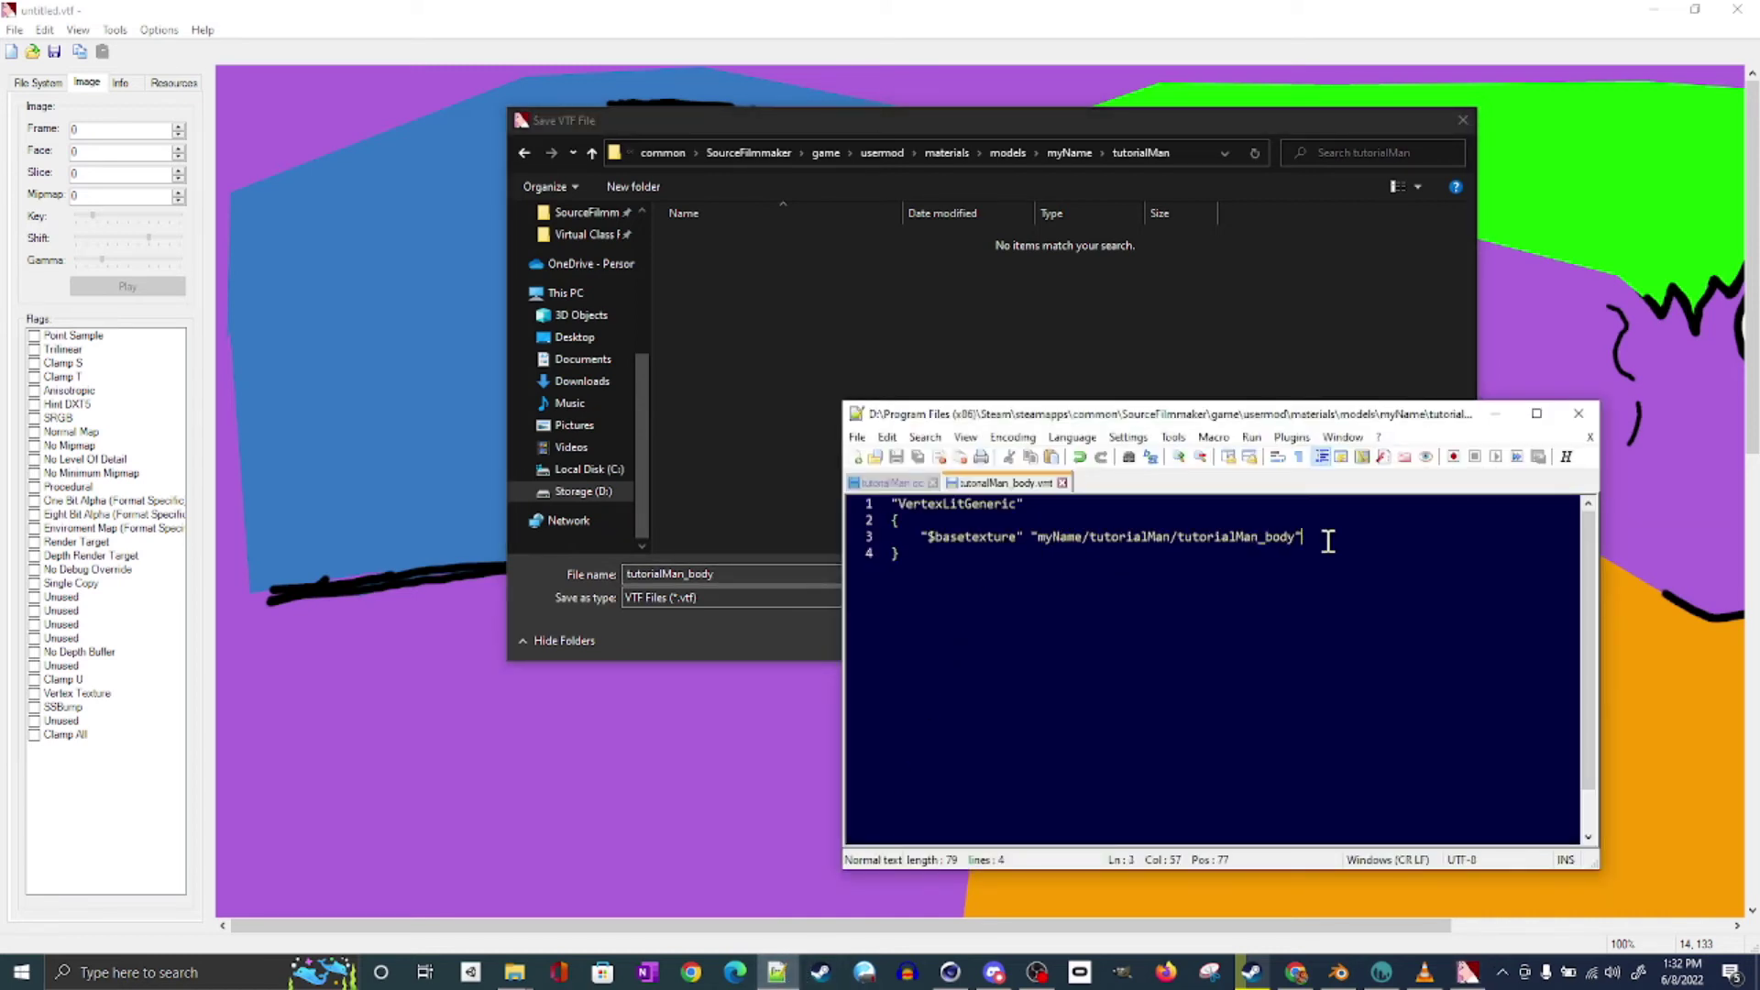
{"action": "left_click", "coordinate": [737, 639]}
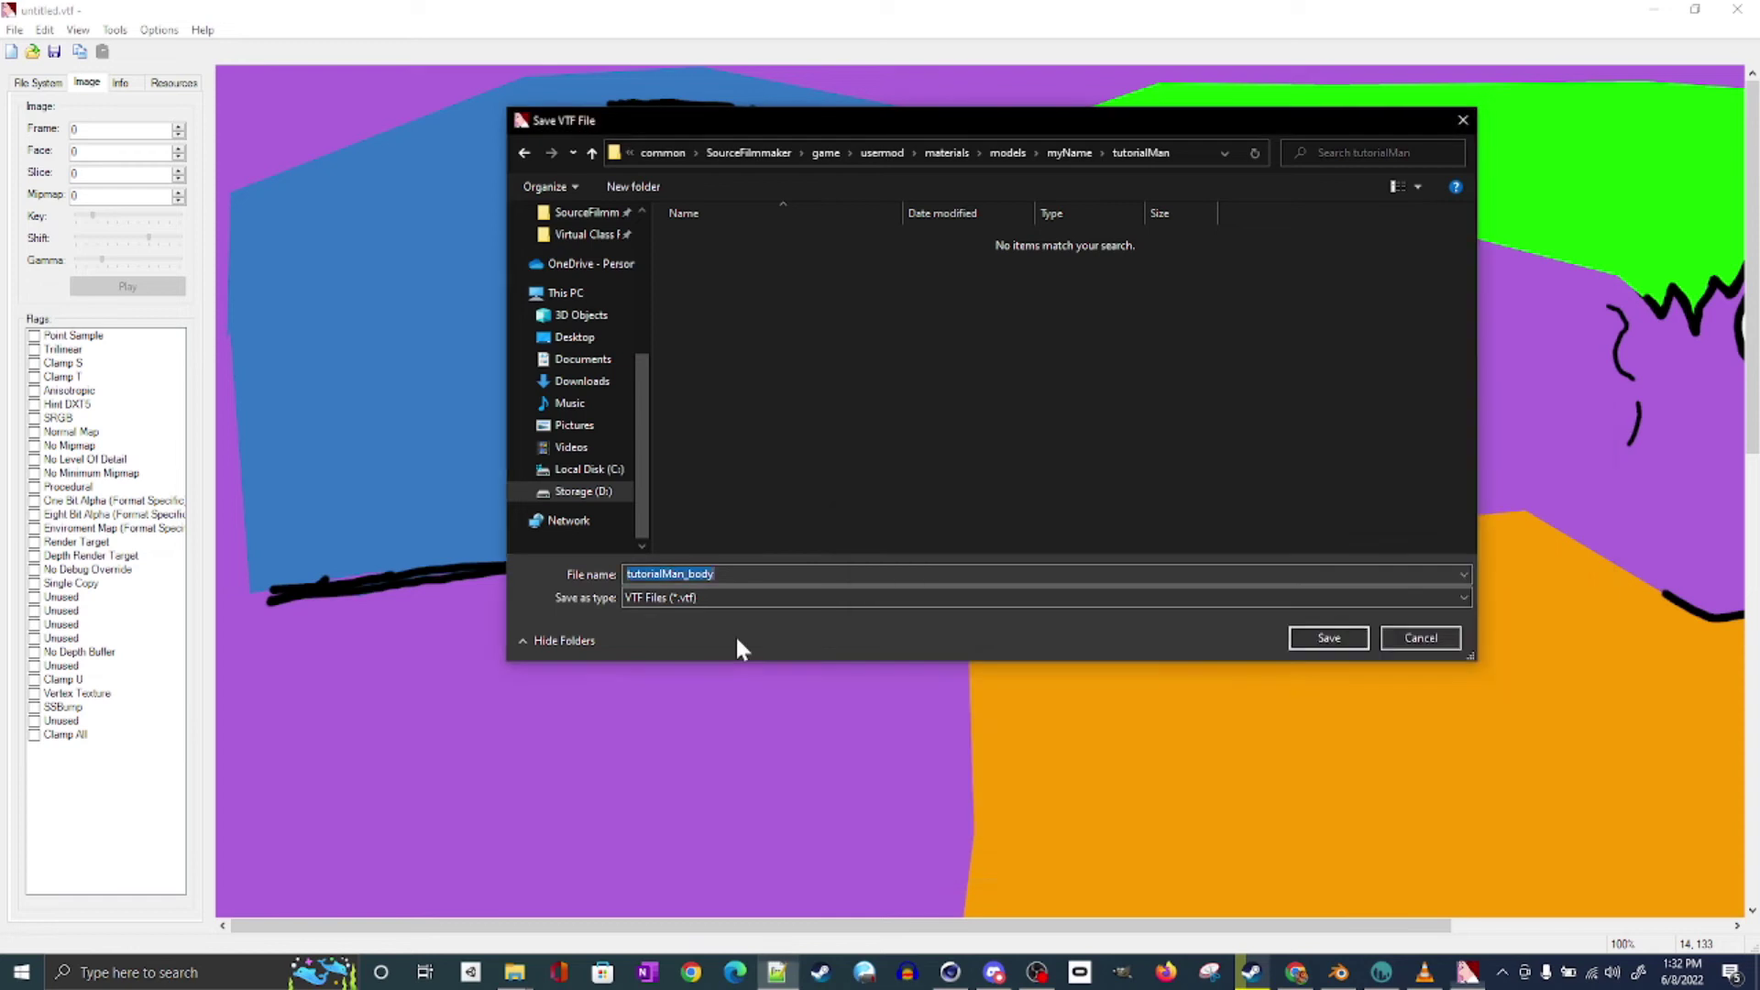
{"action": "left_click", "coordinate": [1328, 638]}
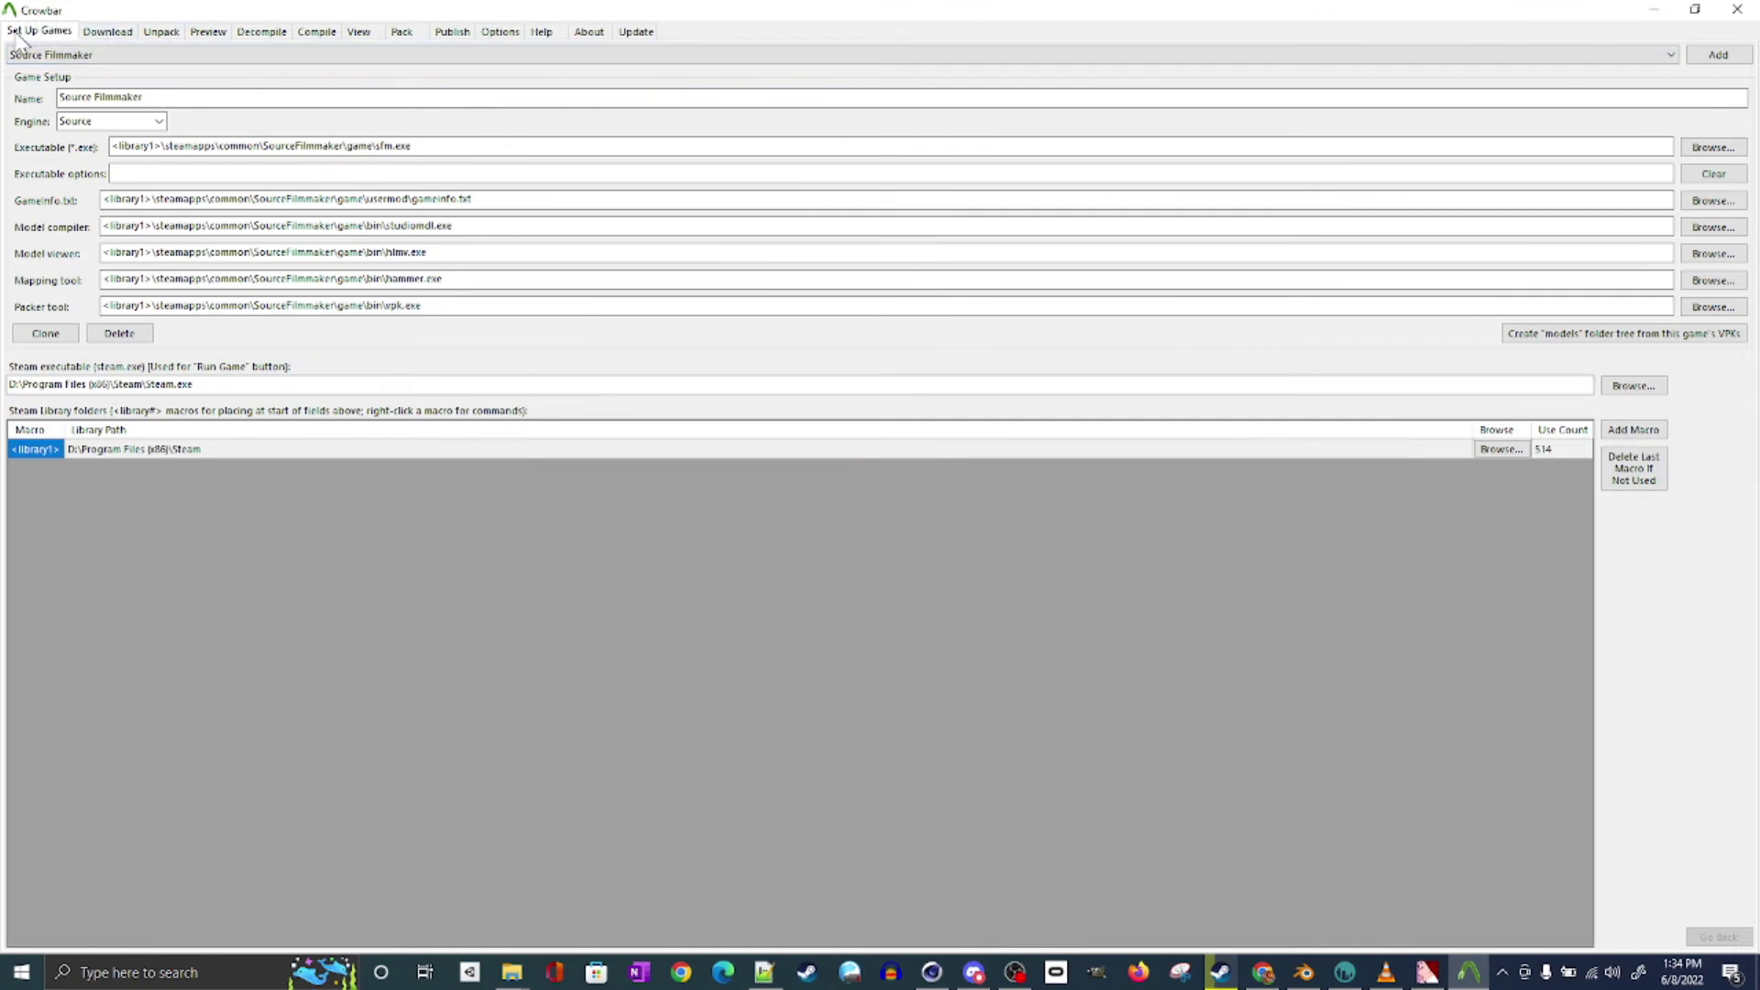
{"action": "left_click", "coordinate": [69, 55]}
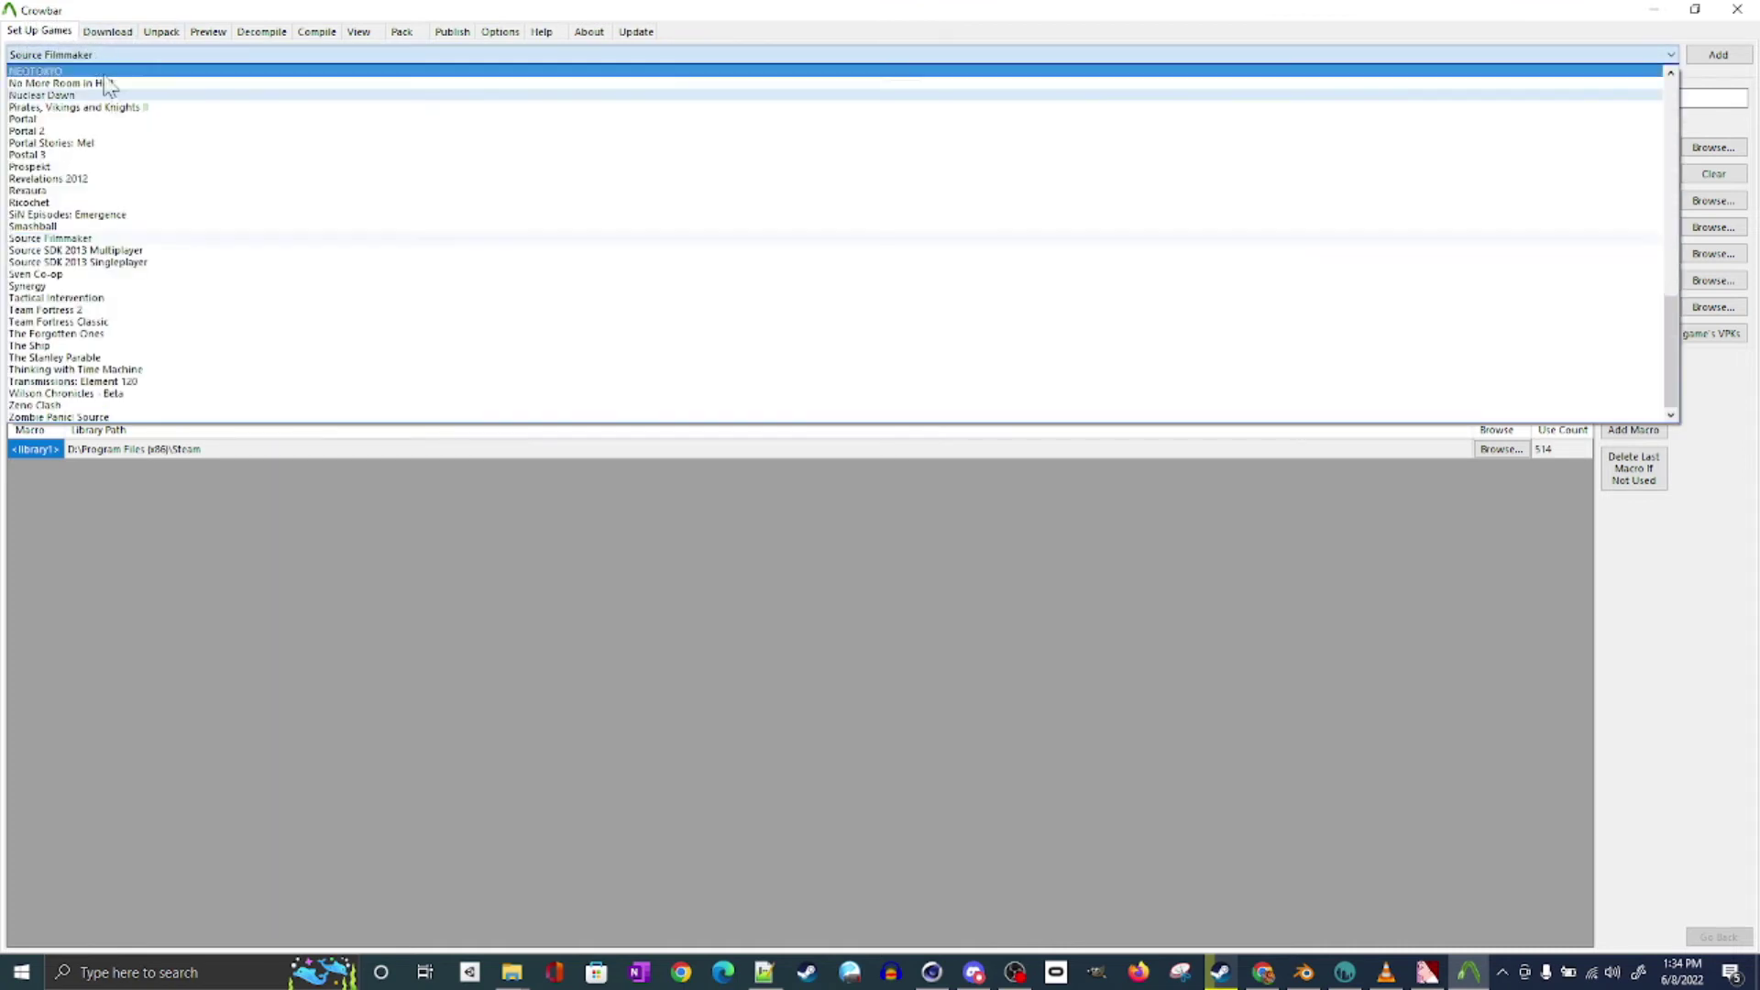
{"action": "left_click", "coordinate": [55, 242]}
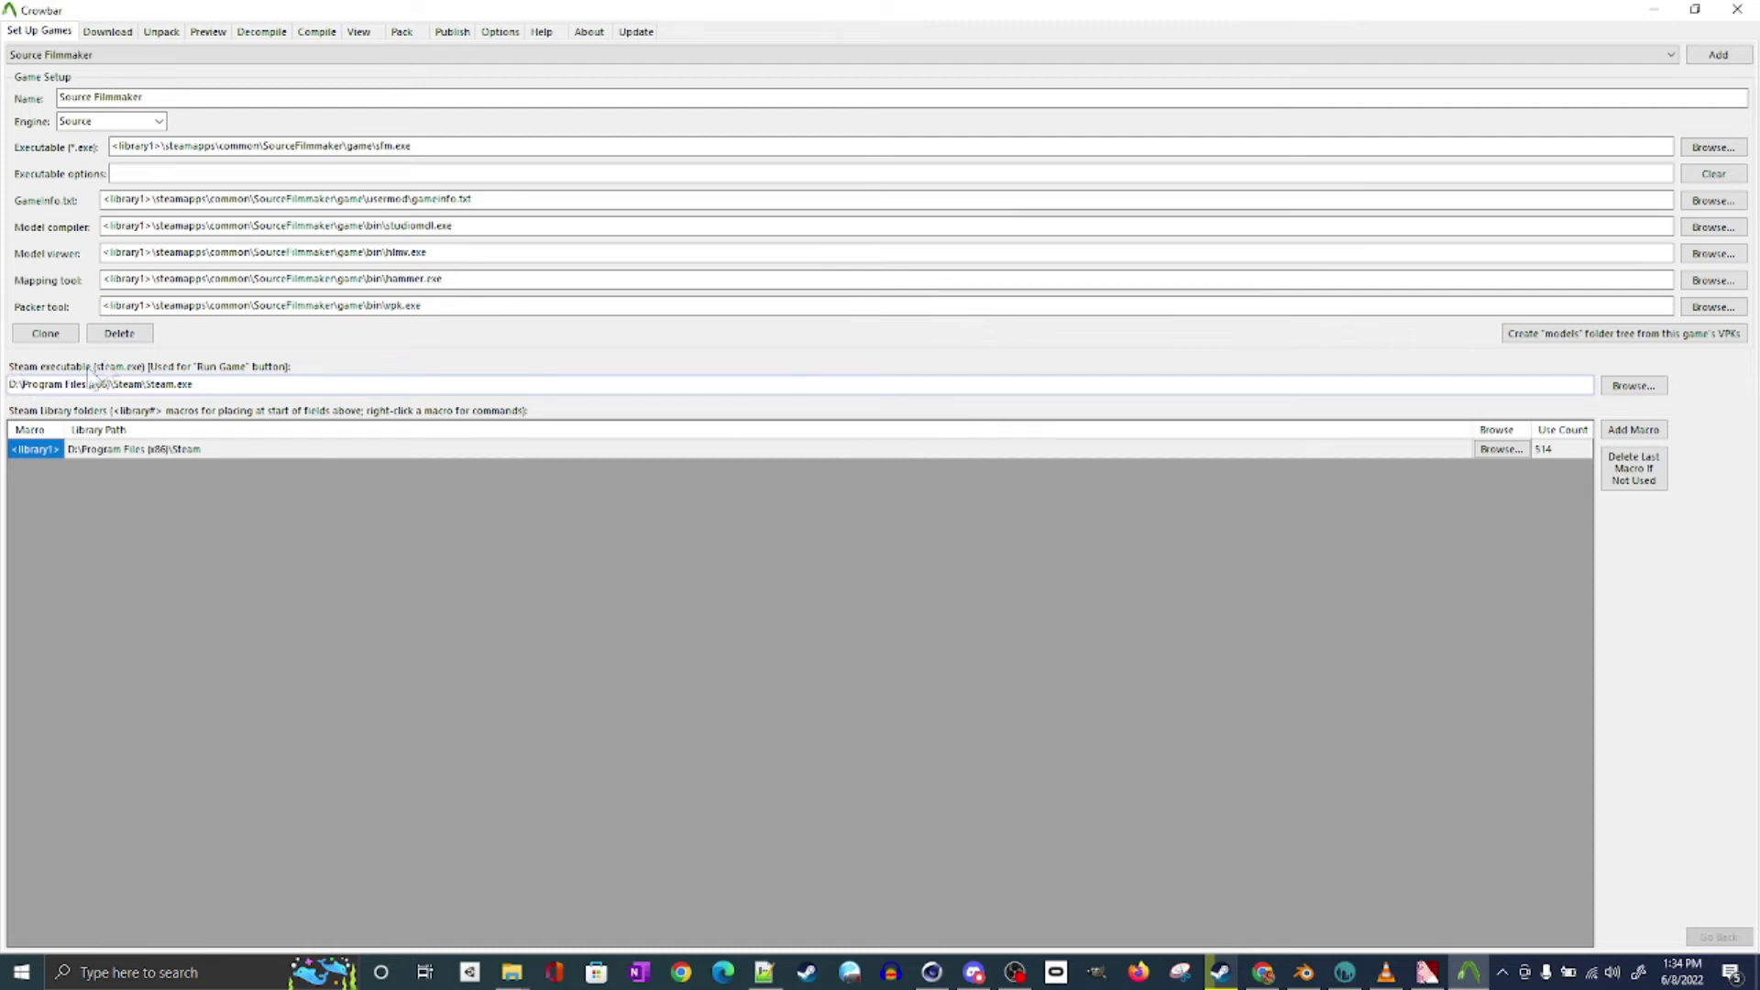
{"action": "left_click", "coordinate": [317, 34]}
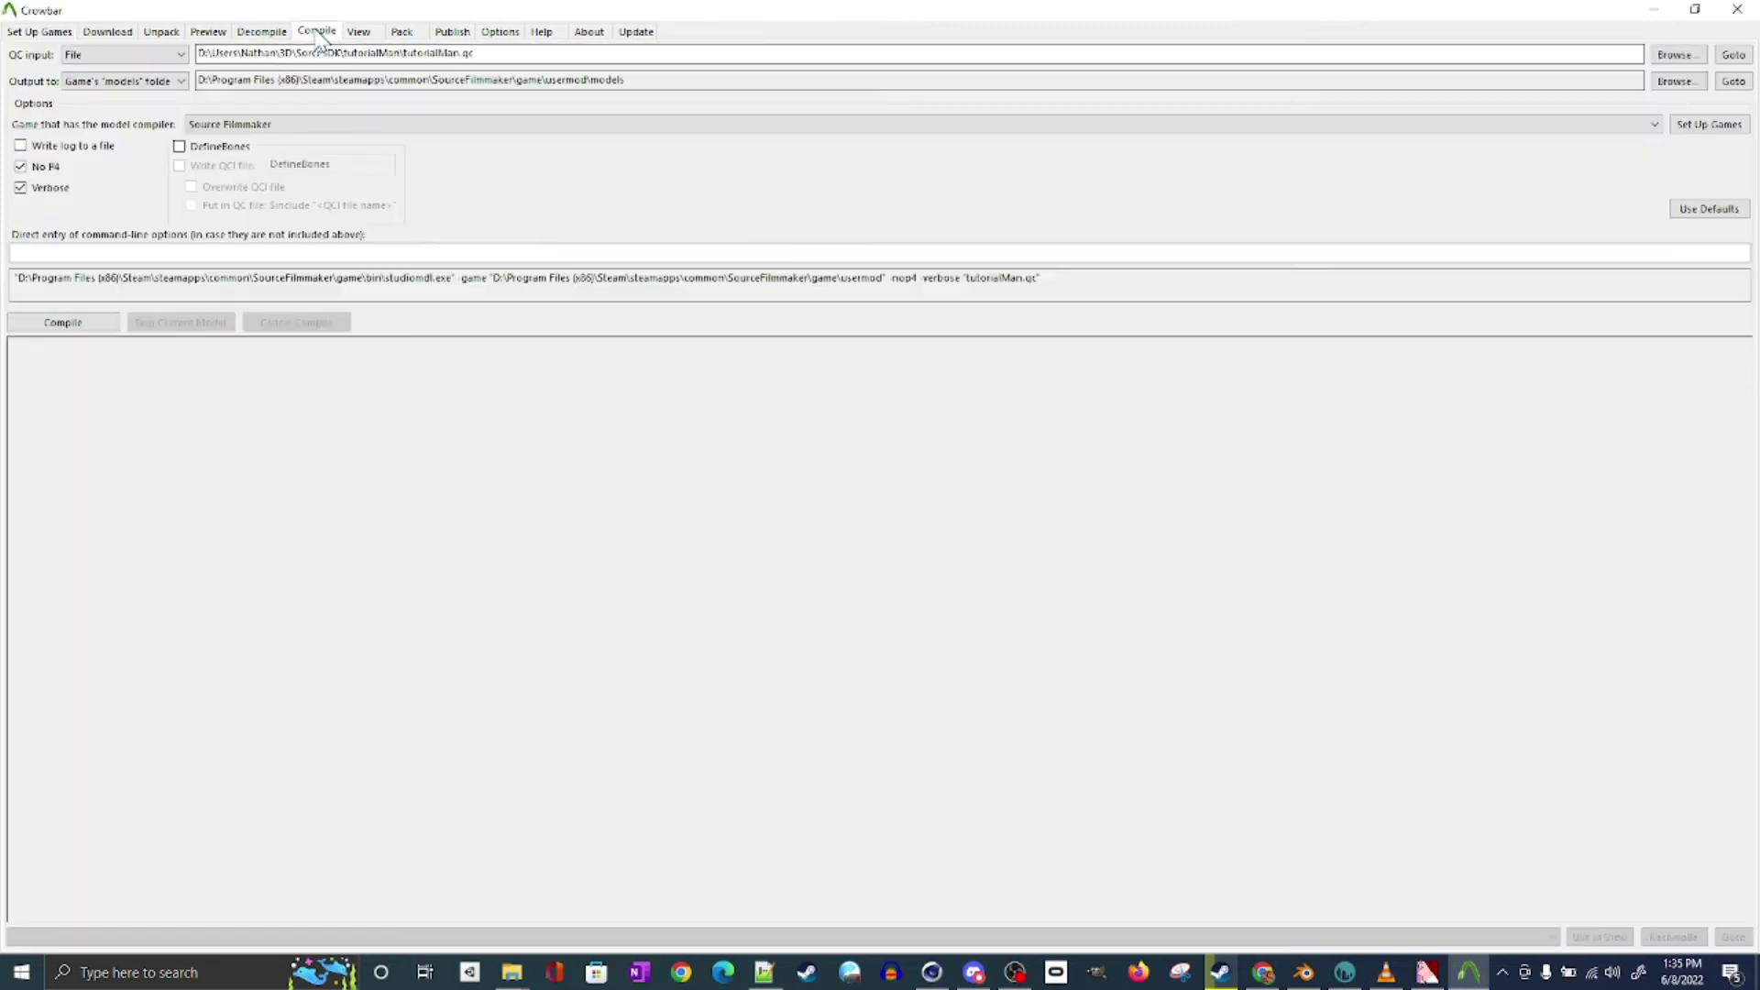
Select tutorialMan.qc as the file to compile
{"action": "left_click", "coordinate": [1670, 53]}
{"action": "left_click", "coordinate": [310, 200]}
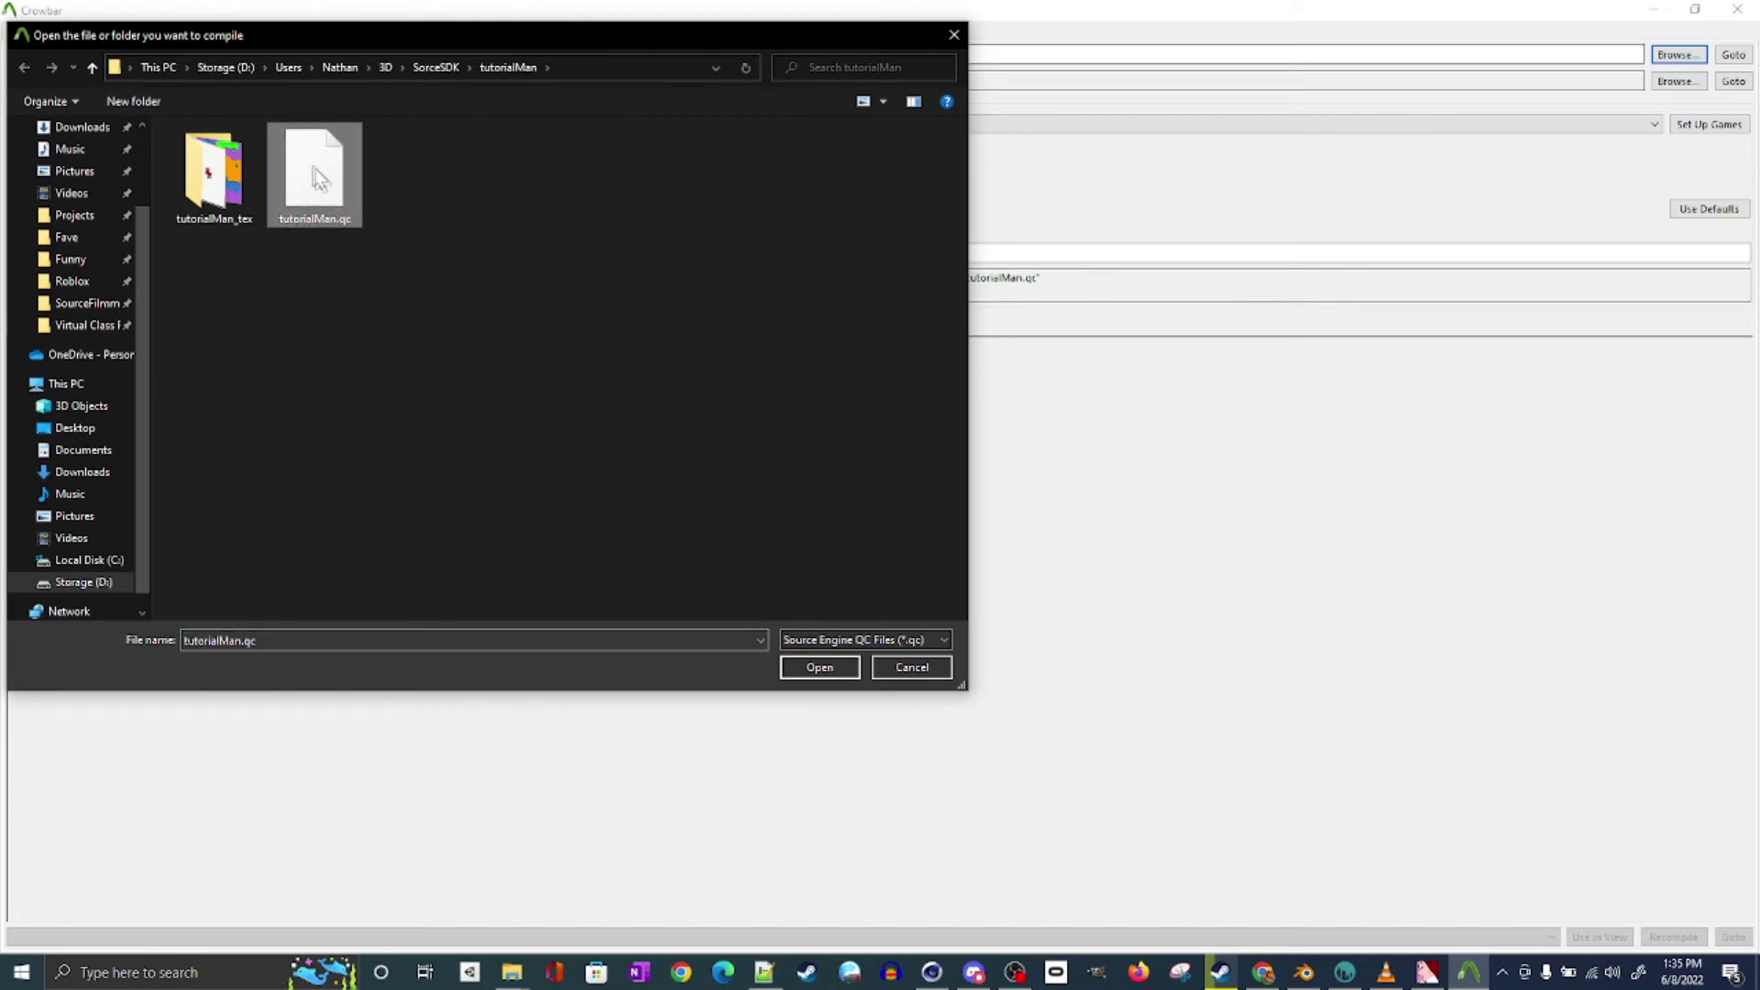
{"action": "left_click", "coordinate": [818, 669]}
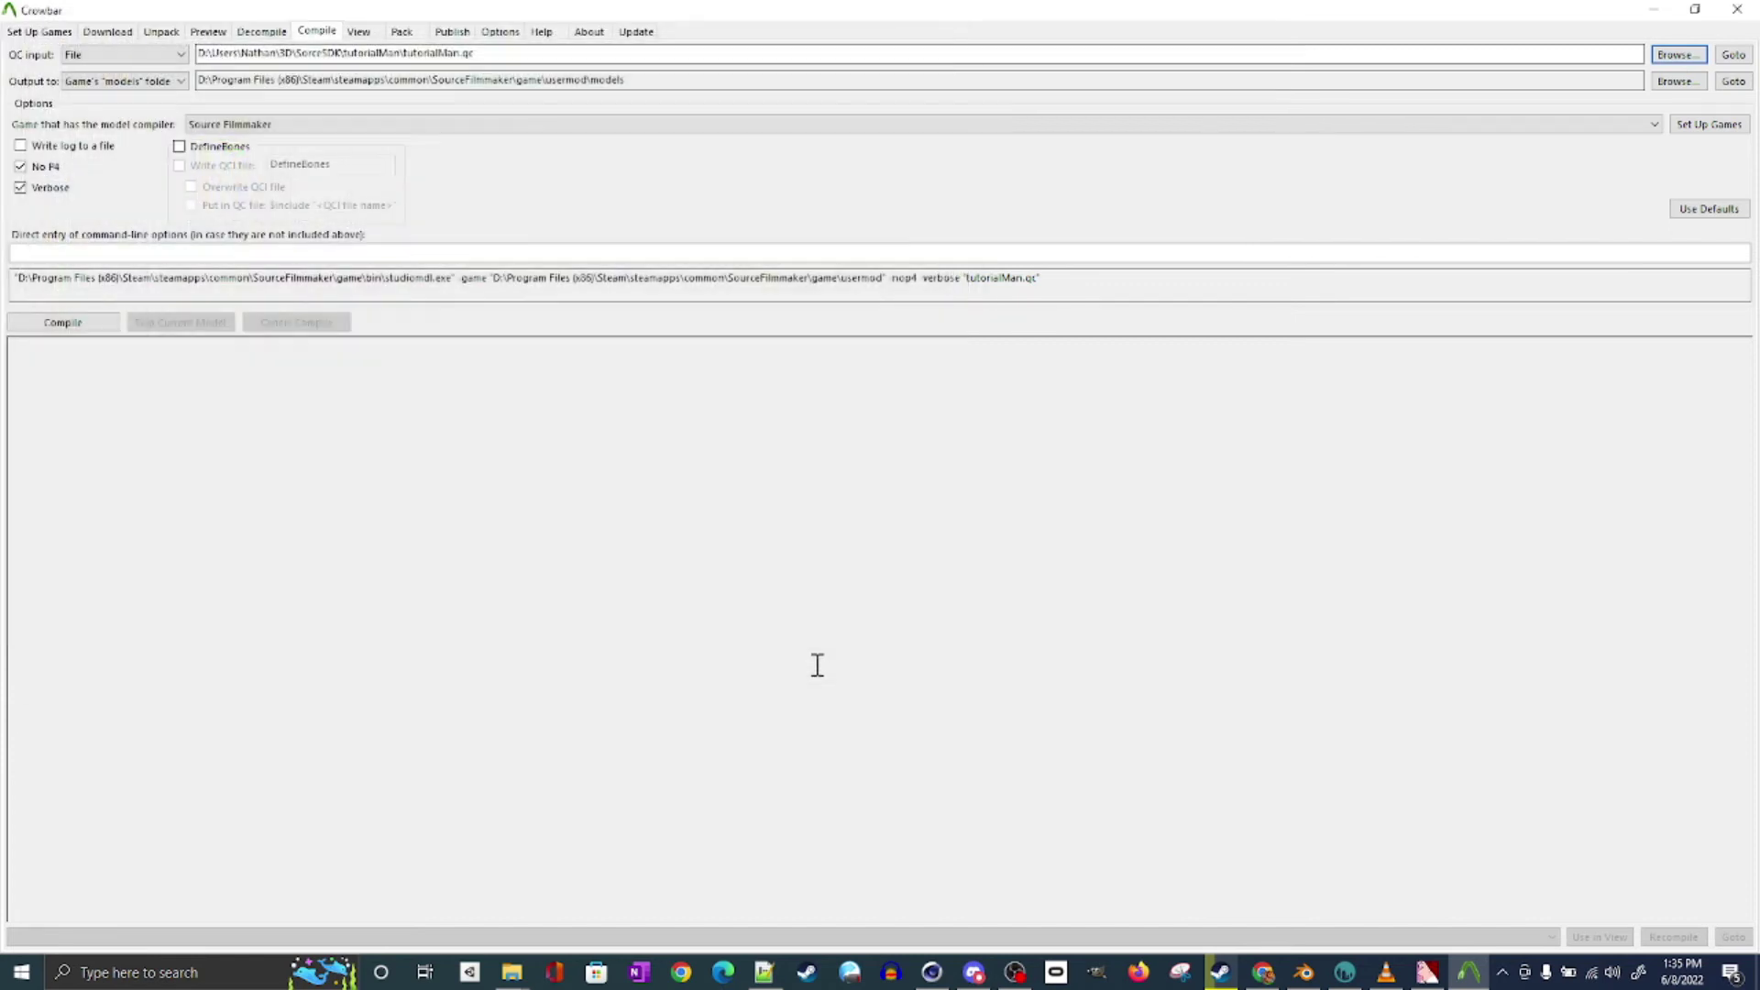
Compile with Source Filmmaker as the target game and the game's models folder as output
{"action": "left_click", "coordinate": [300, 127]}
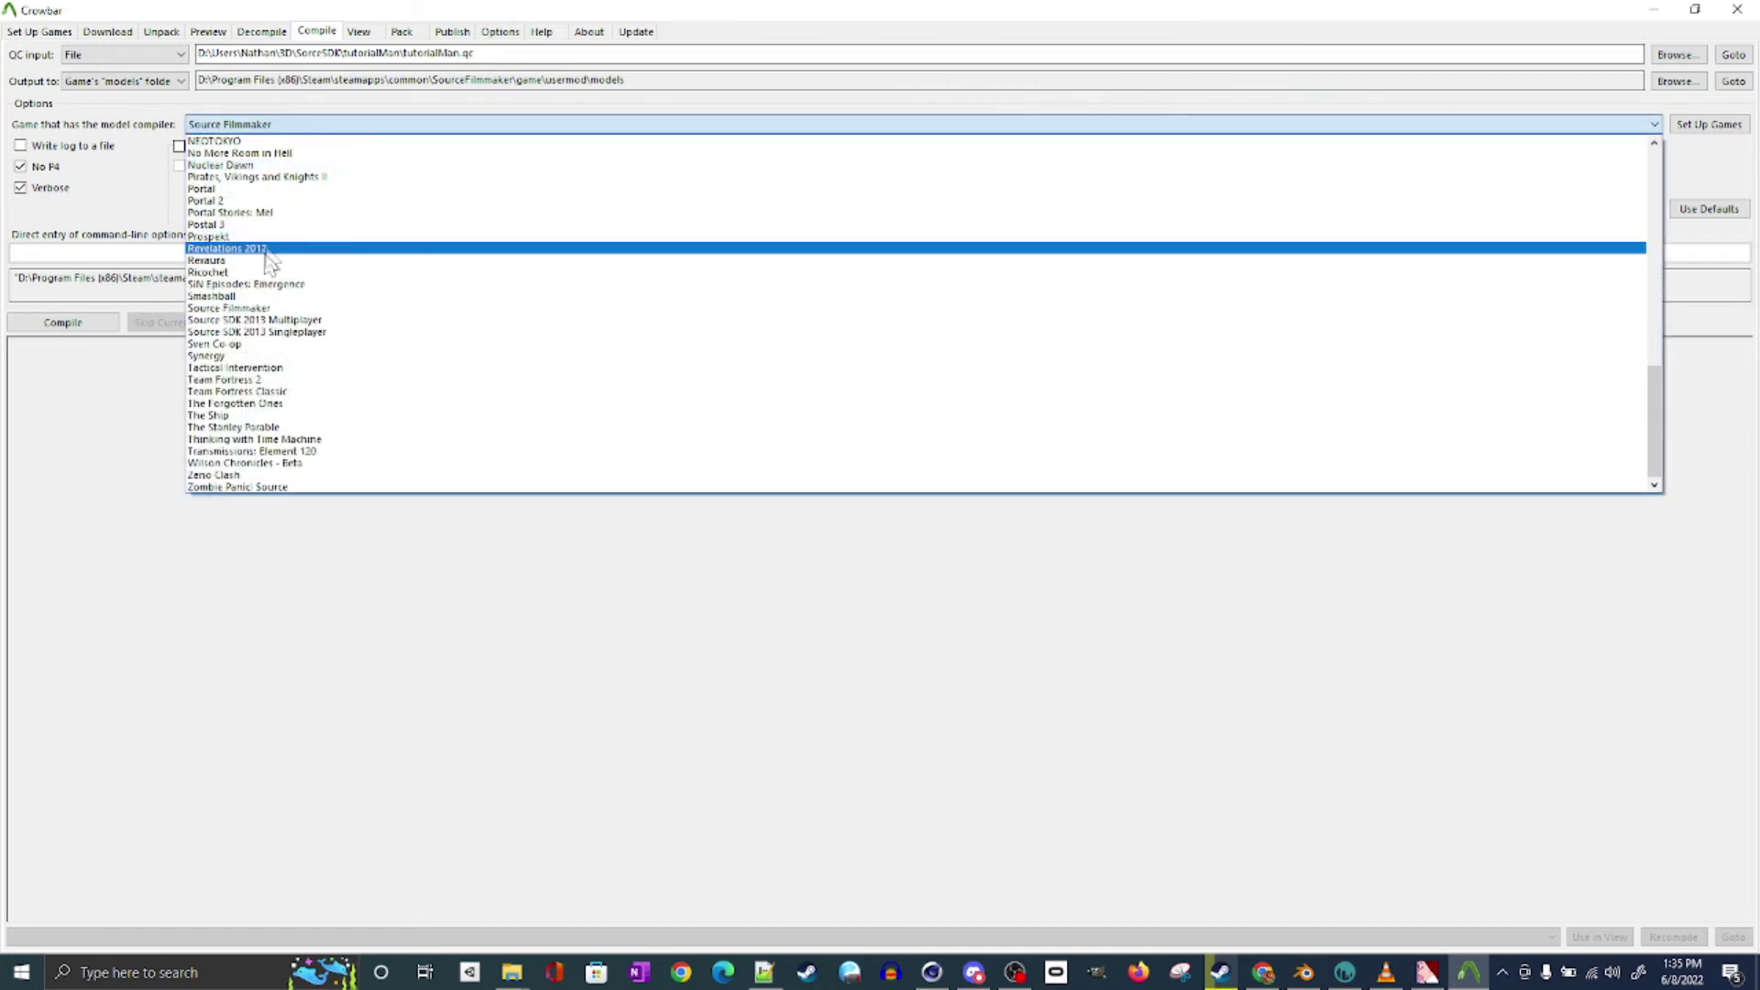
{"action": "left_click", "coordinate": [262, 308]}
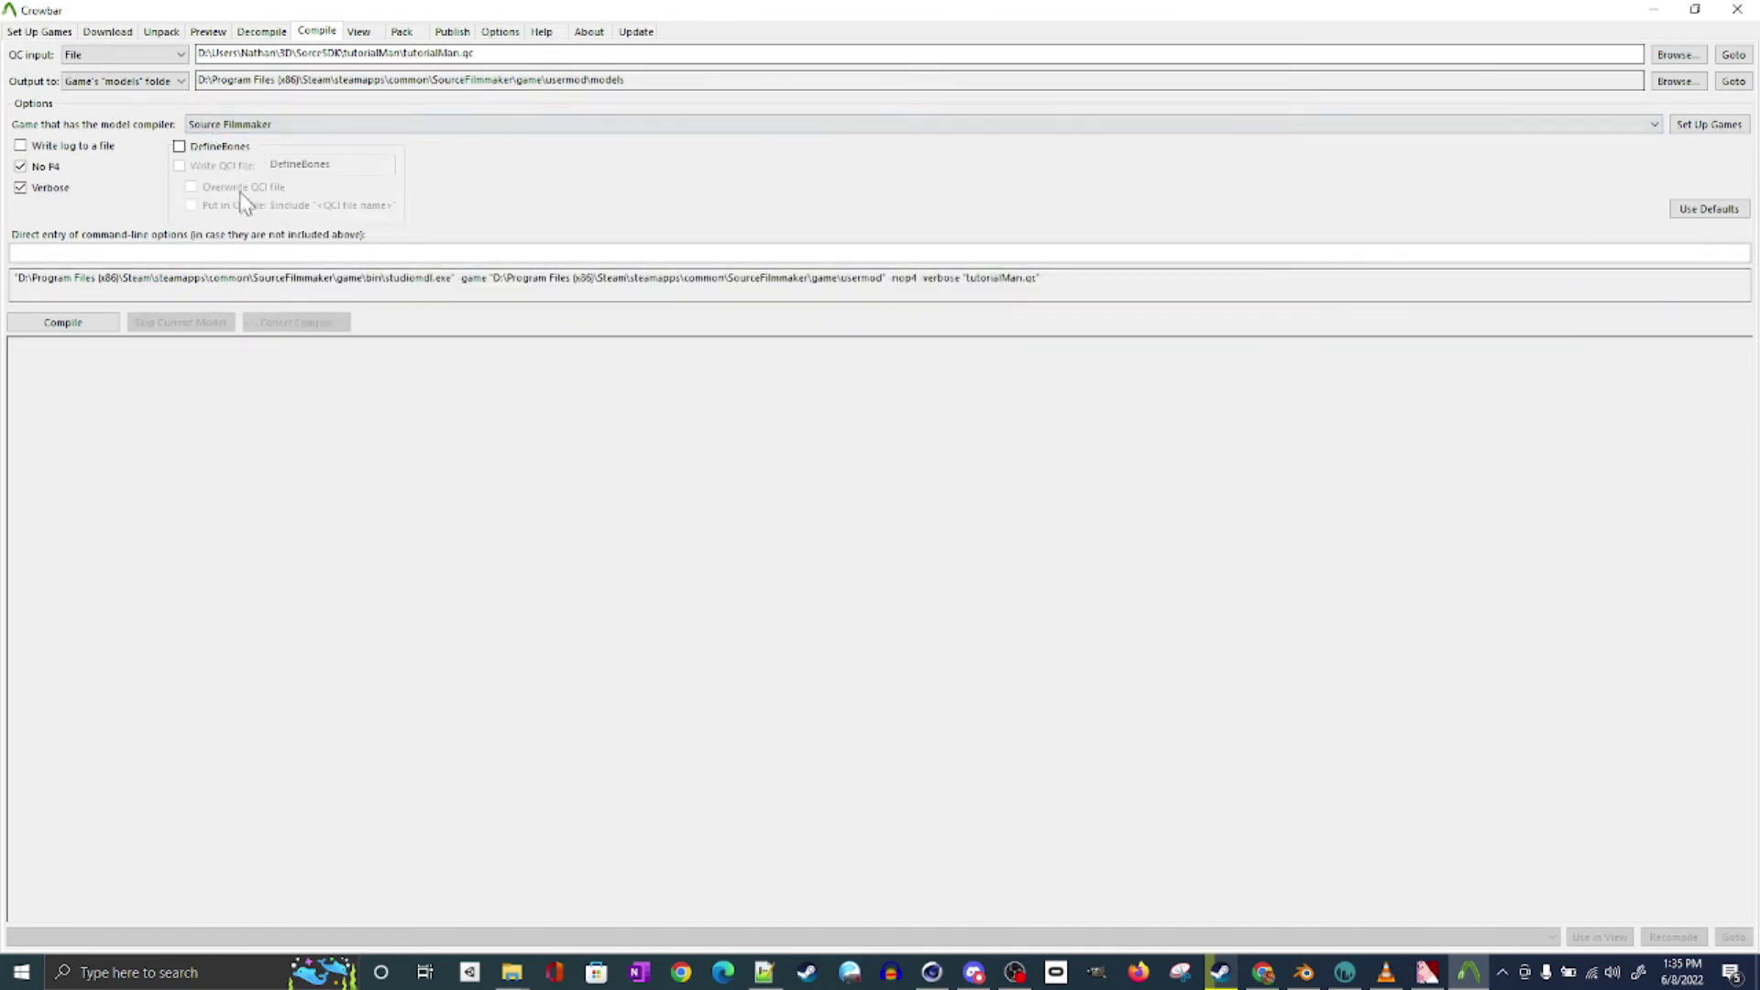
{"action": "left_click", "coordinate": [160, 86]}
{"action": "left_click", "coordinate": [168, 82]}
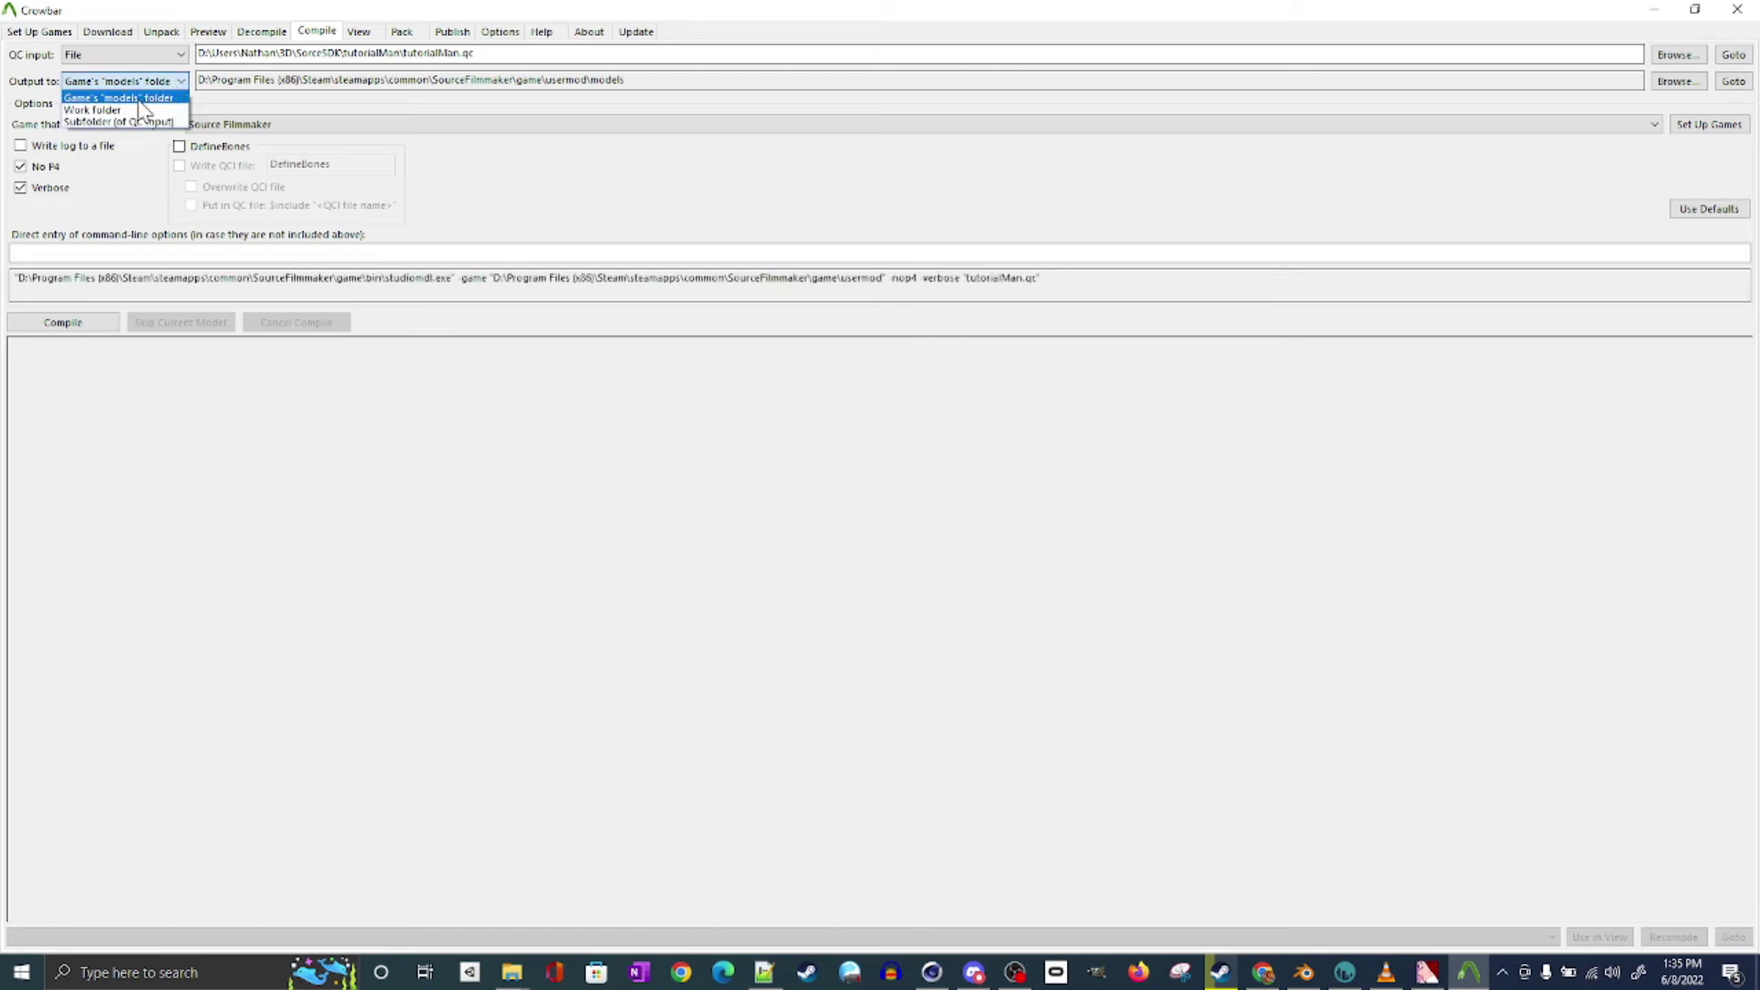
{"action": "left_click", "coordinate": [138, 99]}
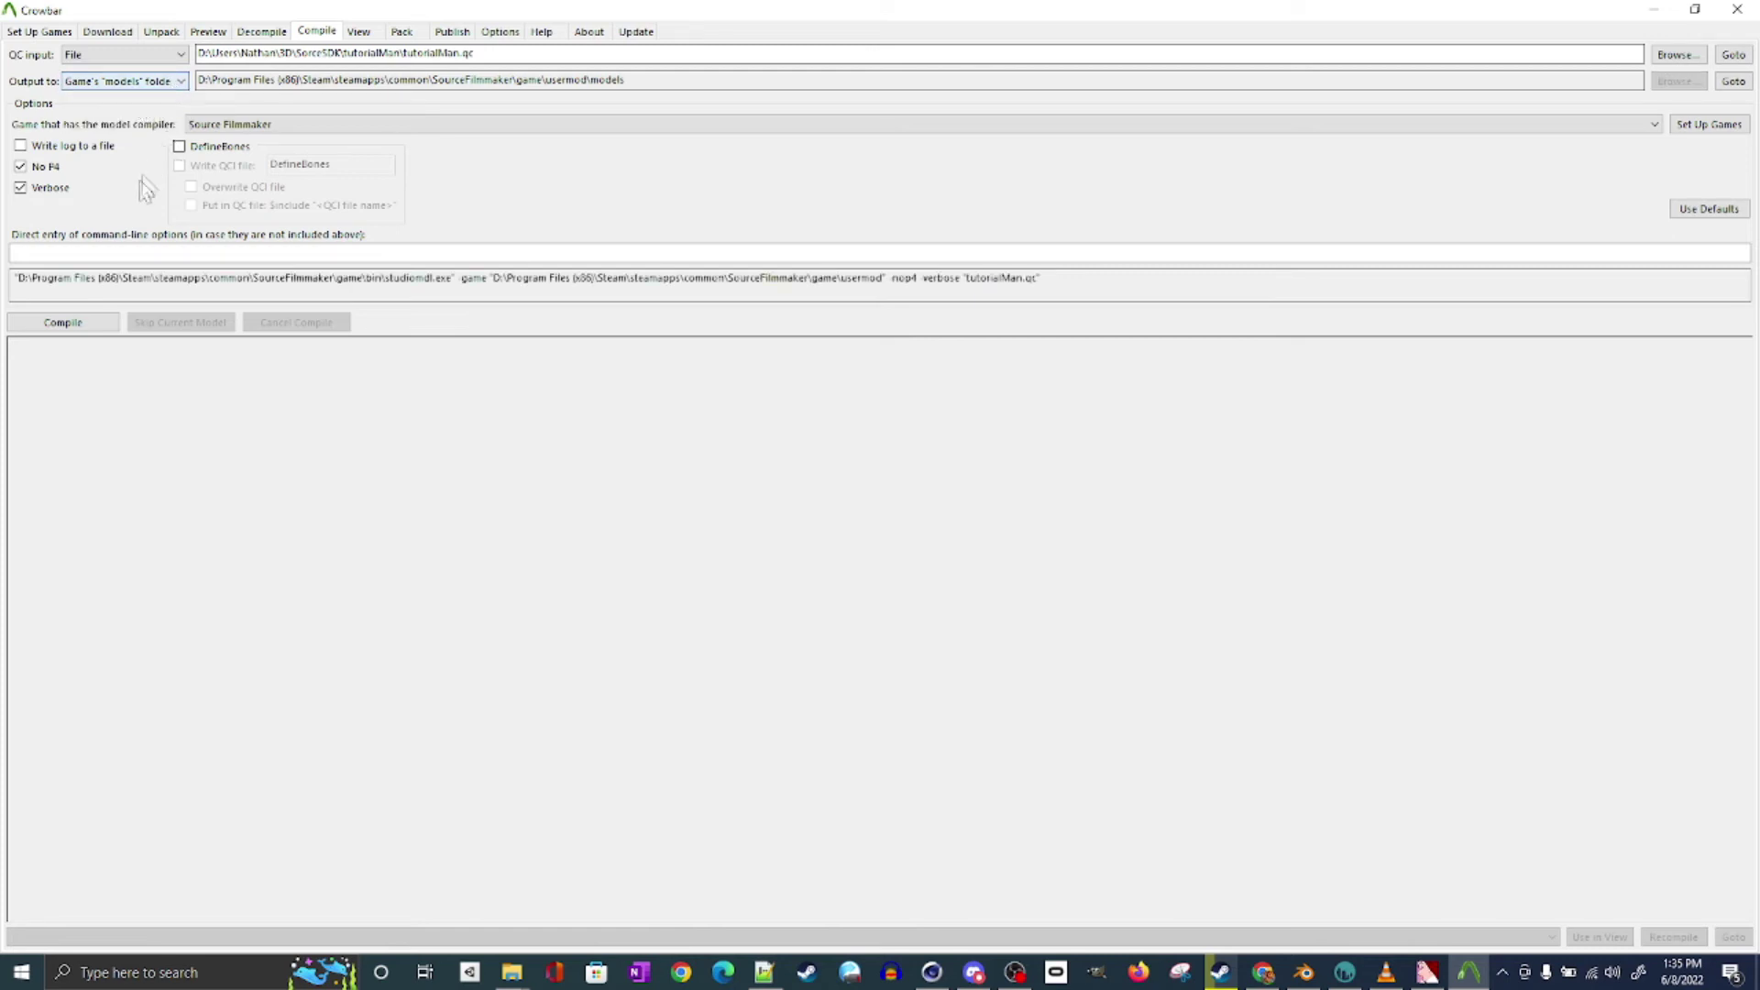
{"action": "left_click", "coordinate": [63, 323]}
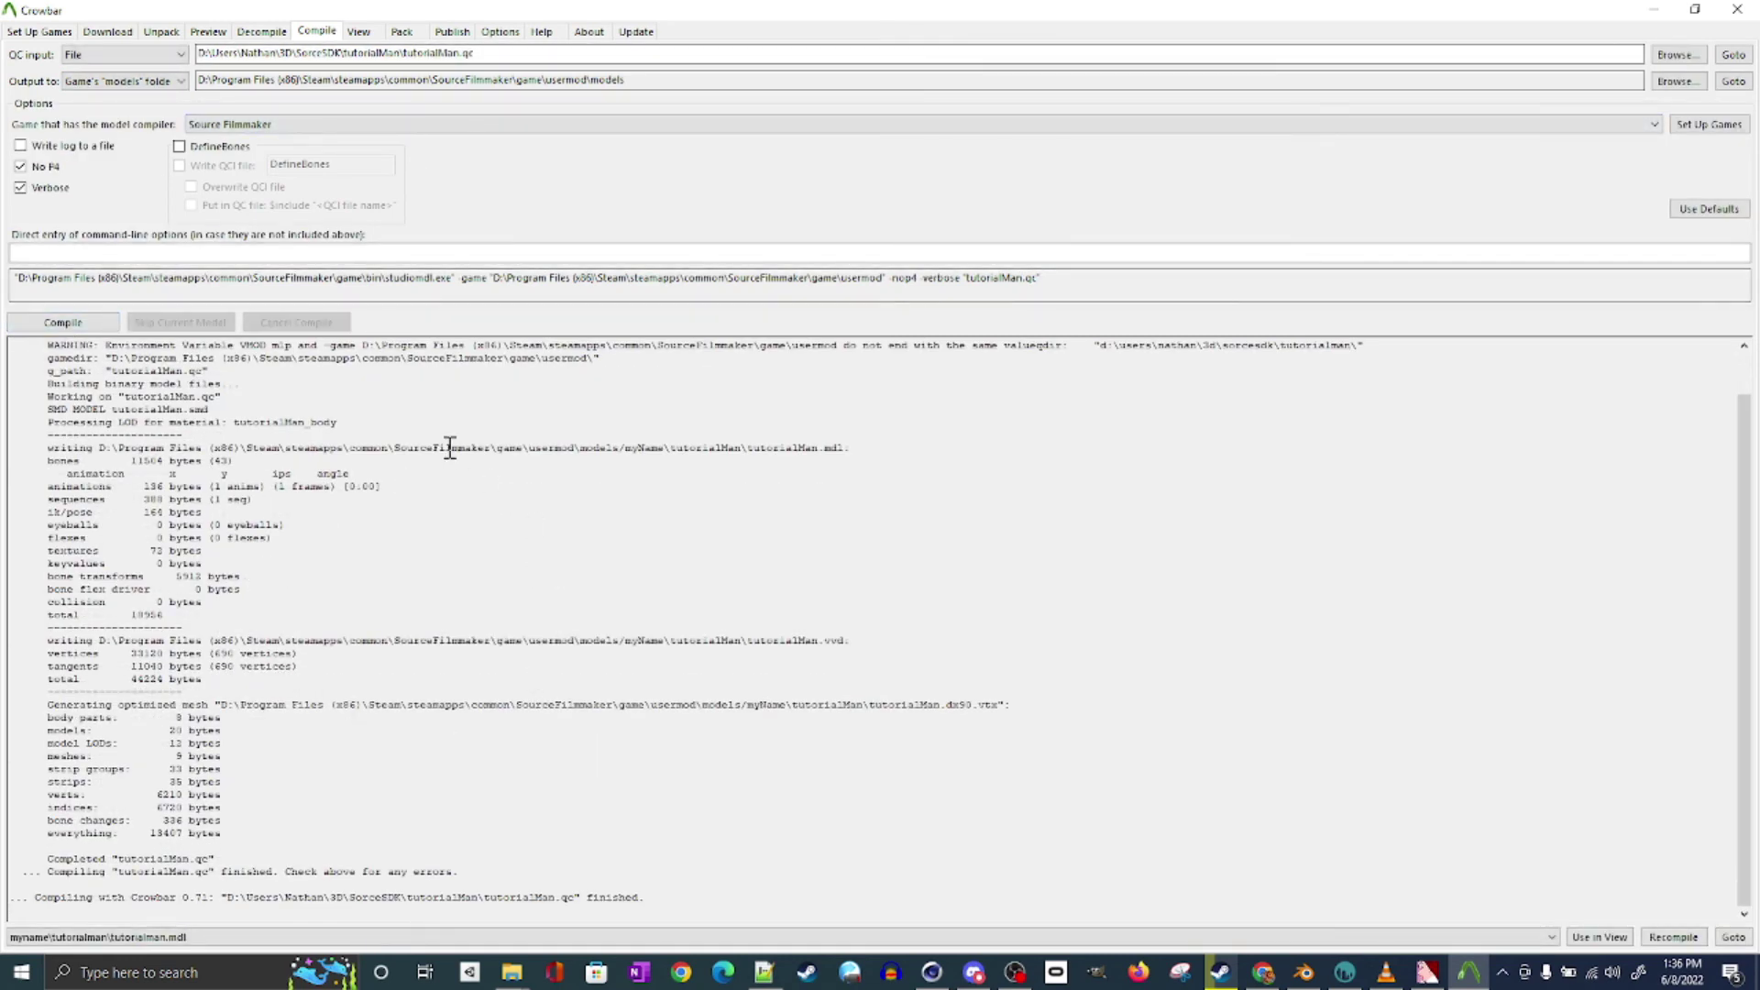
{"action": "left_click", "coordinate": [360, 31]}
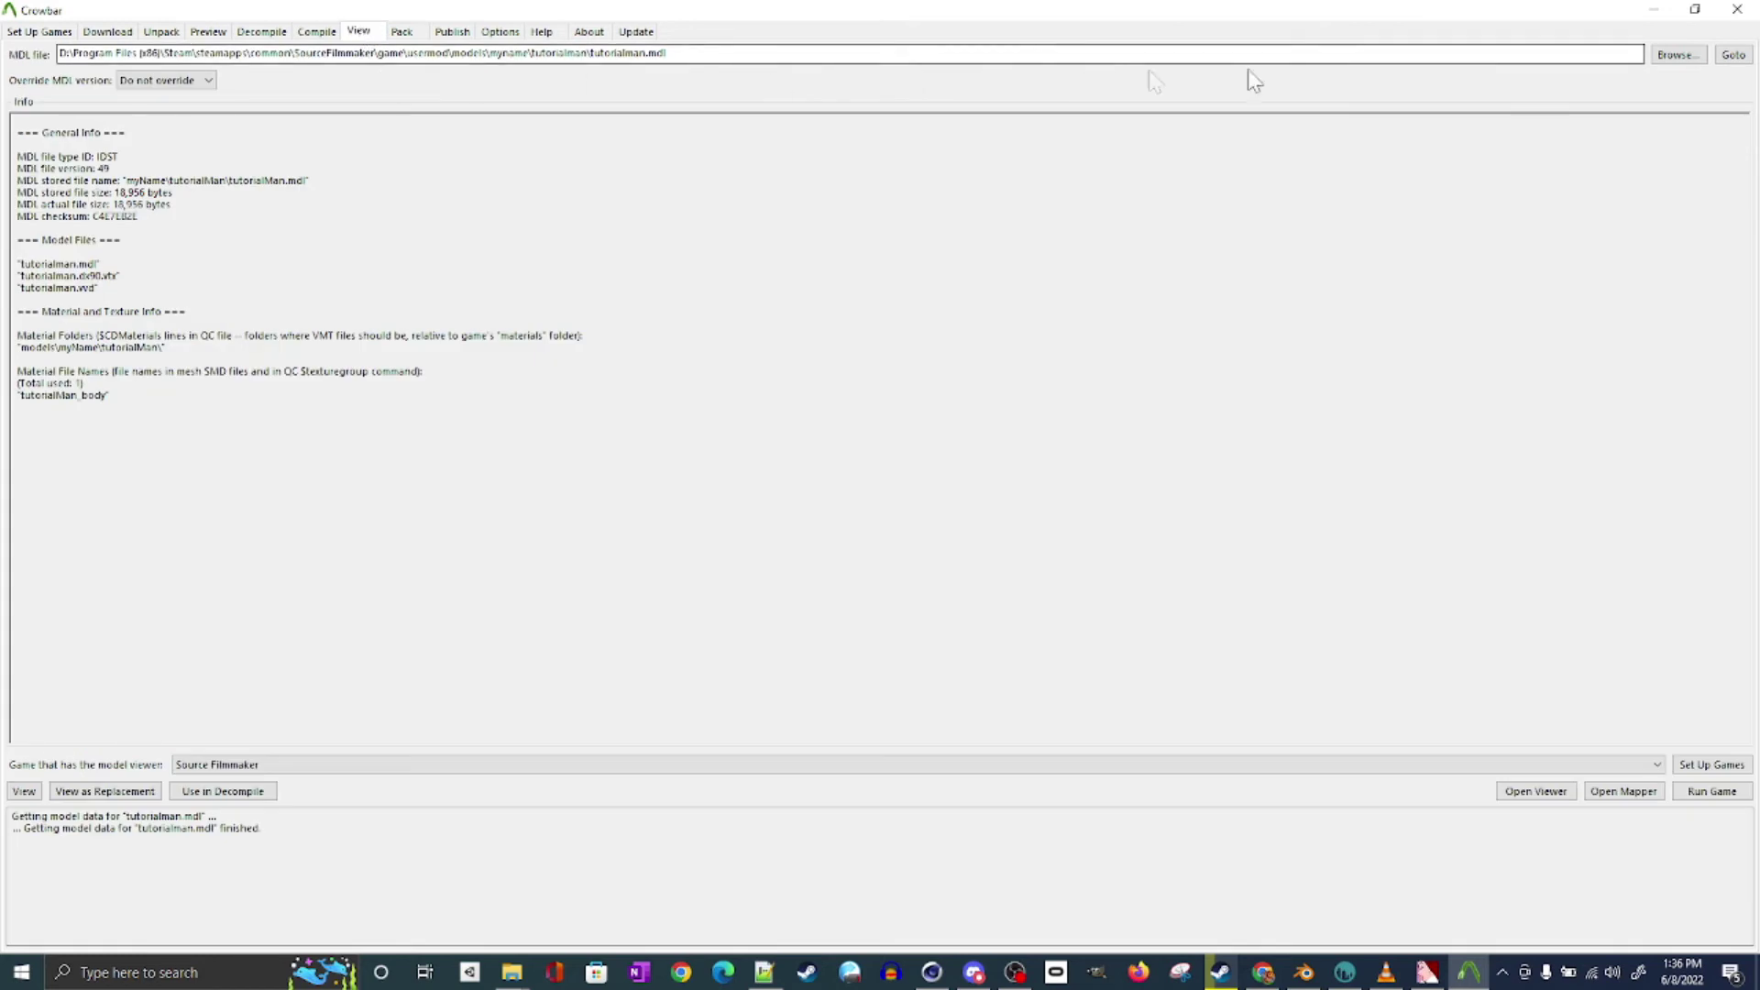
Load tutorialman.mdl into the model viewer and orbit the checker-textured figure
{"action": "left_click", "coordinate": [1679, 60]}
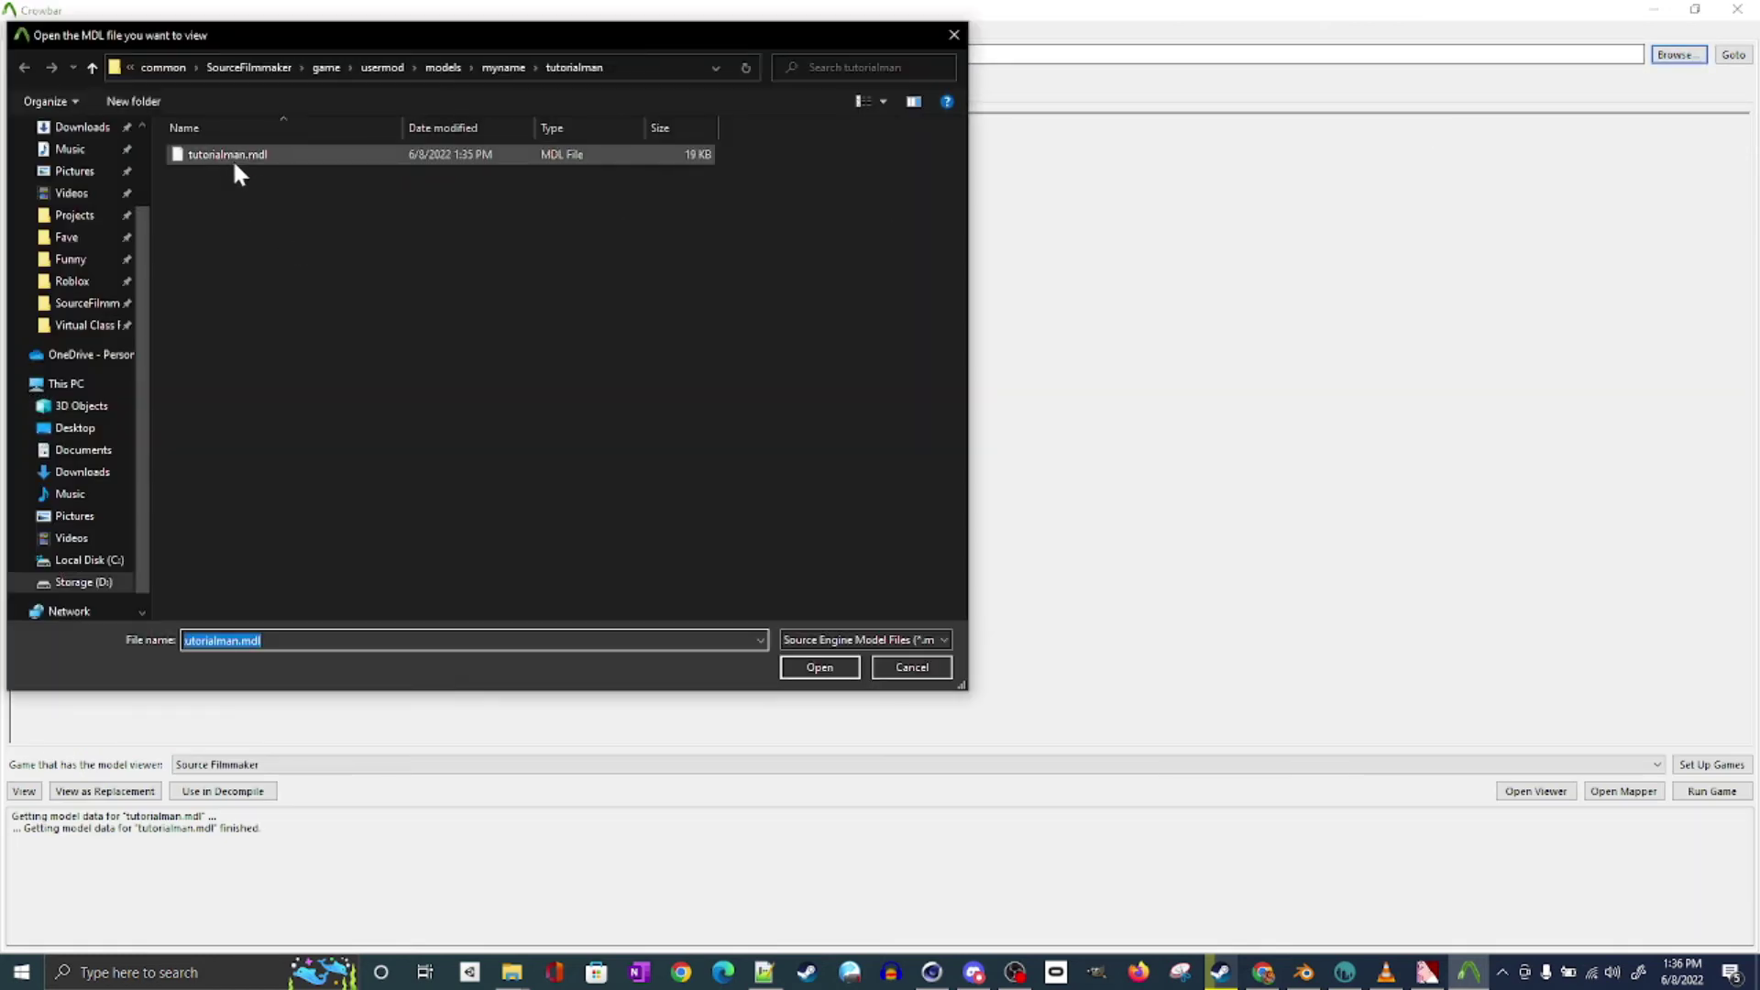
{"action": "left_click", "coordinate": [233, 159]}
{"action": "left_click", "coordinate": [819, 669]}
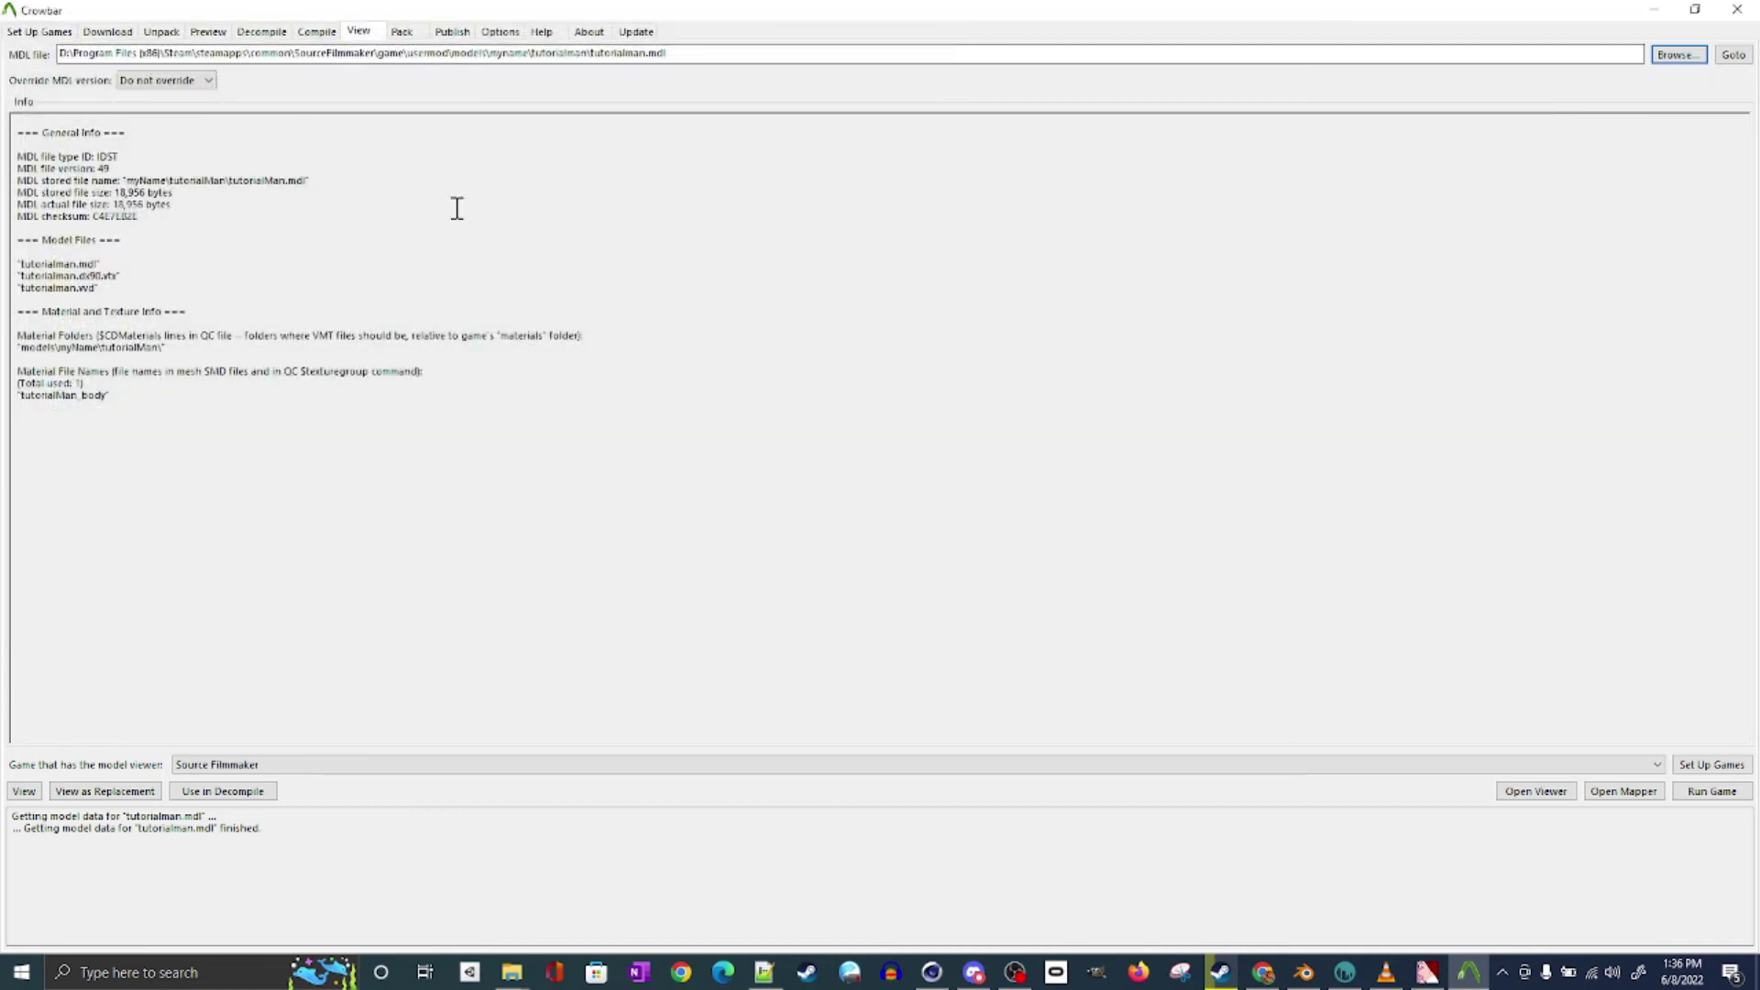
{"action": "left_click", "coordinate": [23, 794]}
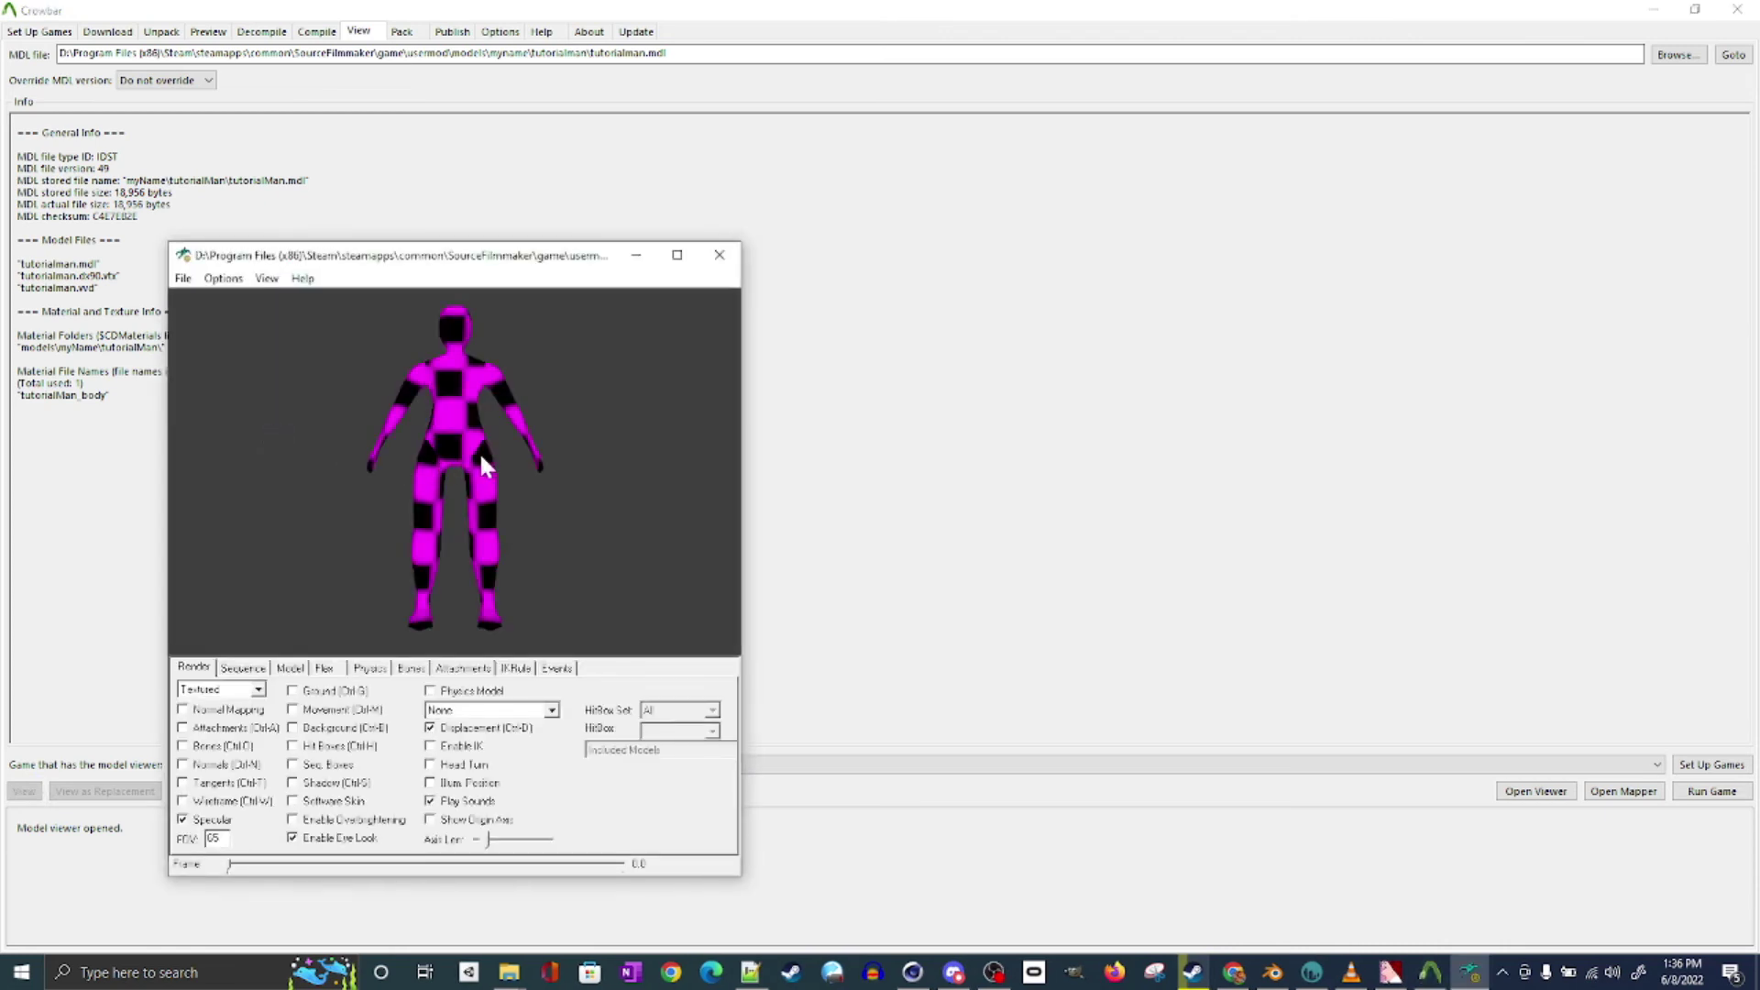
{"action": "mouse_move", "coordinate": [480, 454]}
{"action": "left_mouse_down"}
{"action": "mouse_move", "coordinate": [362, 488]}
{"action": "mouse_move", "coordinate": [424, 474]}
{"action": "left_mouse_up"}
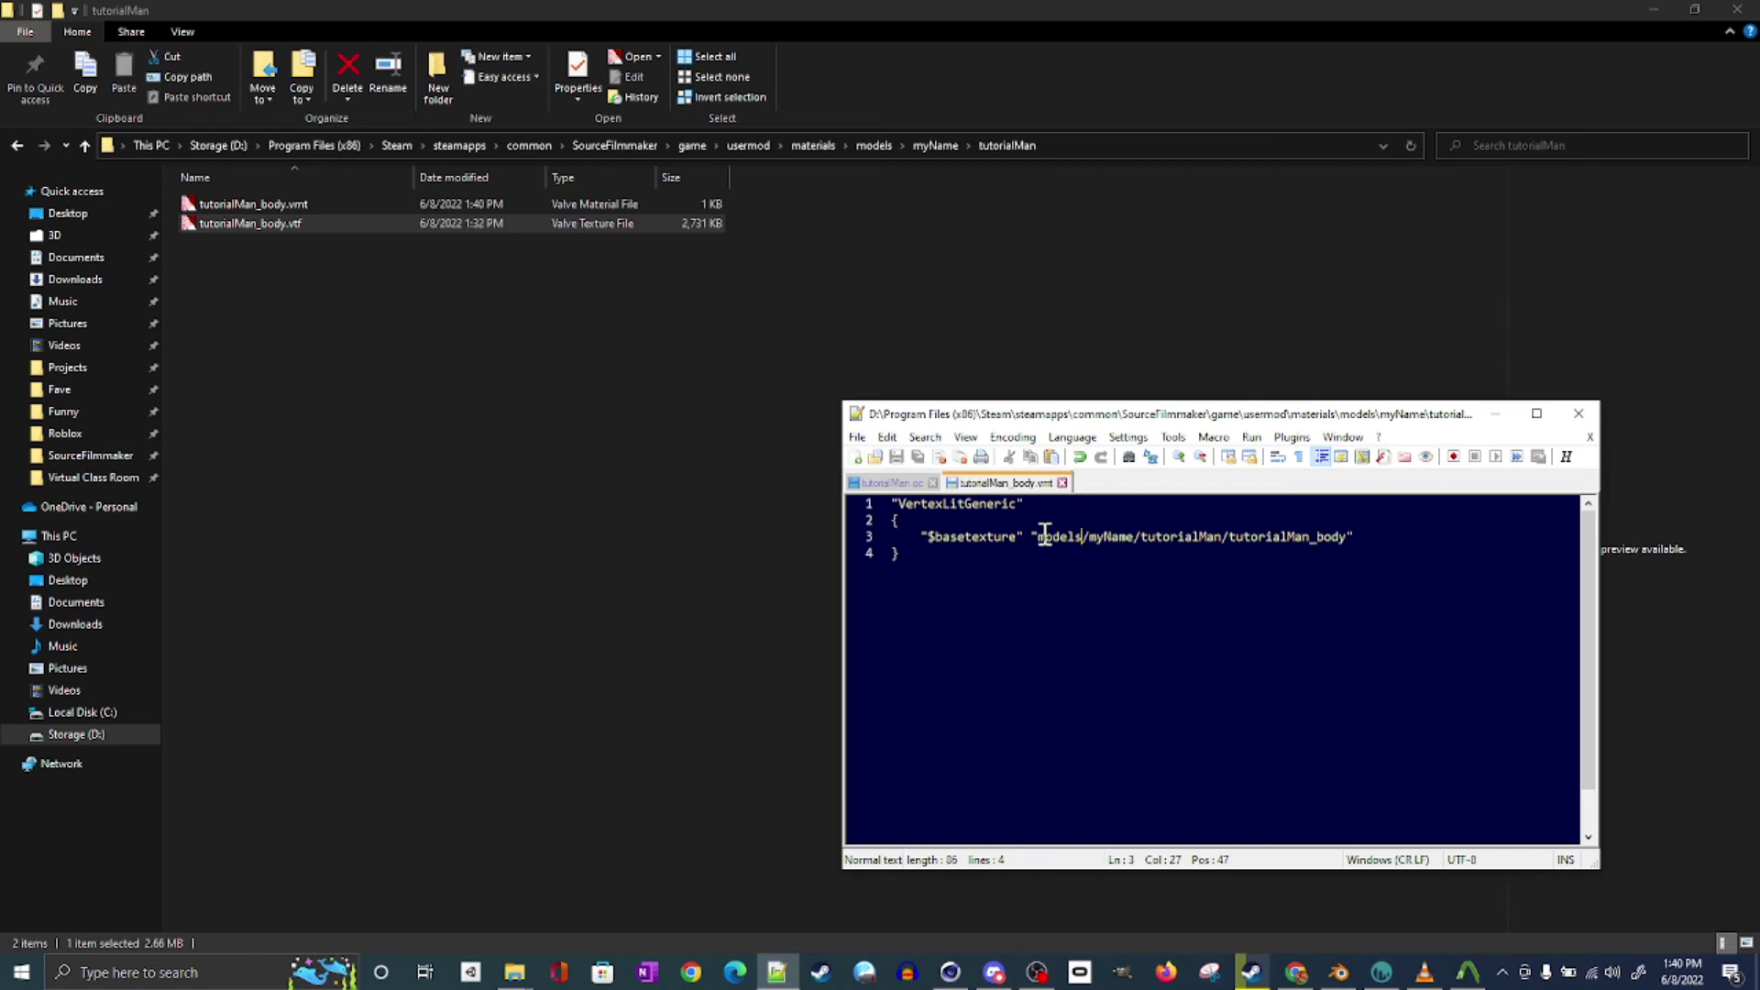
Select 'models' in the tutorialMan_body.vmt $basetexture path, then return to Crowbar
{"action": "left_click_drag", "start_coordinate": [1041, 537], "coordinate": [1087, 543]}
{"action": "mouse_move", "coordinate": [1467, 972]}
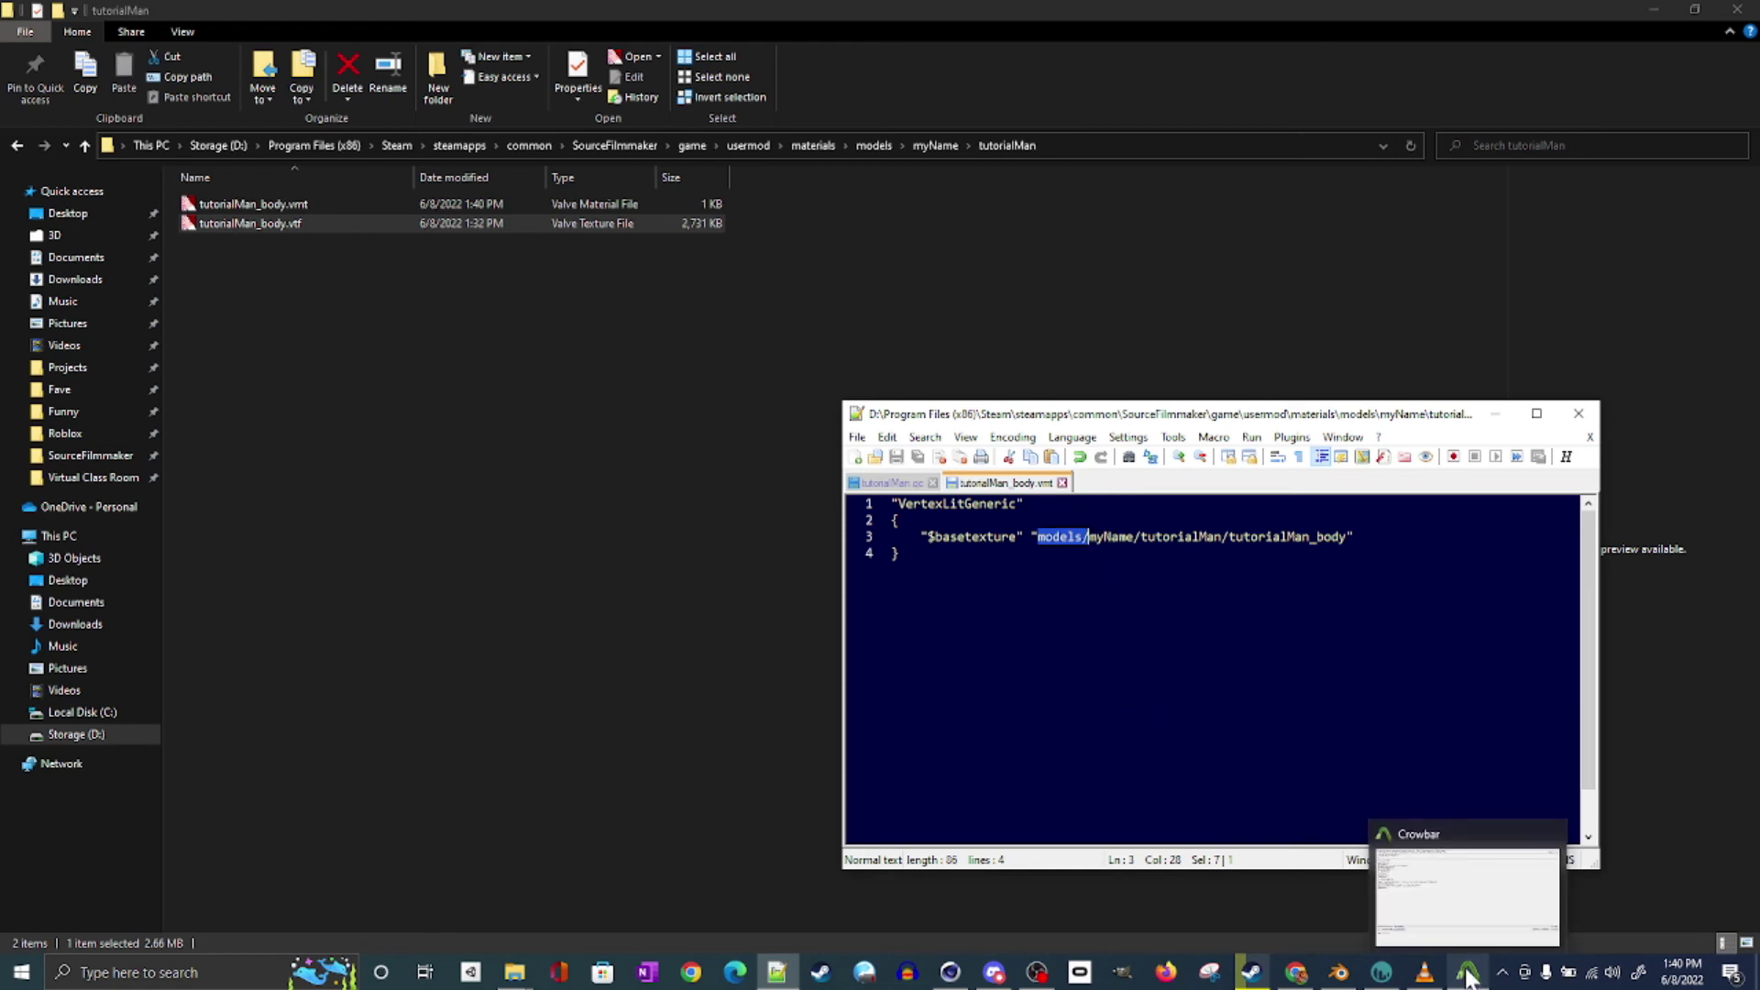
{"action": "left_click", "coordinate": [1420, 868]}
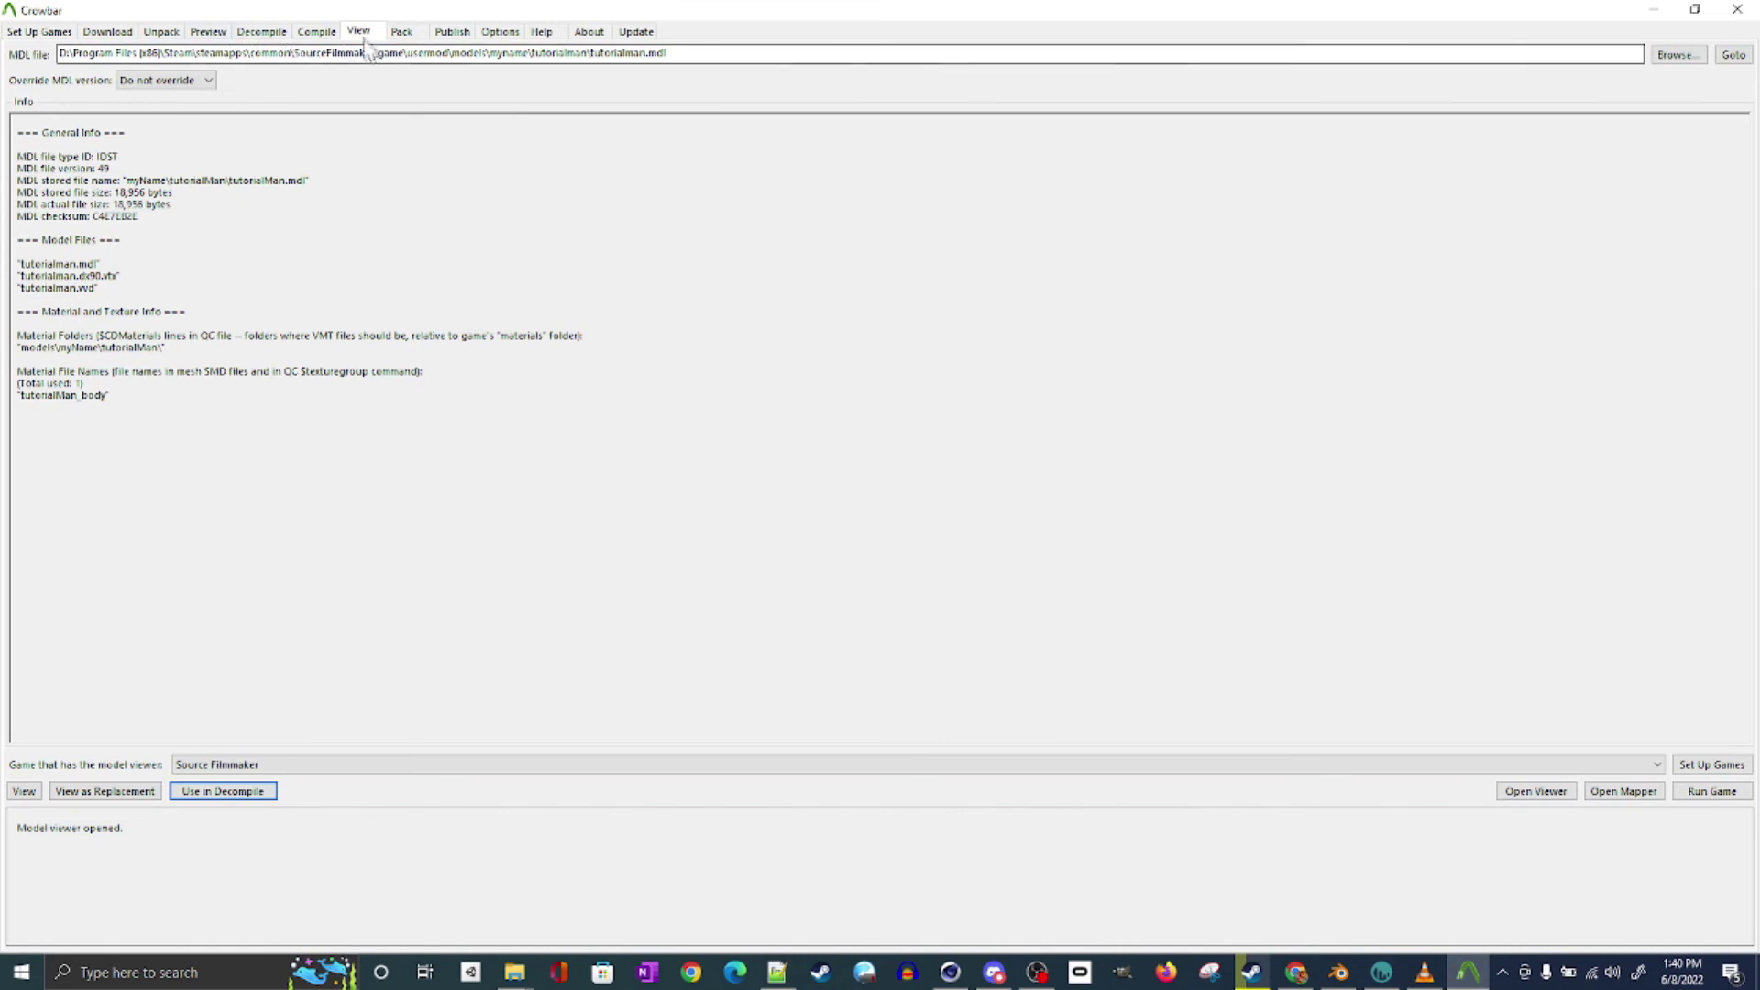
View the recompiled tutorialman.mdl in Crowbar's viewer and orbit it to check its textures
{"action": "left_click", "coordinate": [317, 30]}
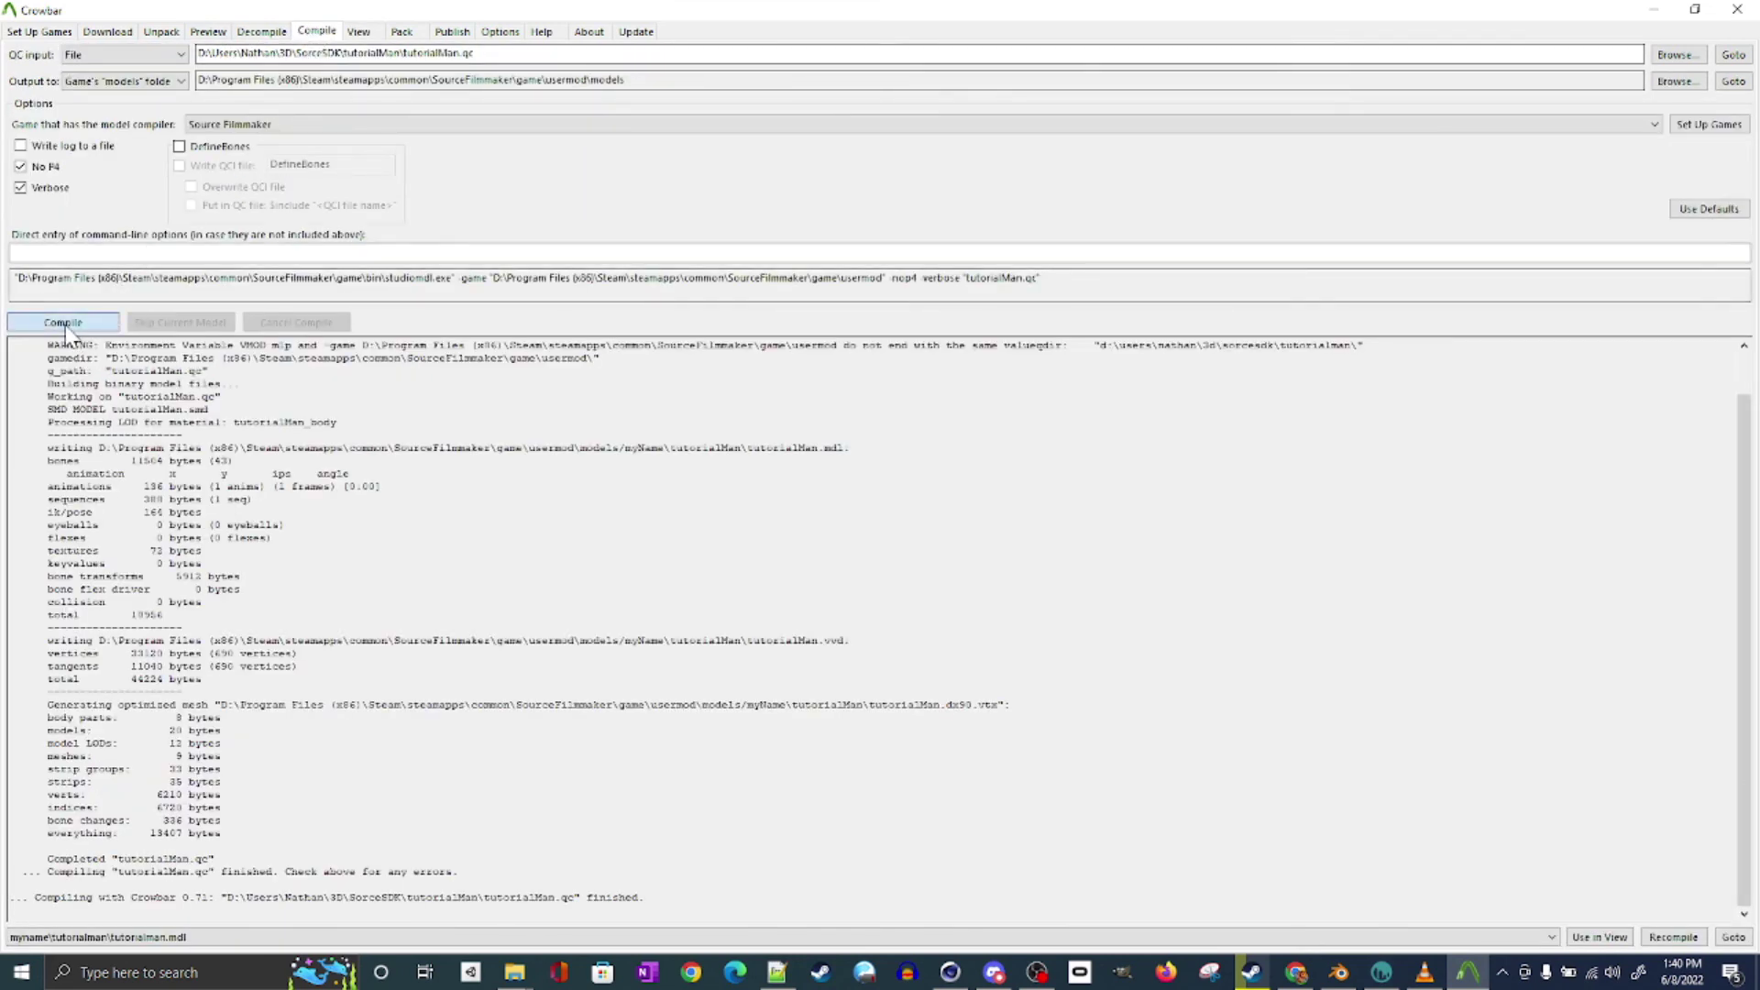
{"action": "left_click", "coordinate": [358, 31]}
{"action": "left_click", "coordinate": [28, 793]}
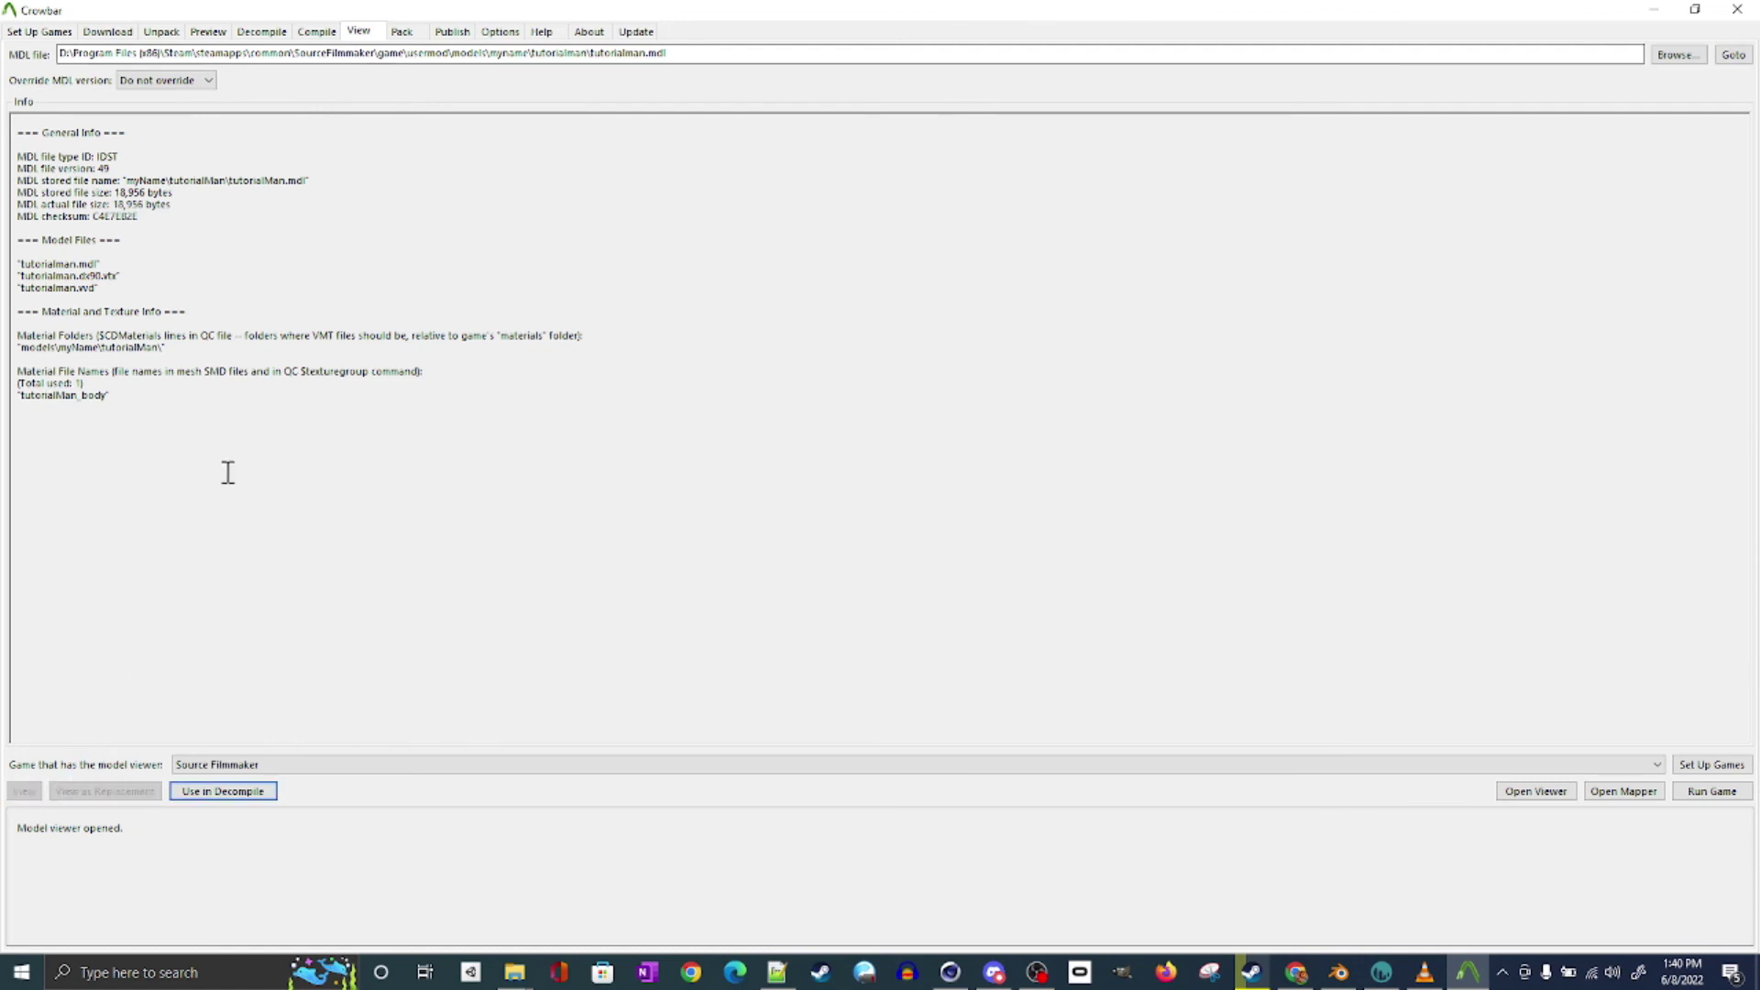
{"action": "mouse_move", "coordinate": [351, 216]}
{"action": "left_mouse_down"}
{"action": "mouse_move", "coordinate": [358, 201]}
{"action": "mouse_move", "coordinate": [266, 219]}
{"action": "mouse_move", "coordinate": [387, 191]}
{"action": "mouse_move", "coordinate": [355, 198]}
{"action": "mouse_move", "coordinate": [419, 206]}
{"action": "mouse_move", "coordinate": [237, 218]}
{"action": "mouse_move", "coordinate": [258, 200]}
{"action": "mouse_move", "coordinate": [442, 176]}
{"action": "mouse_move", "coordinate": [356, 205]}
{"action": "left_mouse_up"}
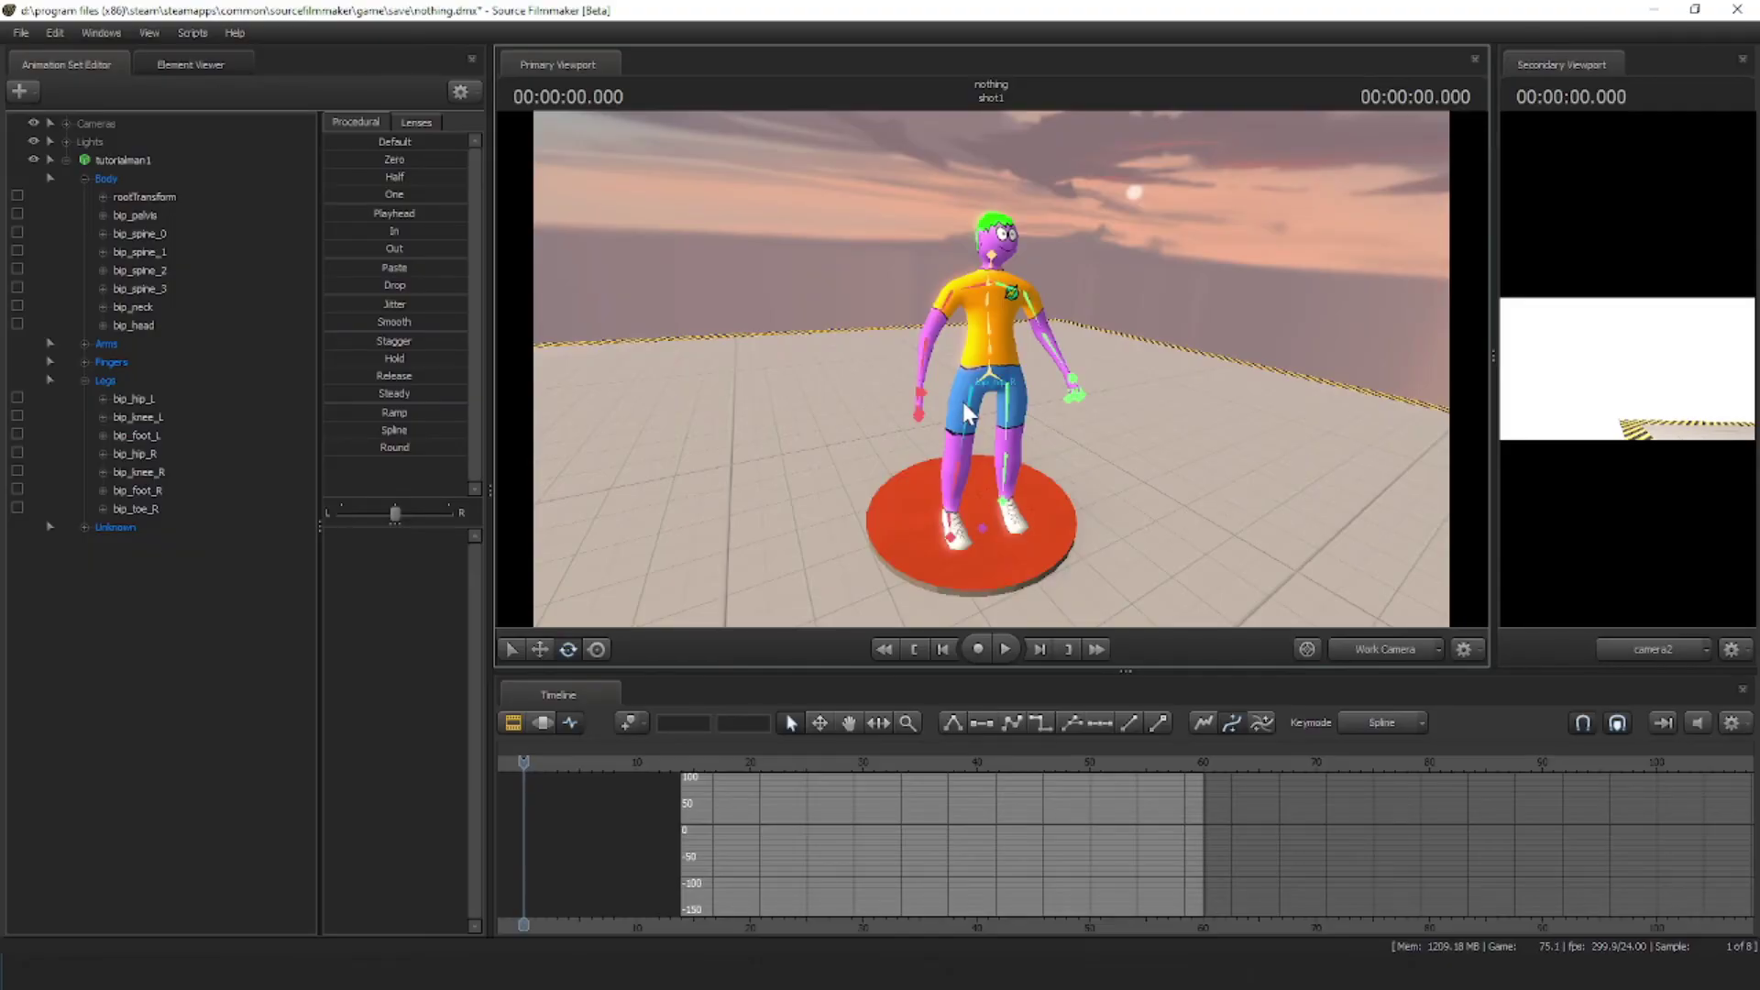
Rotate bip_hip_R to swing the right leg forward, then rotate bip_knee_R to bend the knee
{"action": "left_click", "coordinate": [972, 408]}
{"action": "mouse_move", "coordinate": [973, 409]}
{"action": "left_mouse_down"}
{"action": "mouse_move", "coordinate": [1014, 419]}
{"action": "mouse_move", "coordinate": [943, 415]}
{"action": "left_mouse_up"}
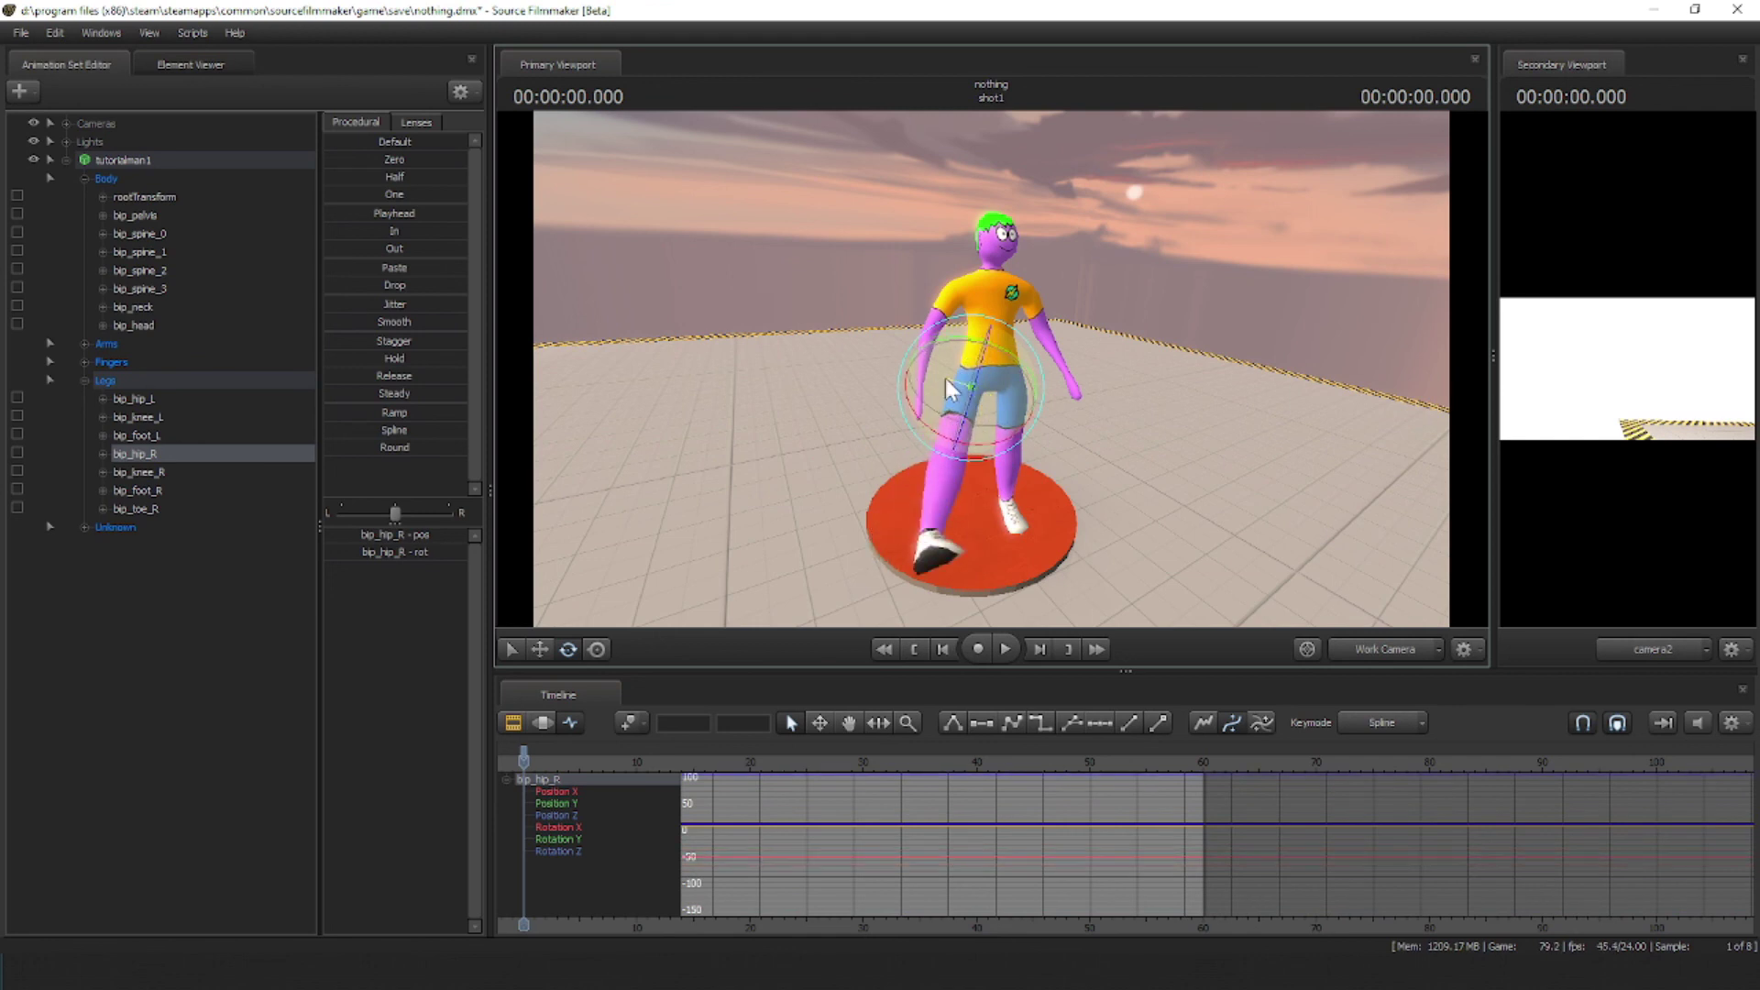
{"action": "left_click", "coordinate": [969, 477]}
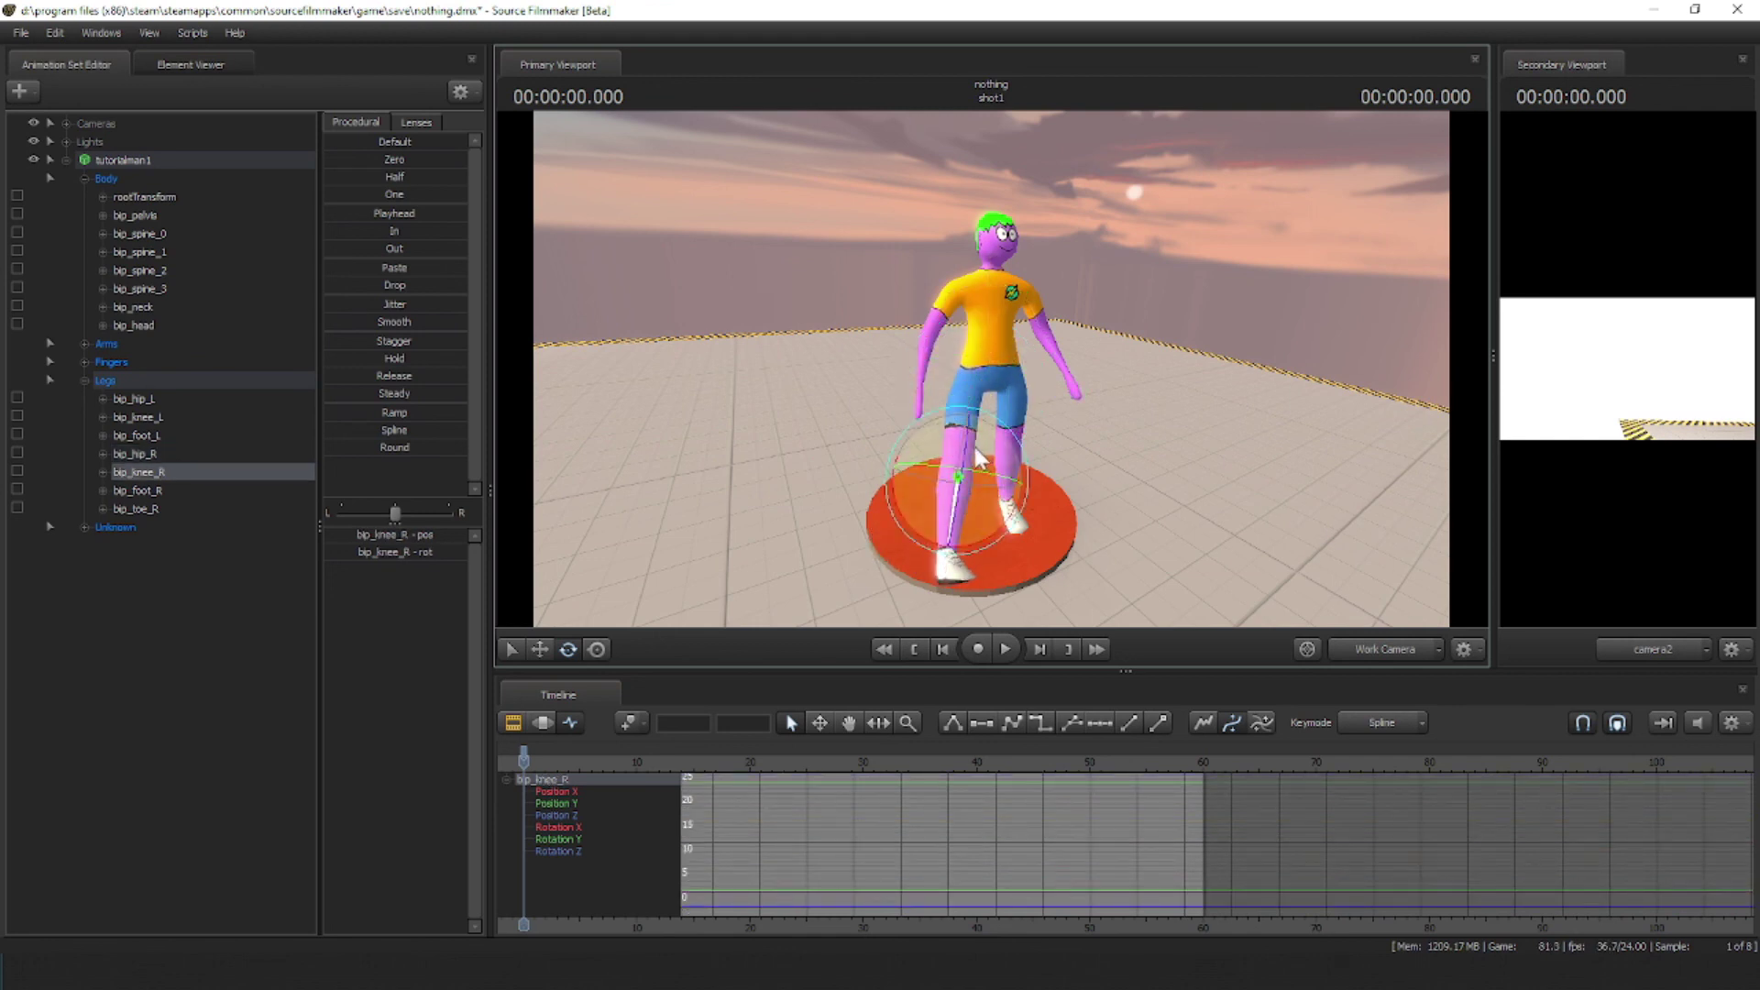
{"action": "left_click_drag", "start_coordinate": [969, 476], "coordinate": [955, 482]}
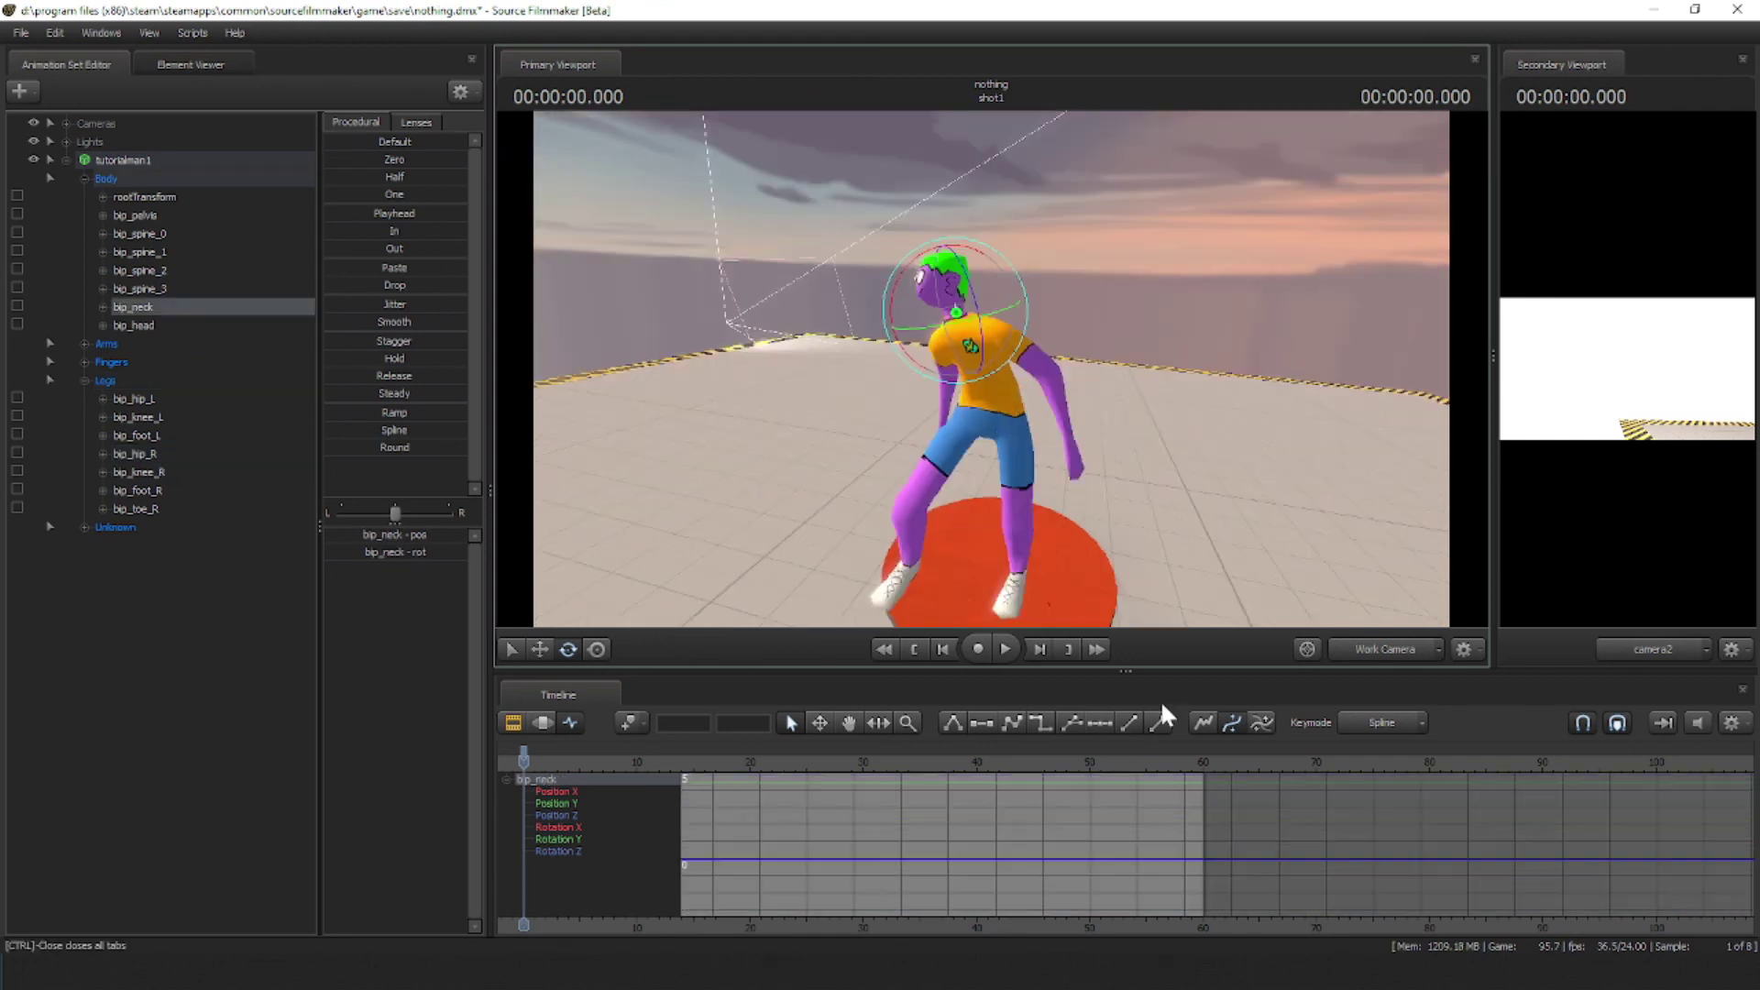